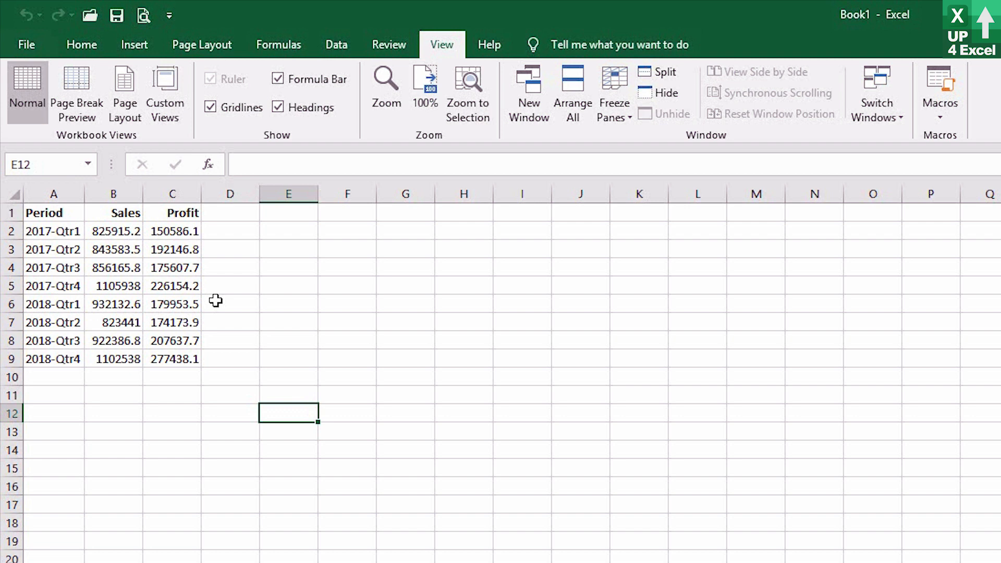
Create a chart on its own sheet from the data in A1:C9 and return to the Start sheet.
{"action": "left_click_drag", "start_coordinate": [57, 211], "coordinate": [171, 366]}
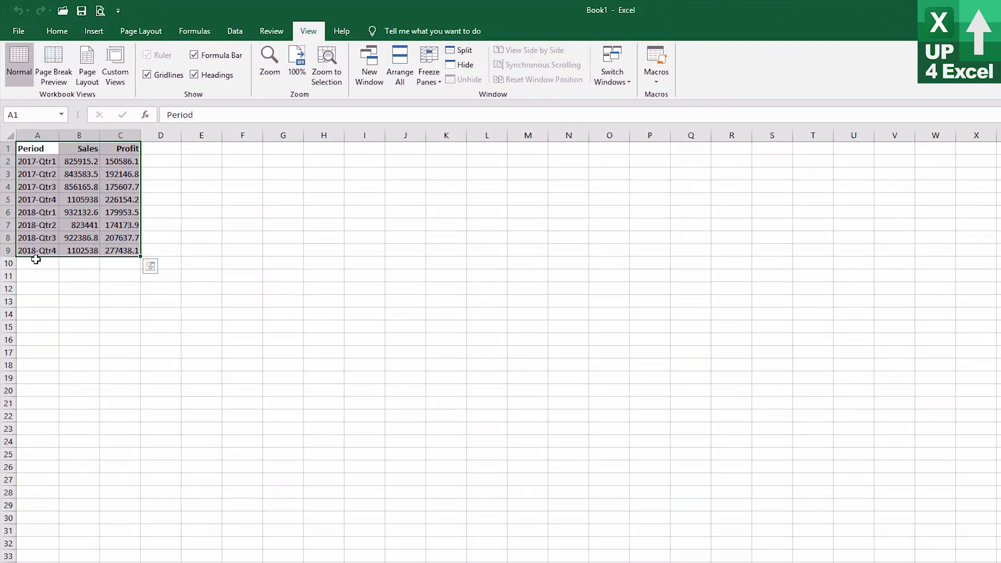
{"action": "key", "text": "F11"}
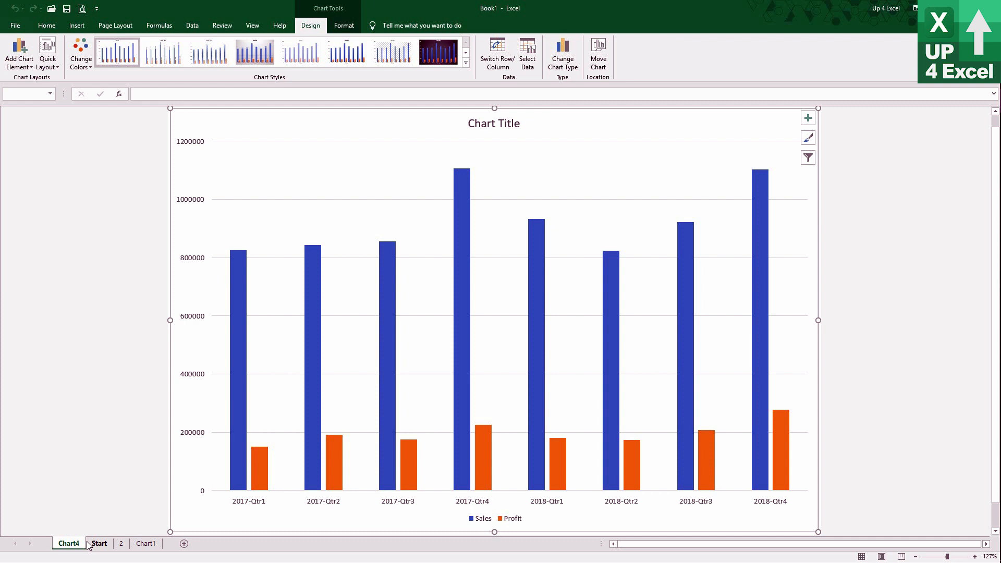
{"action": "left_click", "coordinate": [104, 544]}
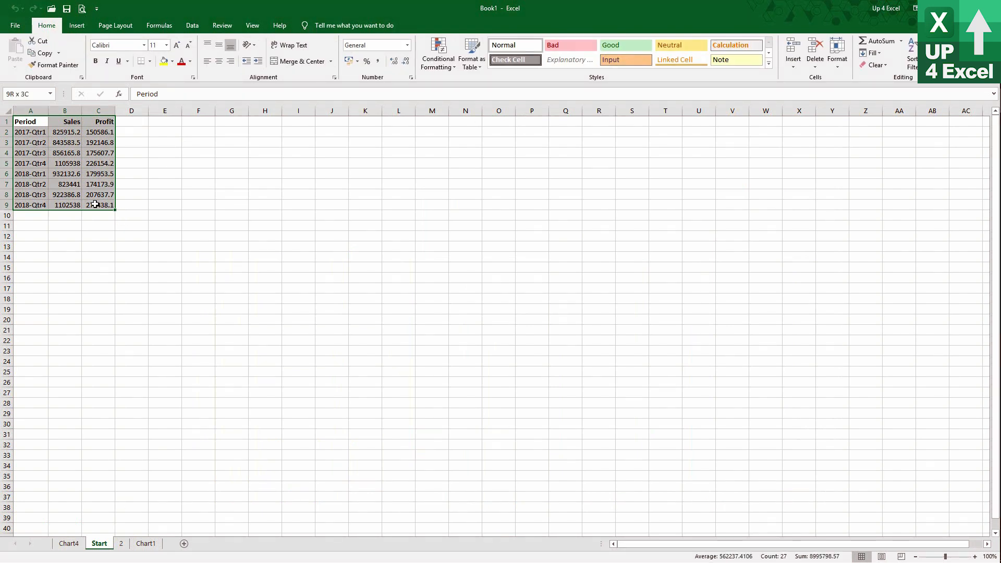
Insert an embedded default chart of the full data range on the Start sheet and delete it.
{"action": "key", "text": "alt+F1"}
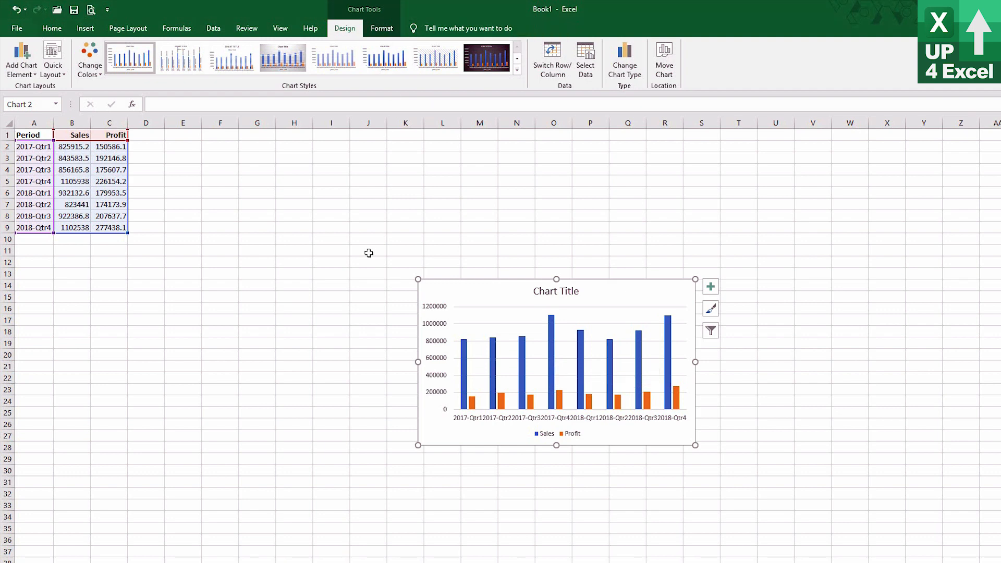
{"action": "left_click", "coordinate": [336, 252]}
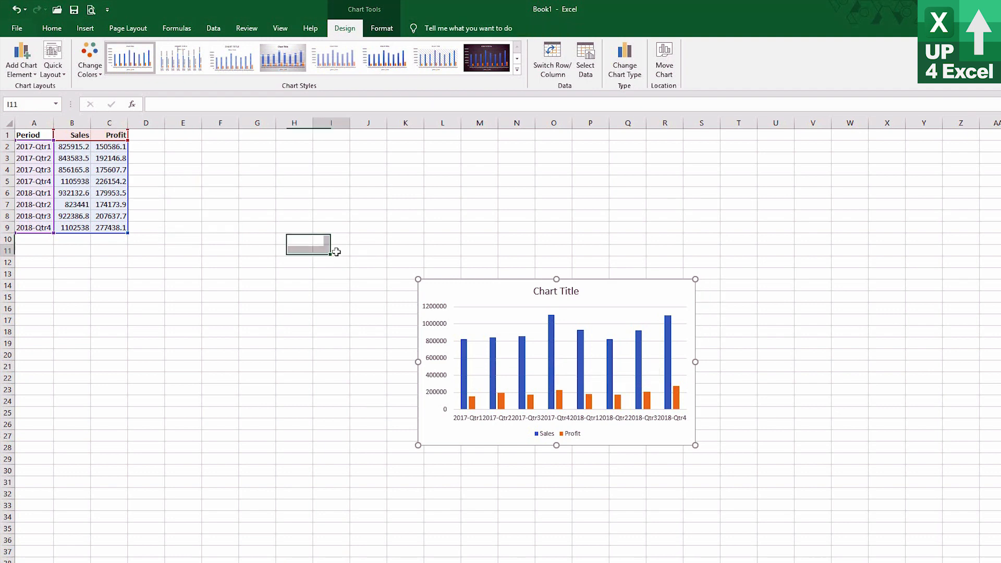
{"action": "left_click", "coordinate": [454, 295]}
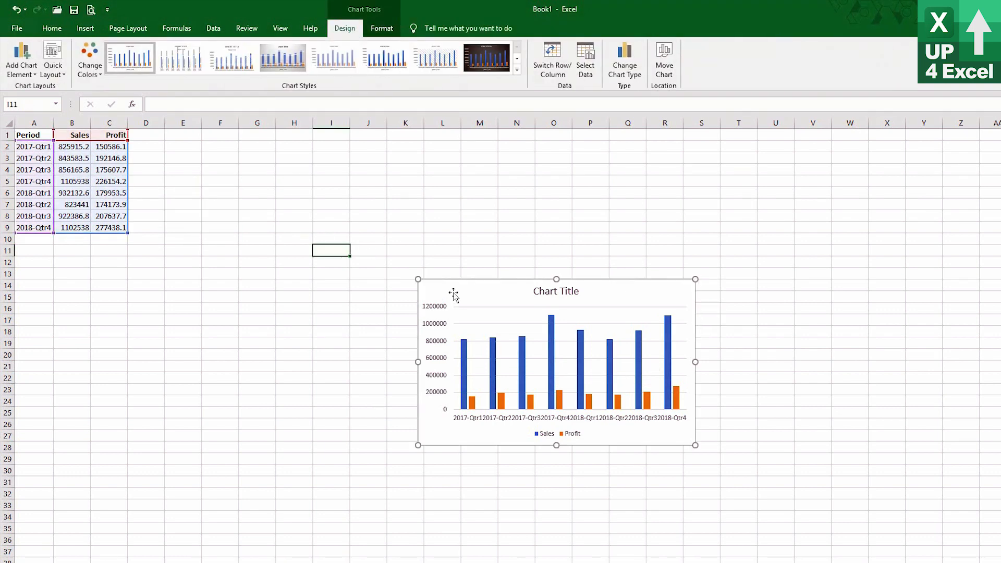
{"action": "key", "text": "Delete"}
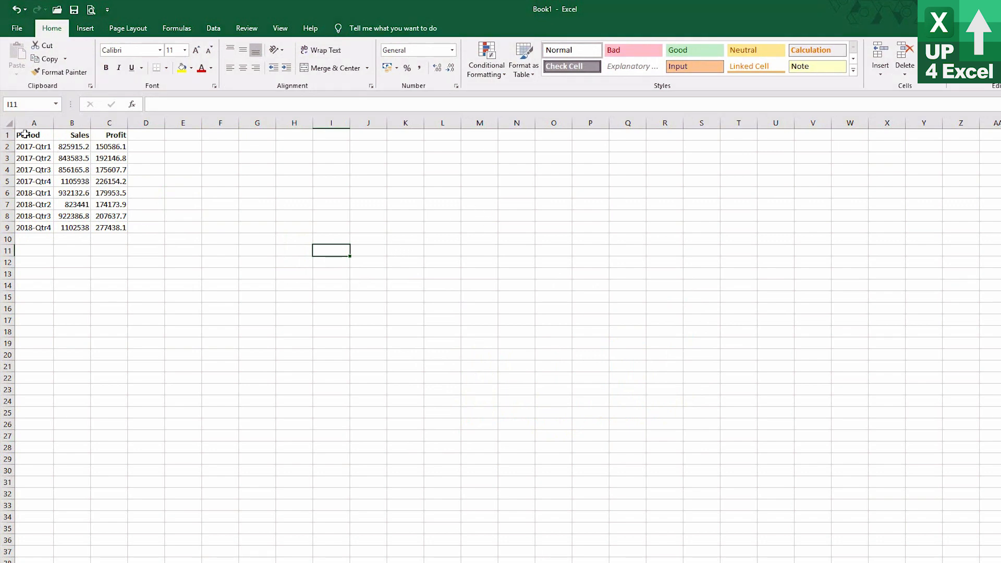
Insert an embedded default chart of the Period and Sales data in A1:B9 and move it close beside the table.
{"action": "left_click_drag", "start_coordinate": [26, 136], "coordinate": [79, 227]}
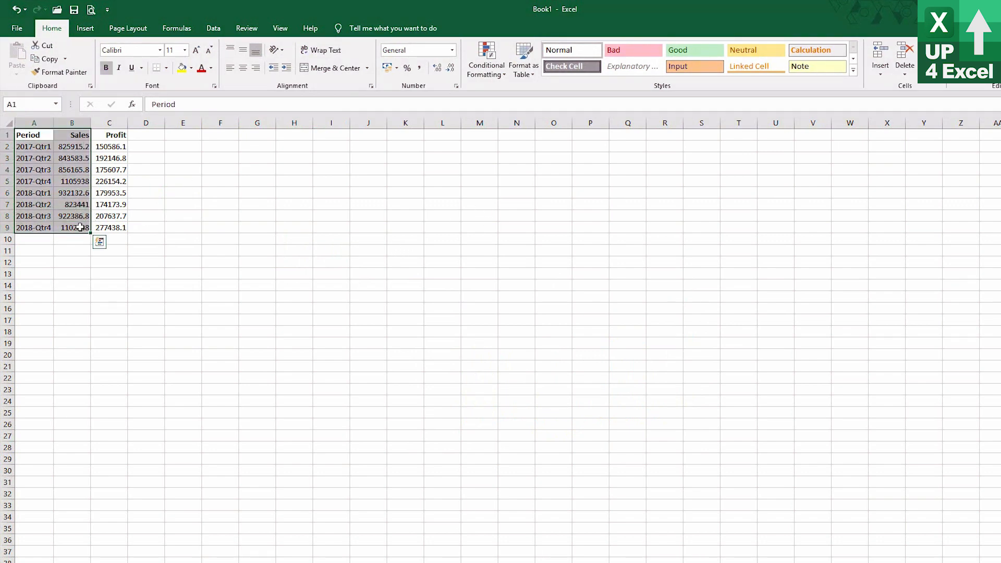
{"action": "key", "text": "alt+F1"}
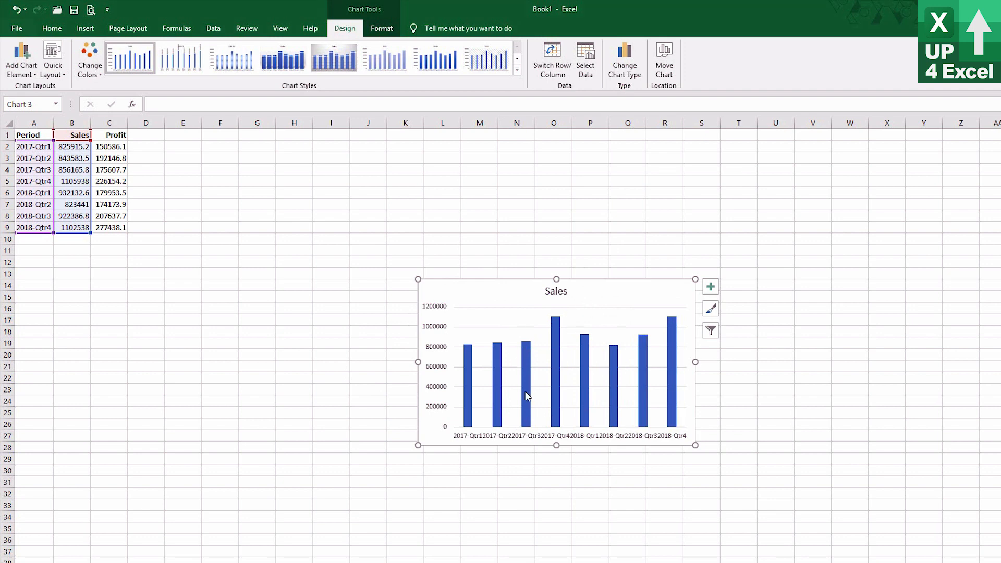
{"action": "left_click", "coordinate": [457, 242]}
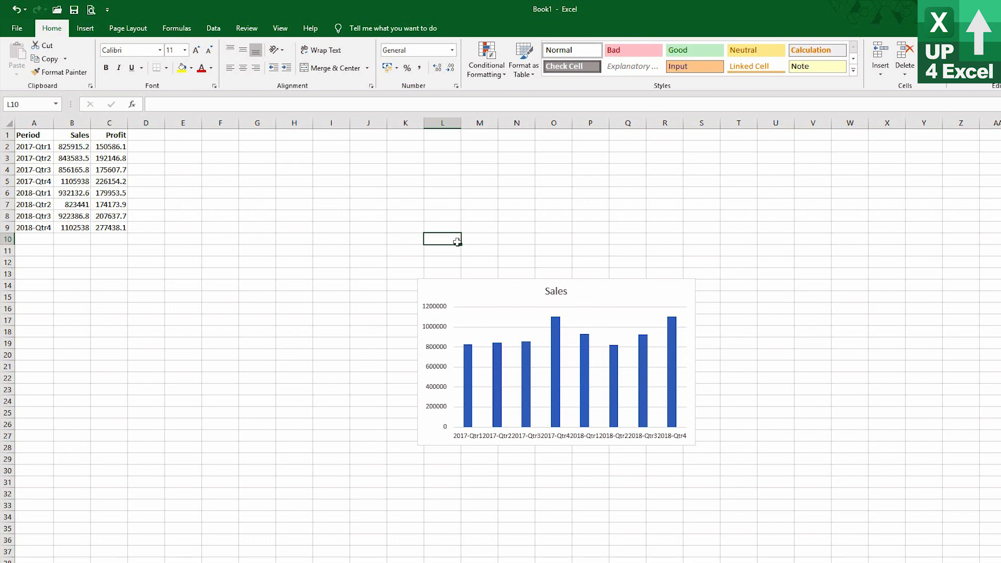
{"action": "left_click", "coordinate": [477, 295]}
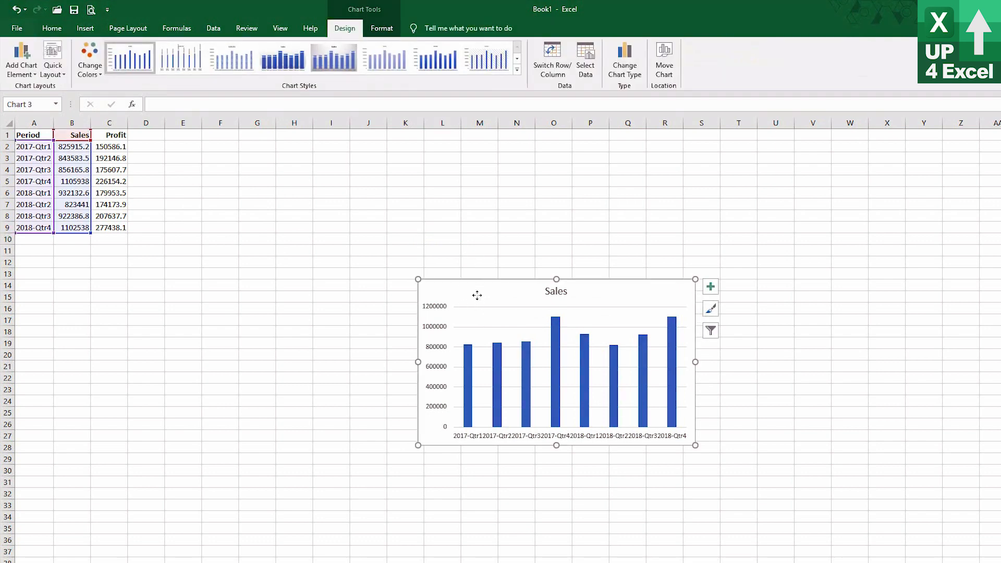
{"action": "left_click_drag", "start_coordinate": [477, 295], "coordinate": [208, 205]}
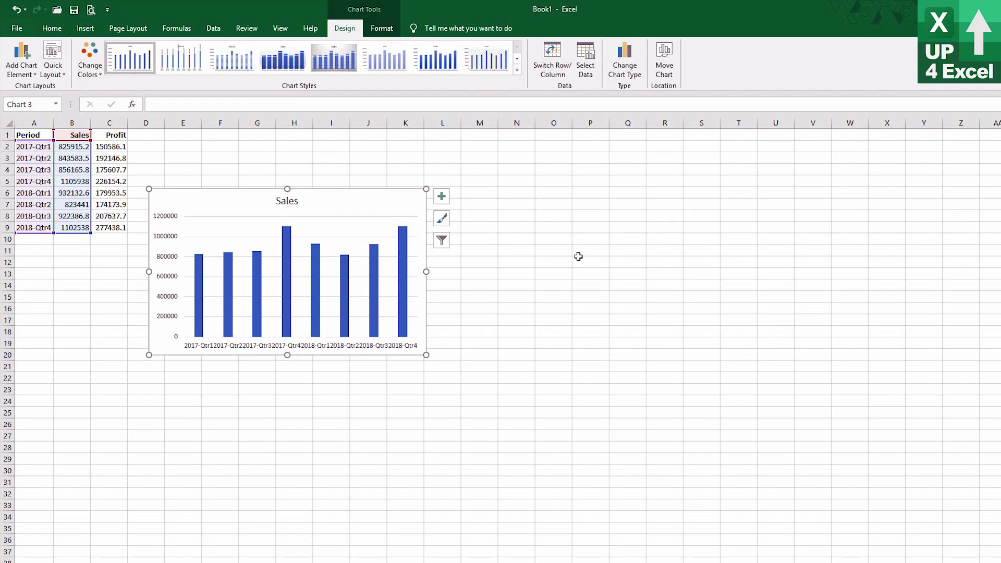
Open the Sales chart's data source settings and move the dialog clear of the data, below the chart.
{"action": "left_click", "coordinate": [585, 60]}
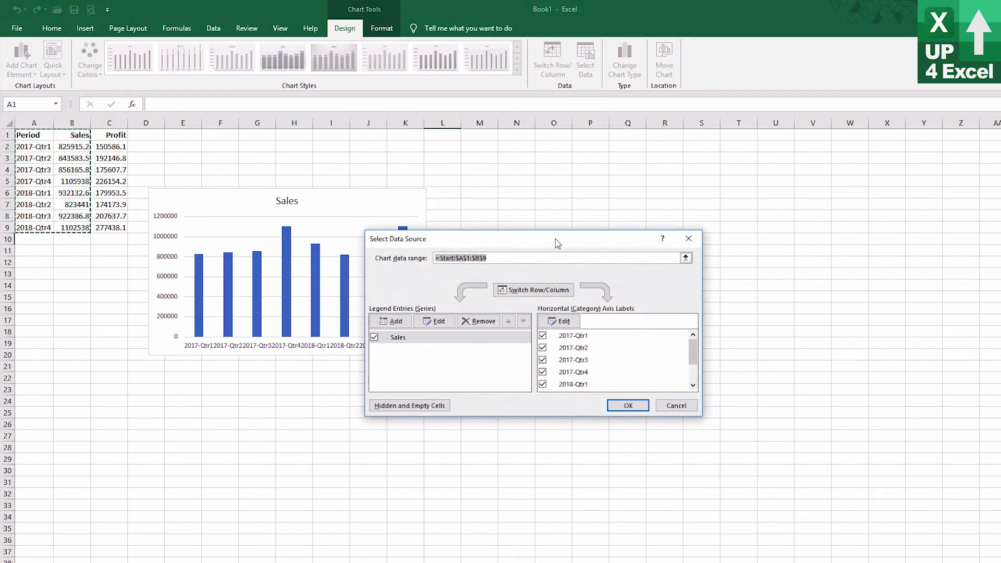
{"action": "left_click_drag", "start_coordinate": [557, 245], "coordinate": [662, 185]}
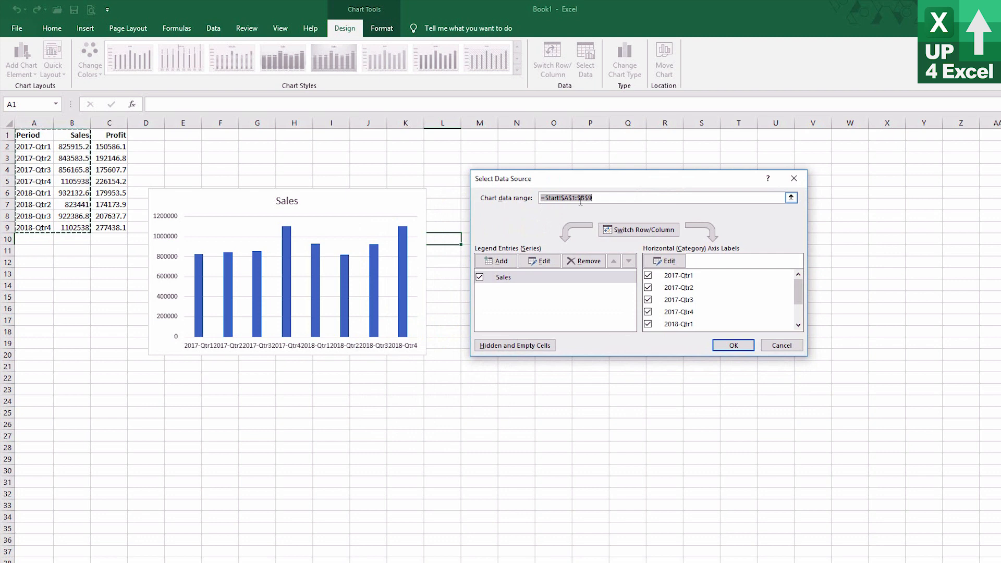
{"action": "left_click_drag", "start_coordinate": [565, 183], "coordinate": [155, 369]}
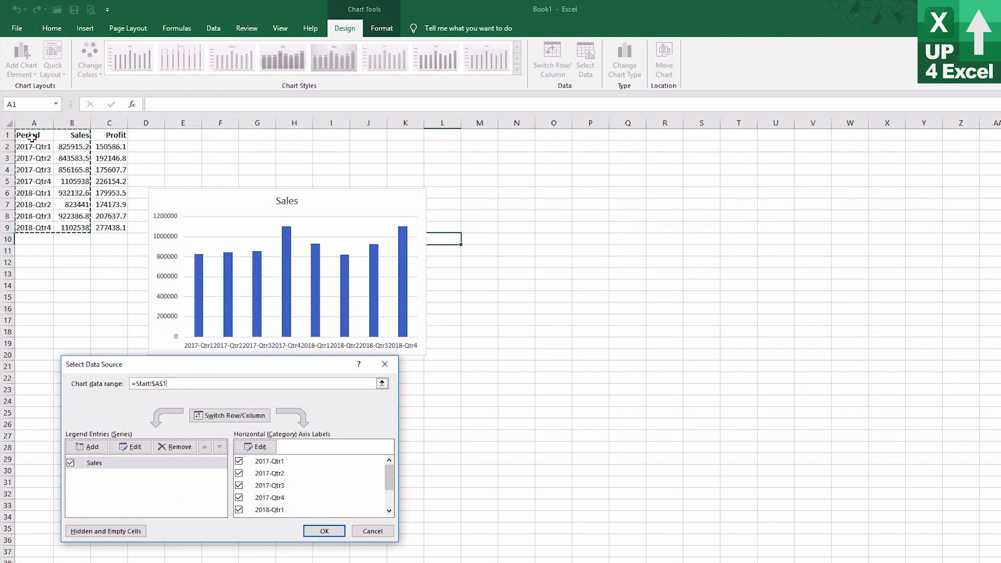
Try extending the chart data range to A1:C9, and set it back to A1:B9.
{"action": "left_click_drag", "start_coordinate": [37, 138], "coordinate": [99, 140]}
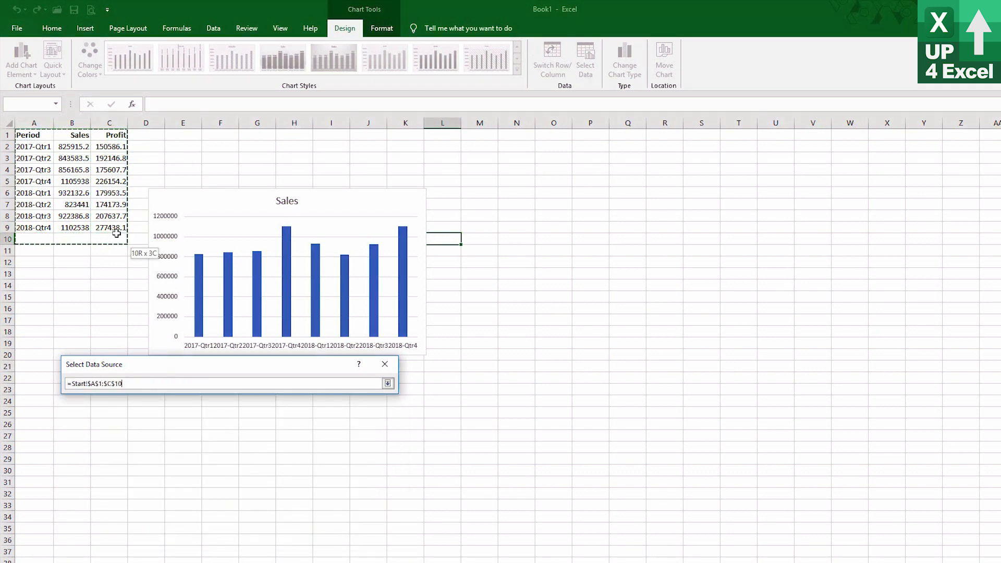
{"action": "left_click_drag", "start_coordinate": [116, 233], "coordinate": [116, 234]}
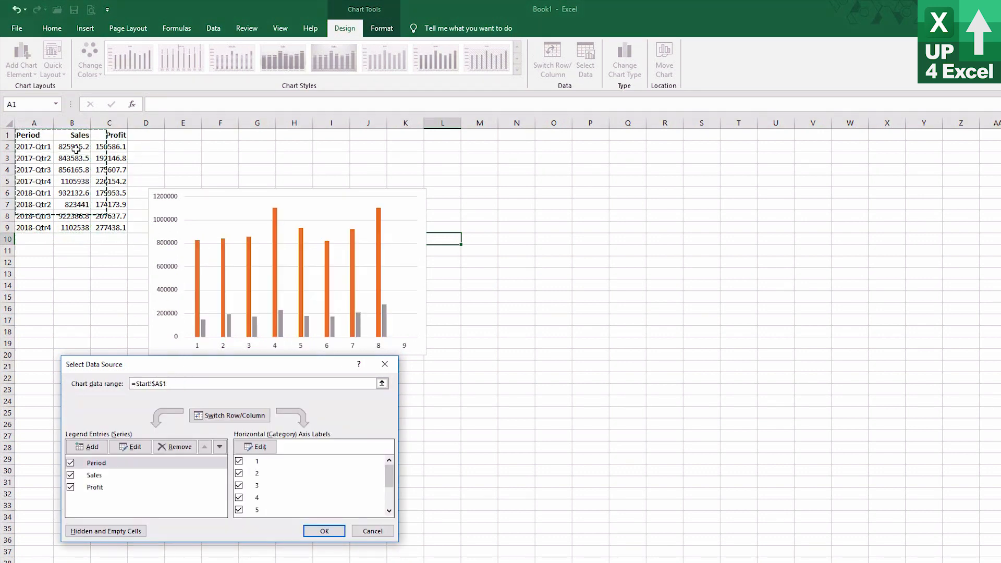
{"action": "left_click_drag", "start_coordinate": [42, 141], "coordinate": [117, 227]}
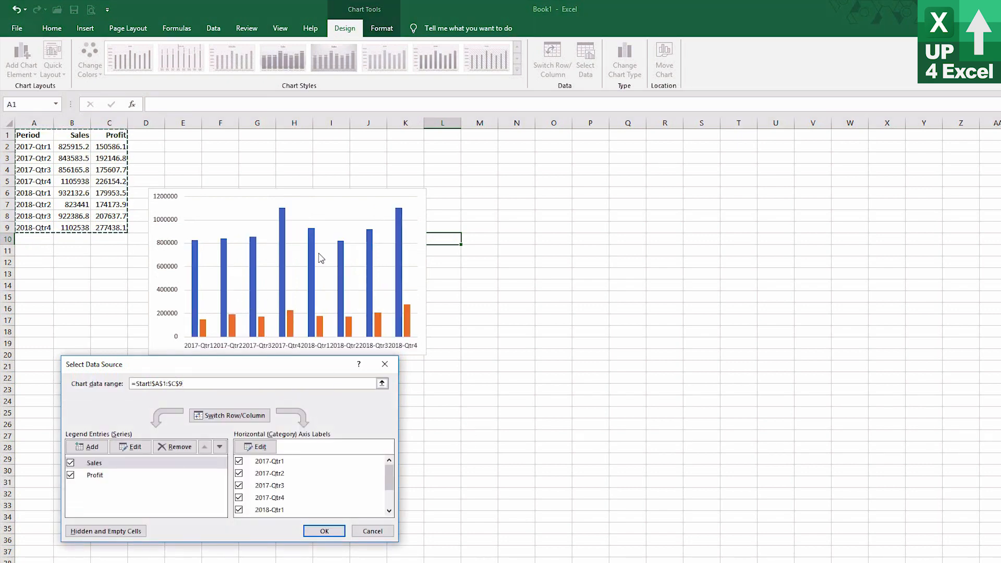
{"action": "mouse_move", "coordinate": [309, 335]}
{"action": "left_click_drag", "start_coordinate": [36, 137], "coordinate": [69, 227]}
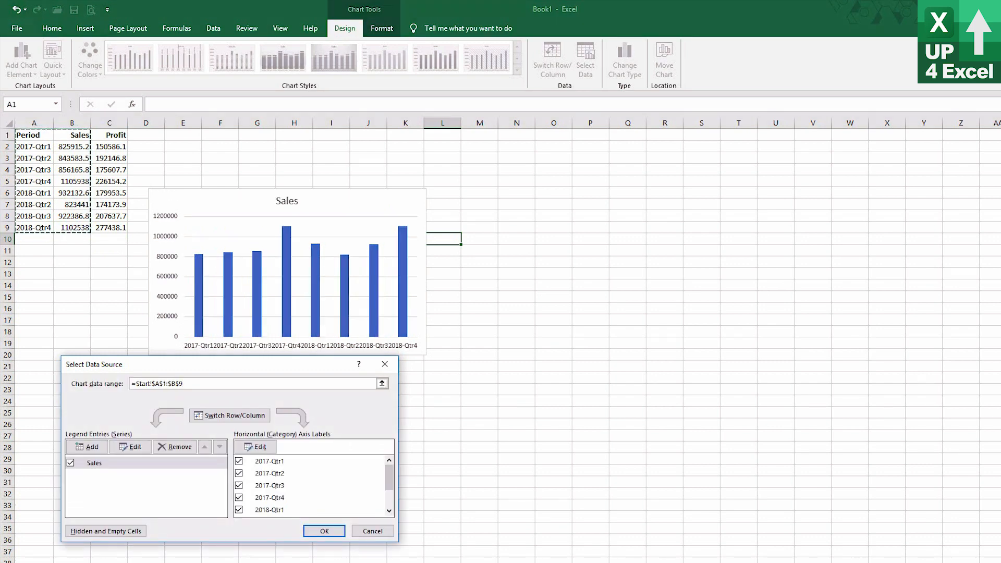
Add a Profit series to the chart, taking its name from C1 and its values from C2:C9.
{"action": "left_click", "coordinate": [87, 448]}
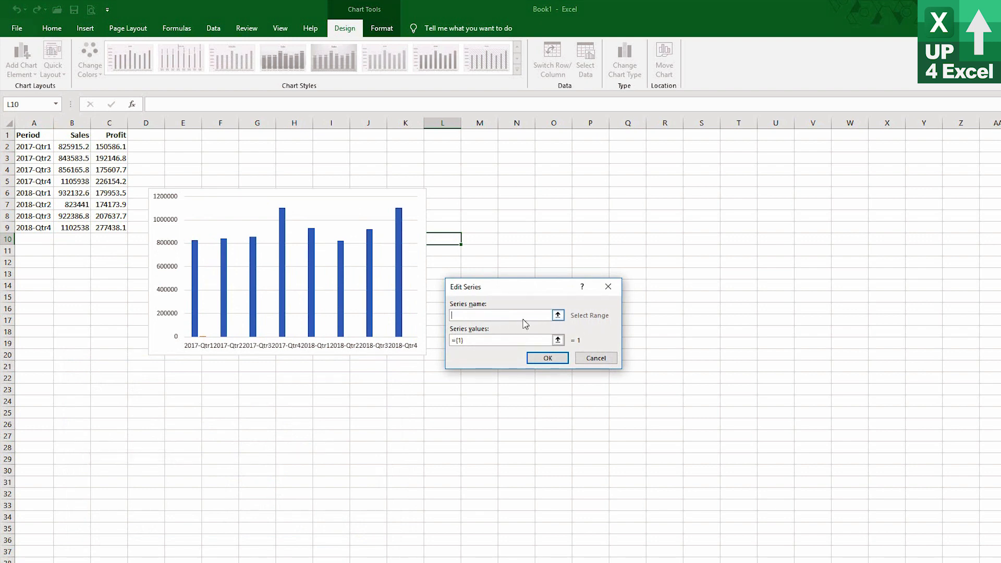
{"action": "left_click", "coordinate": [107, 135]}
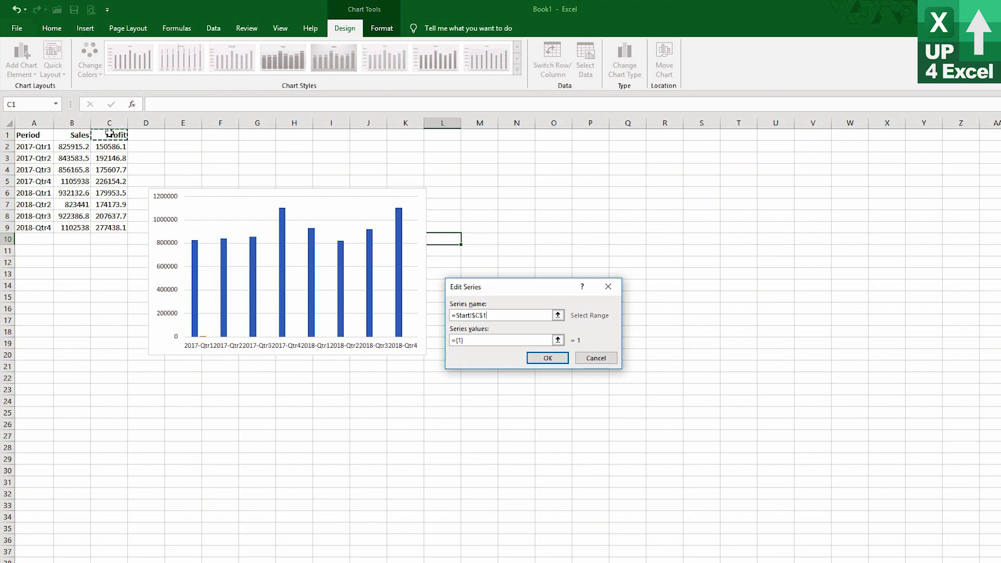
{"action": "left_click", "coordinate": [558, 341]}
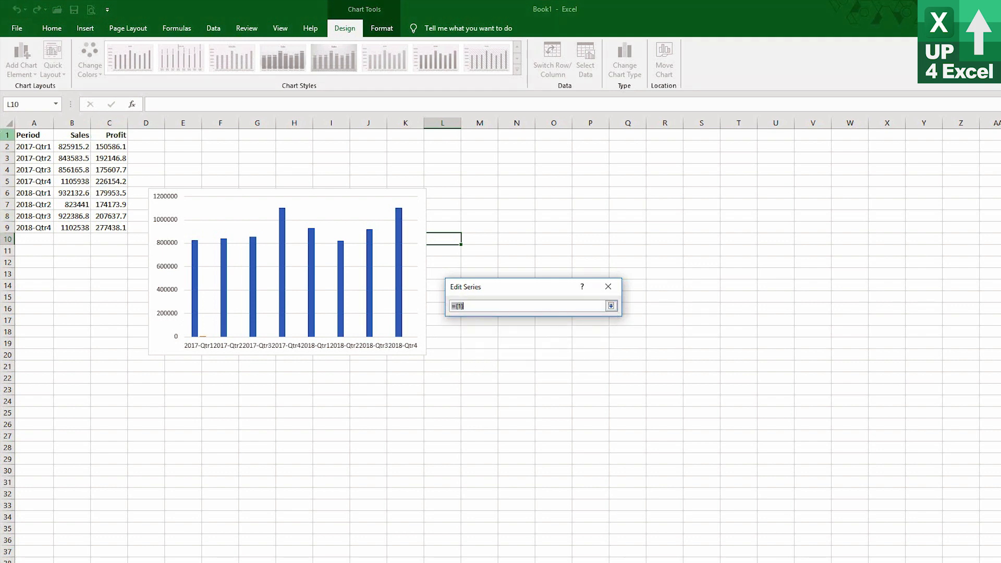
{"action": "left_click_drag", "start_coordinate": [119, 147], "coordinate": [112, 229]}
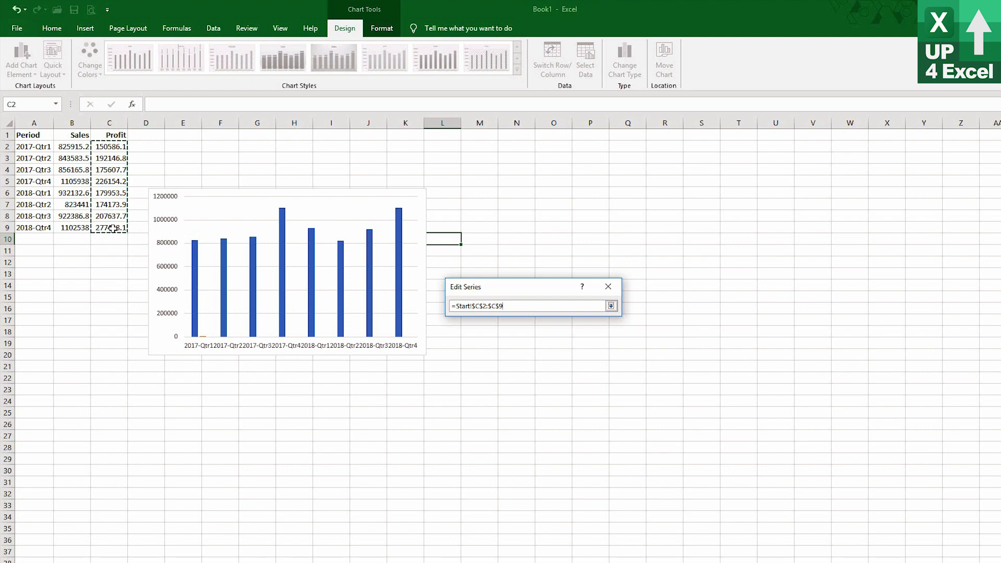
{"action": "left_click", "coordinate": [612, 306]}
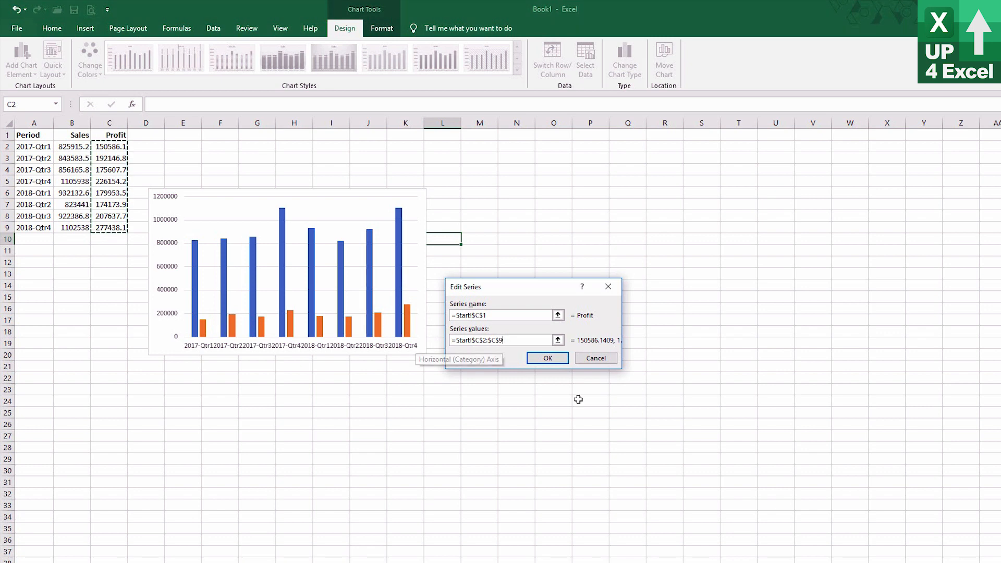
{"action": "left_click", "coordinate": [543, 358]}
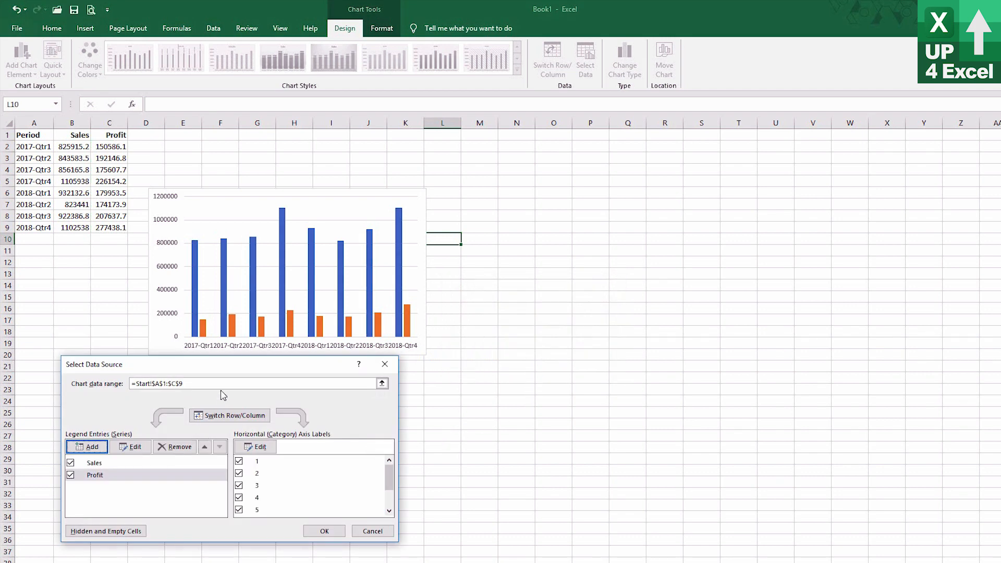
{"action": "left_click", "coordinate": [202, 384]}
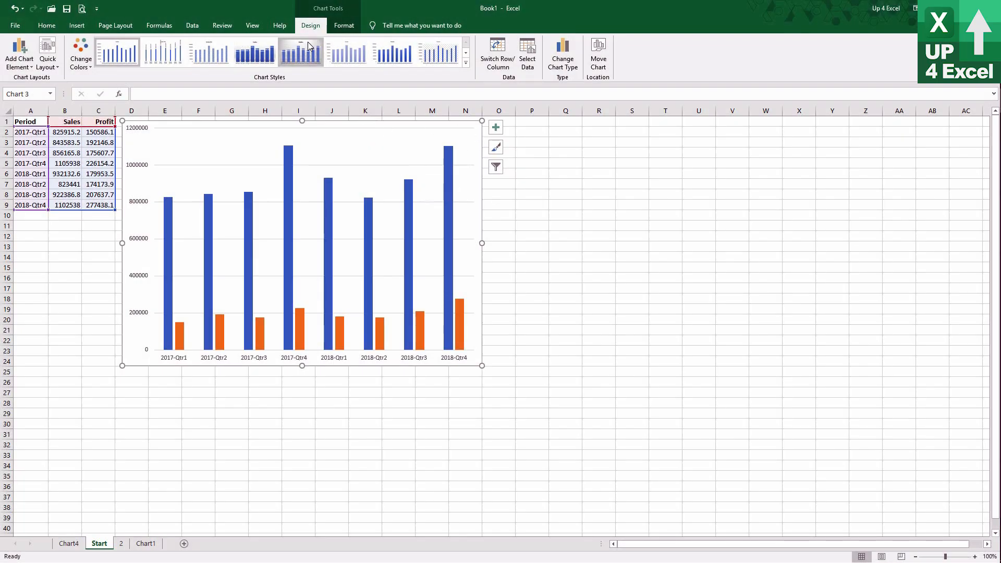
Open the chart type choices for the chart and preview the Combo and Stacked Column types.
{"action": "left_click", "coordinate": [563, 61]}
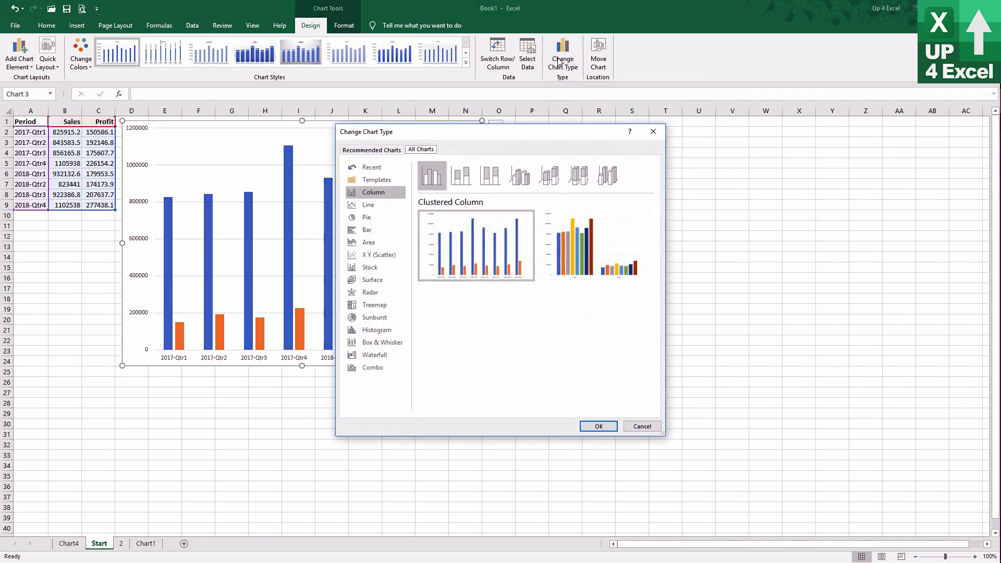
{"action": "left_click_drag", "start_coordinate": [517, 134], "coordinate": [305, 147]}
{"action": "mouse_move", "coordinate": [290, 281]}
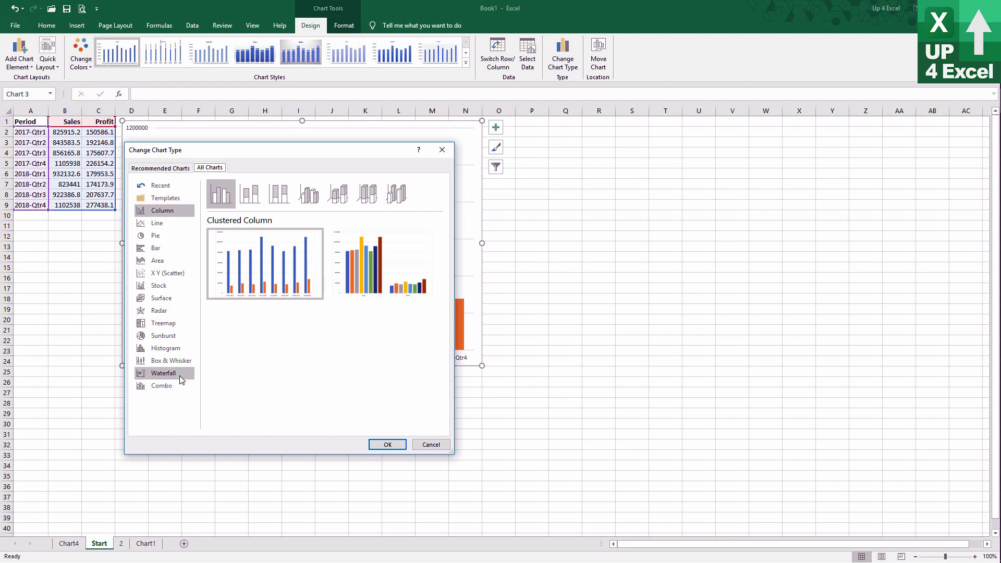
{"action": "left_click", "coordinate": [165, 391]}
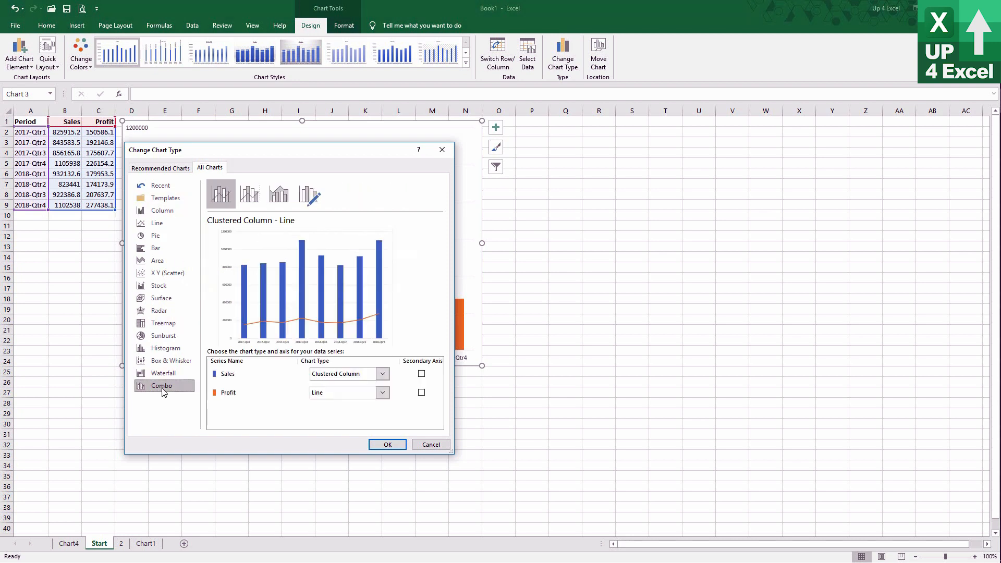
{"action": "left_click", "coordinate": [152, 214]}
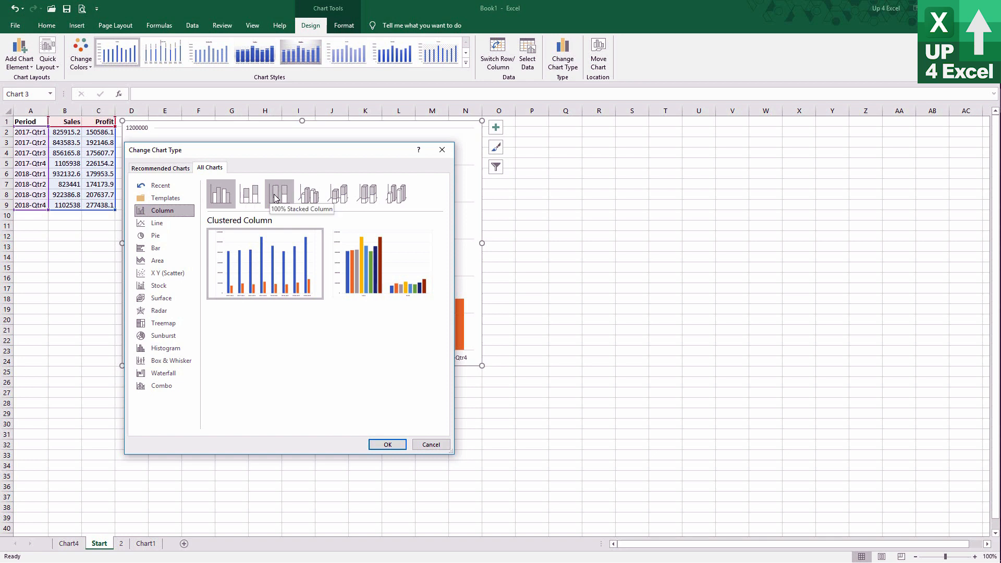
{"action": "left_click", "coordinate": [248, 202]}
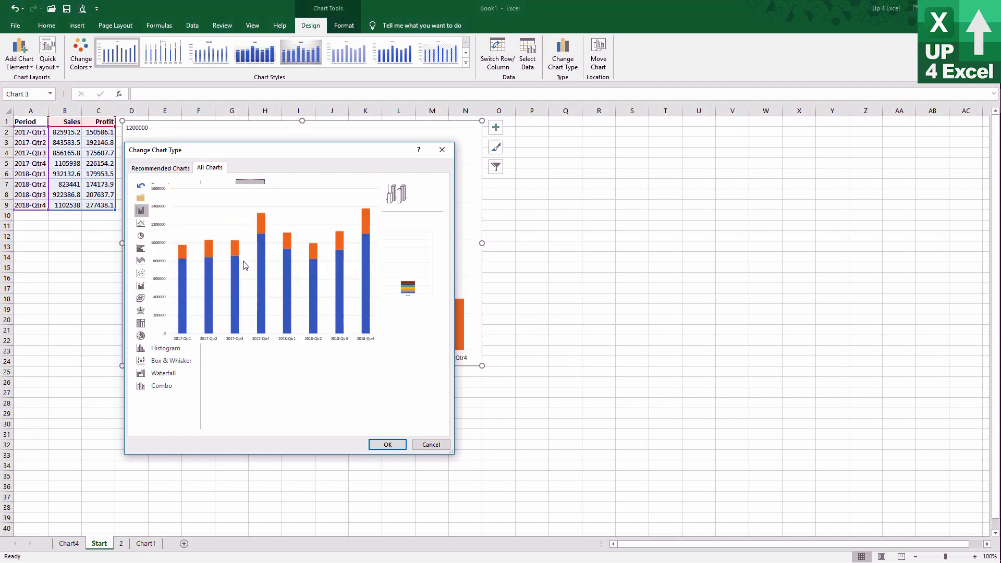
{"action": "mouse_move", "coordinate": [270, 267]}
{"action": "mouse_move", "coordinate": [372, 260]}
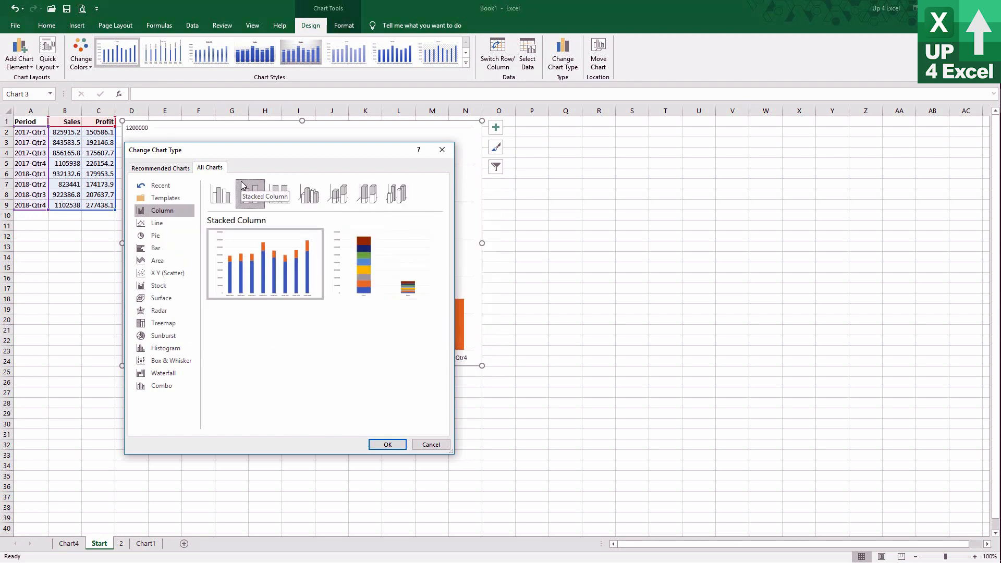
Change the chart to the Clustered Column variant that groups the quarterly columns under Sales and Profit.
{"action": "left_click", "coordinate": [228, 191]}
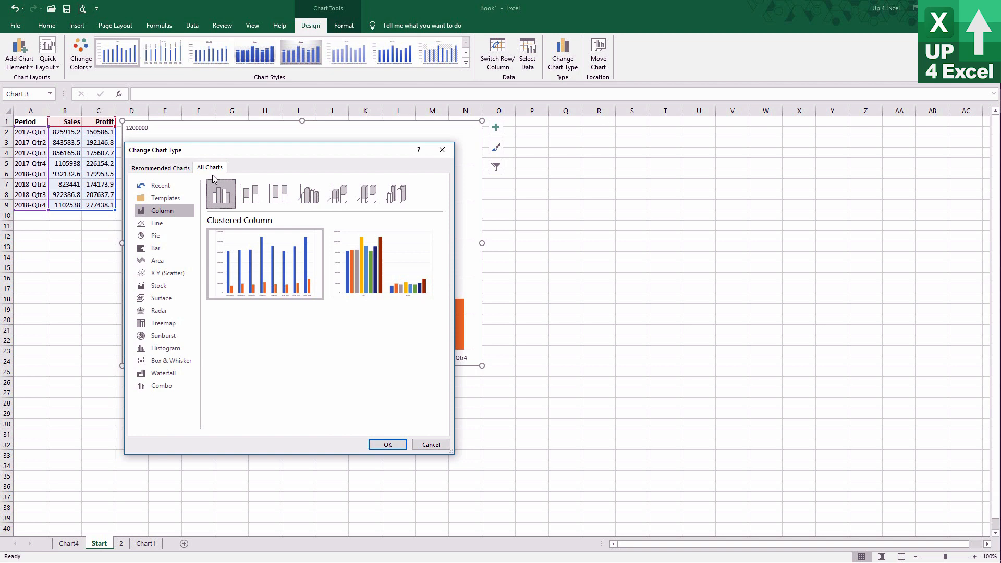
{"action": "mouse_move", "coordinate": [261, 289]}
{"action": "left_click", "coordinate": [403, 269]}
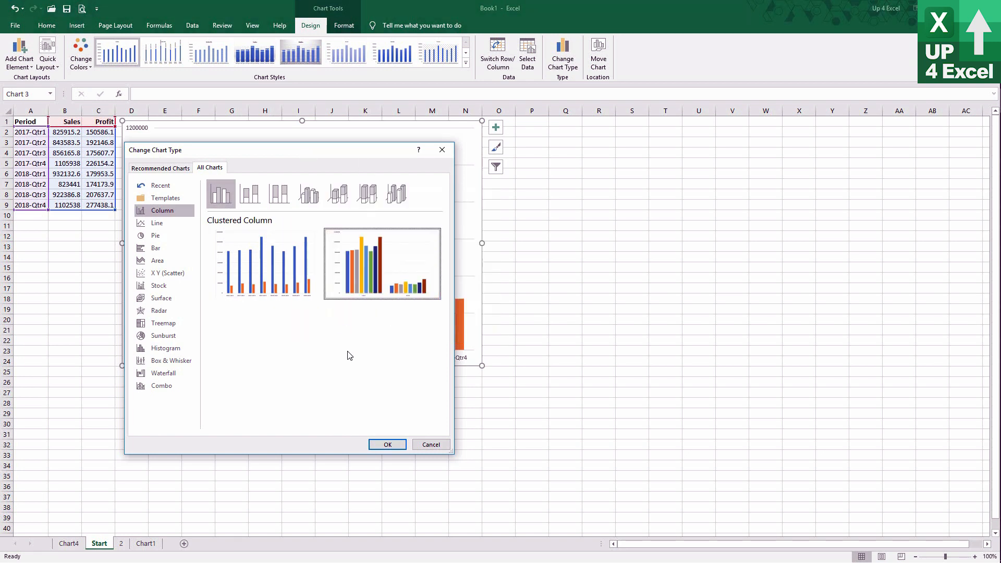
{"action": "left_click", "coordinate": [387, 445]}
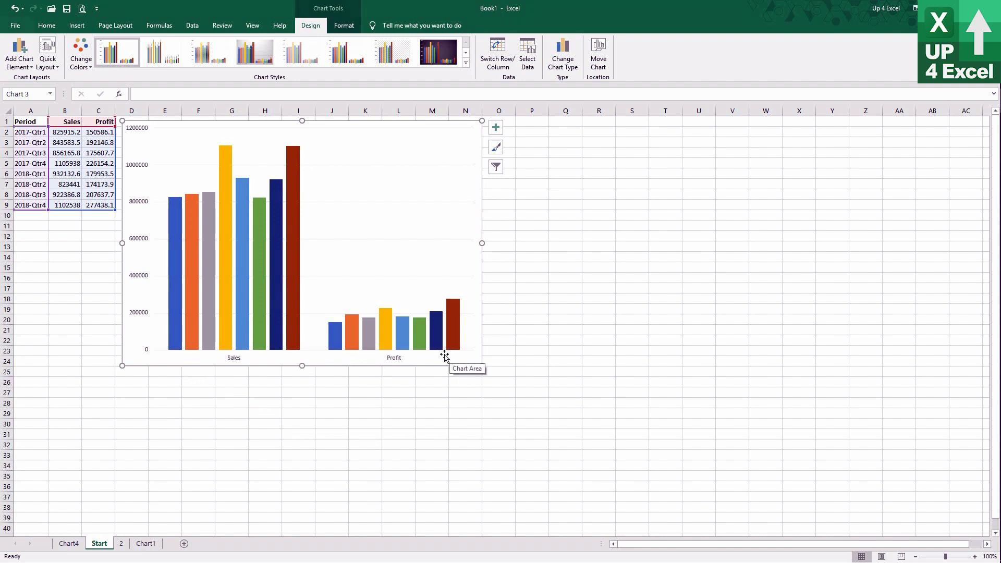
Swap the chart's rows and columns so the quarters run along the horizontal axis with Sales and Profit as series.
{"action": "left_click", "coordinate": [500, 57]}
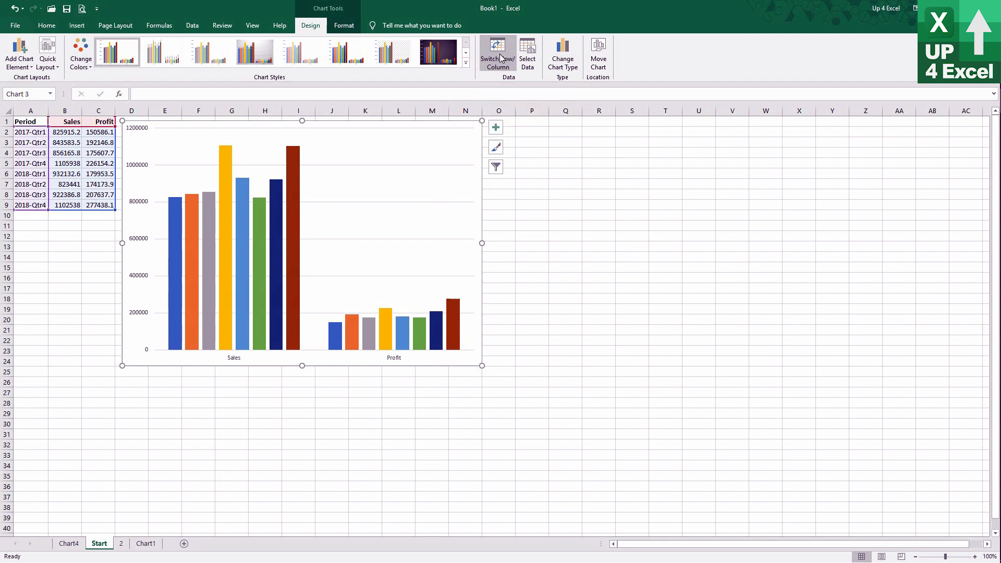
{"action": "left_click", "coordinate": [499, 57]}
{"action": "left_click", "coordinate": [500, 58]}
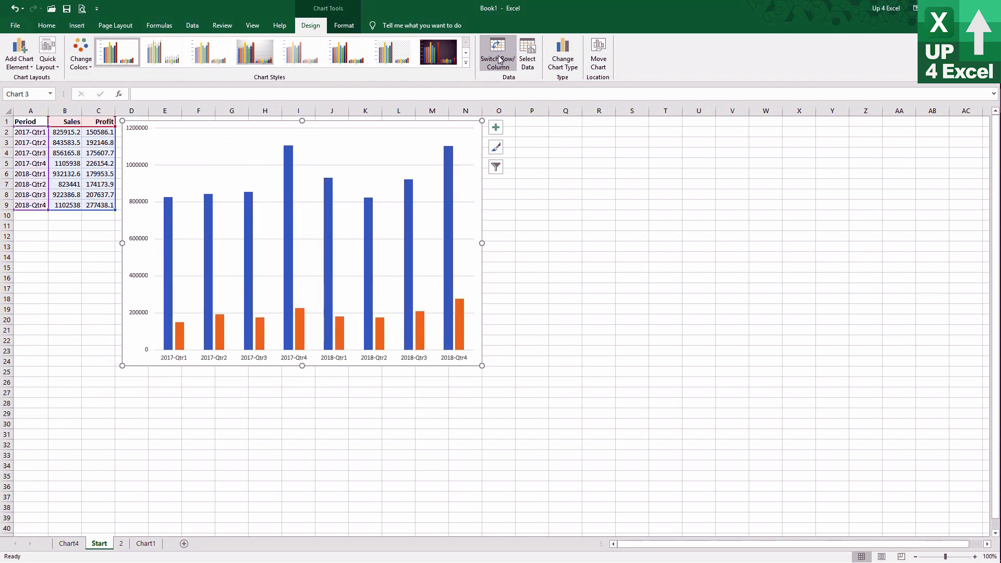
Preview the Stacked Column type and change the chart to 100% Stacked Column.
{"action": "left_click", "coordinate": [557, 65]}
{"action": "left_click", "coordinate": [461, 175]}
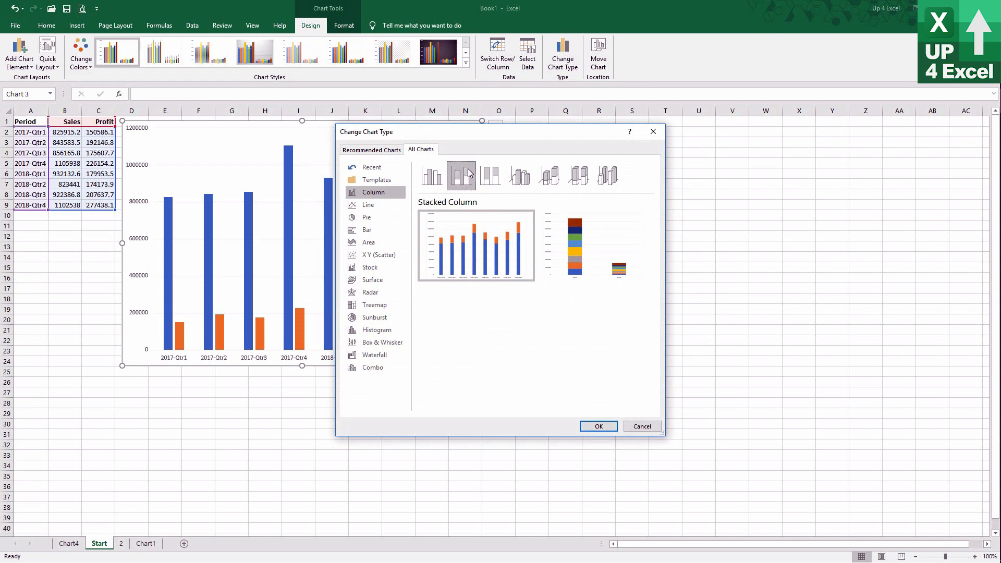
{"action": "left_click", "coordinate": [485, 175]}
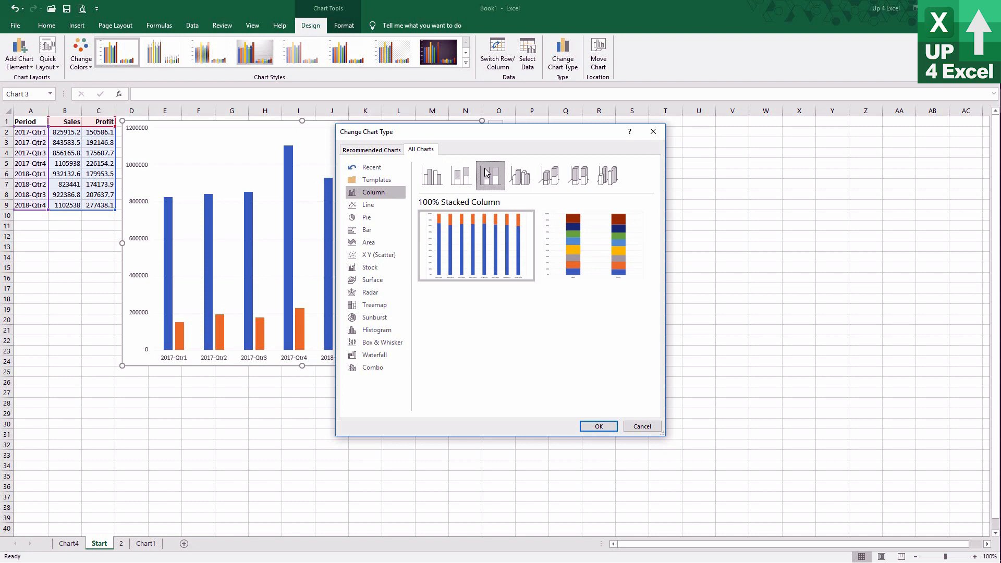
{"action": "left_click", "coordinate": [599, 426]}
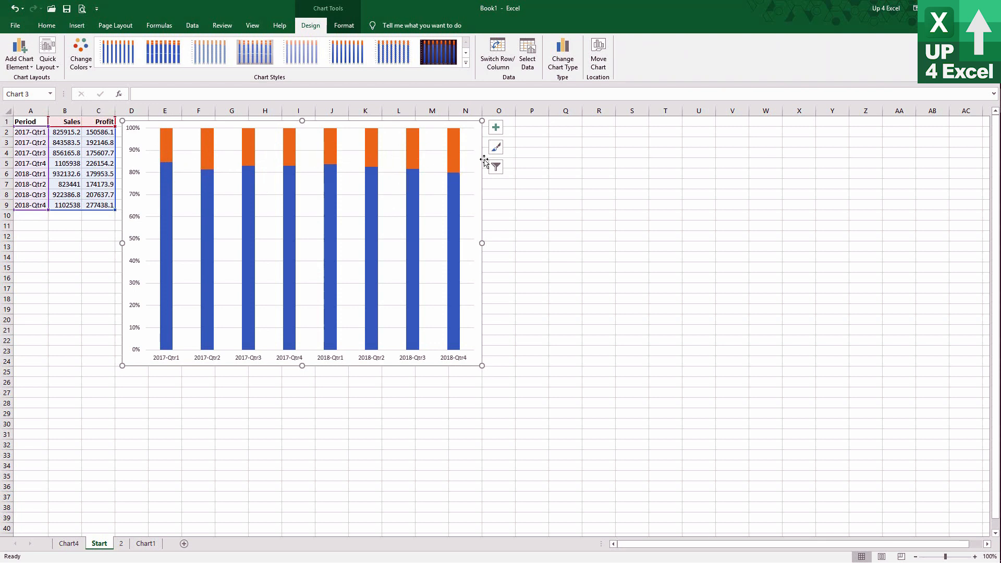
Reorder the chart's data series so that Profit comes before Sales.
{"action": "left_click", "coordinate": [527, 52]}
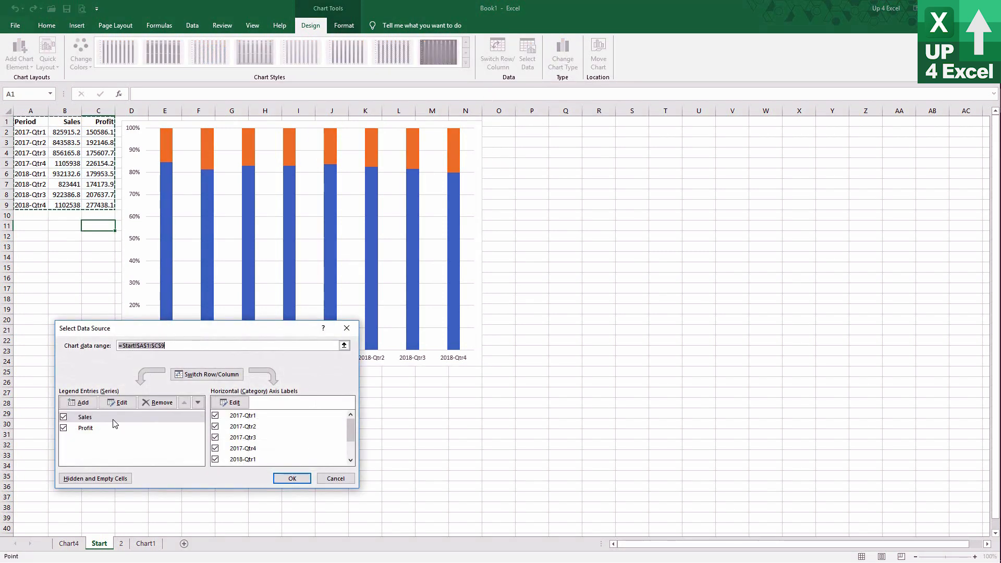
{"action": "left_click", "coordinate": [100, 419]}
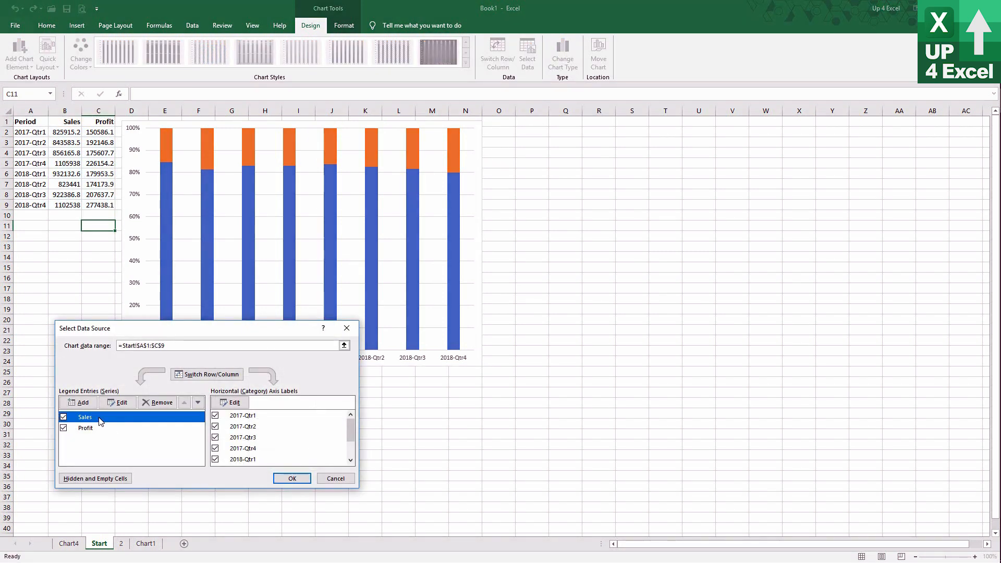
{"action": "left_click", "coordinate": [98, 429]}
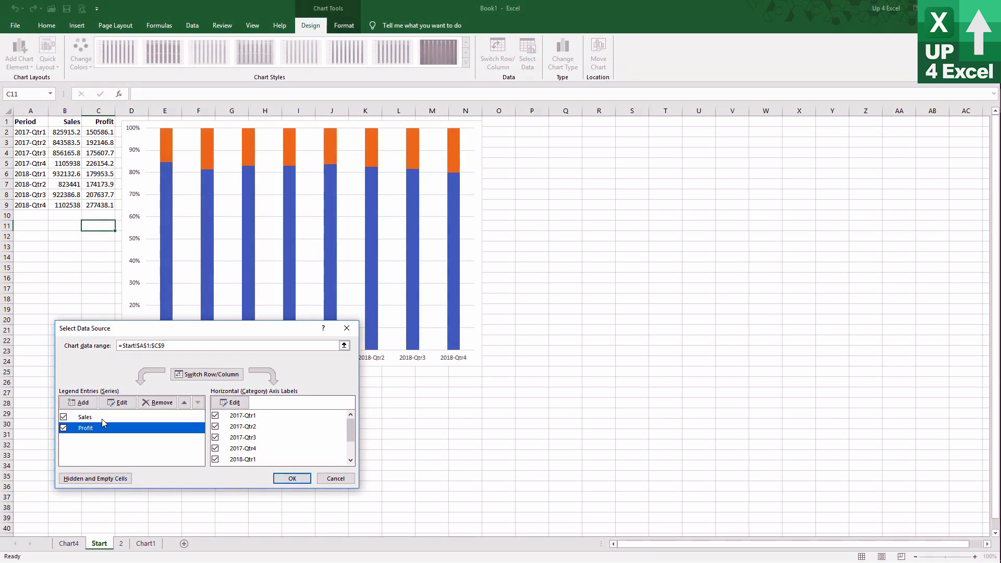
{"action": "left_click", "coordinate": [185, 404]}
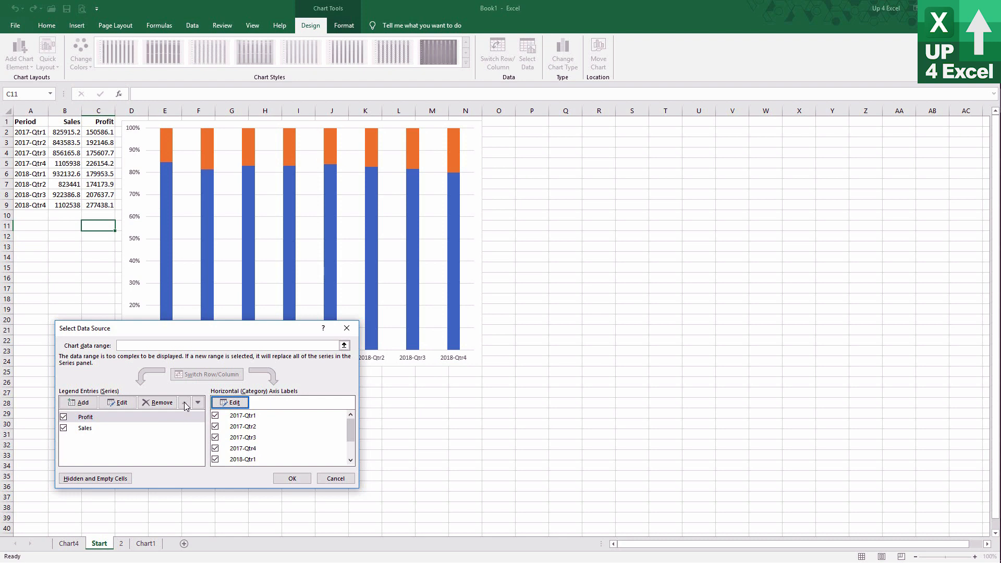
{"action": "left_click", "coordinate": [291, 479]}
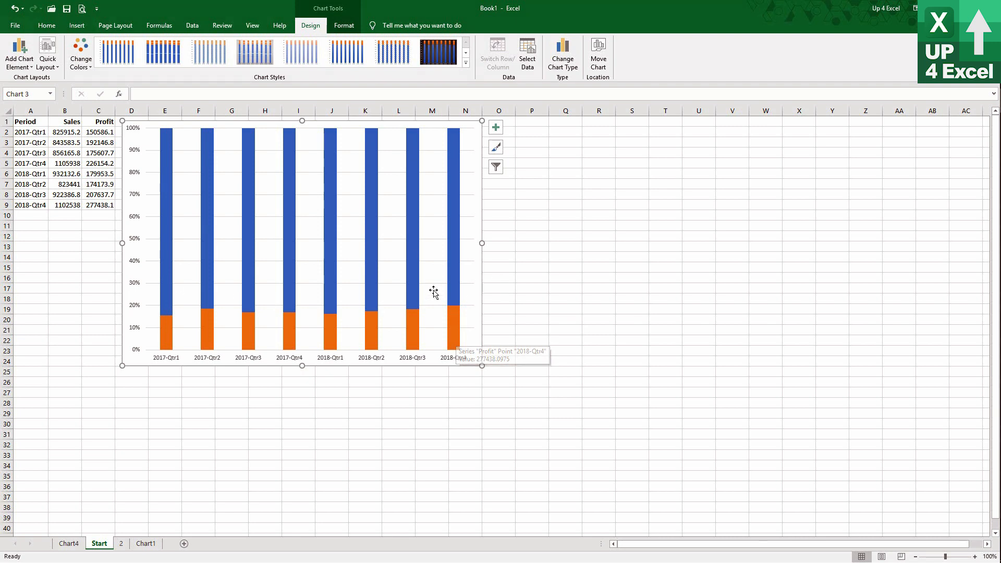
Open the chart type choices and preview the 3-D Clustered, 3-D Stacked, 3-D 100% Stacked and 3-D Column types.
{"action": "left_click", "coordinate": [571, 62]}
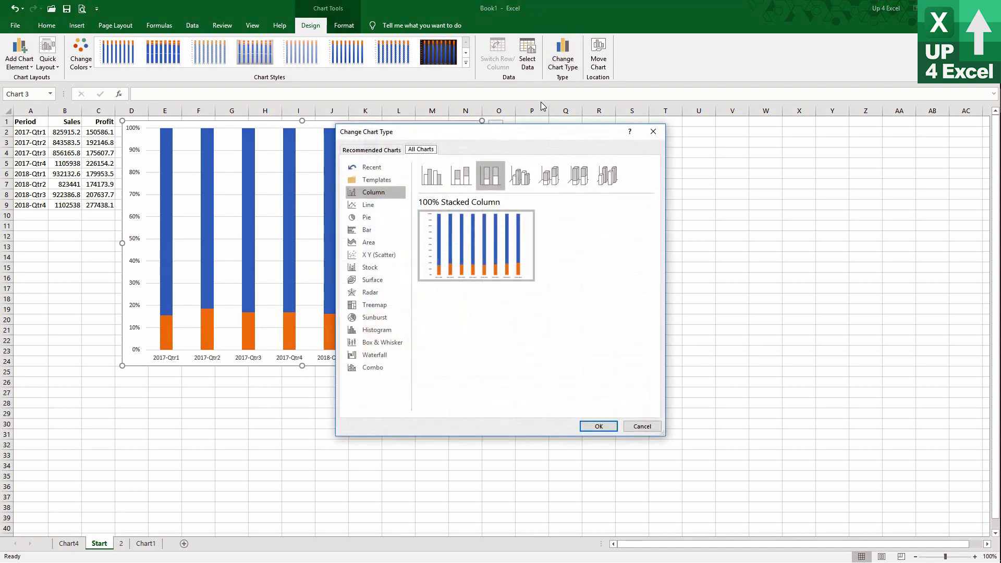
{"action": "left_click", "coordinate": [527, 183]}
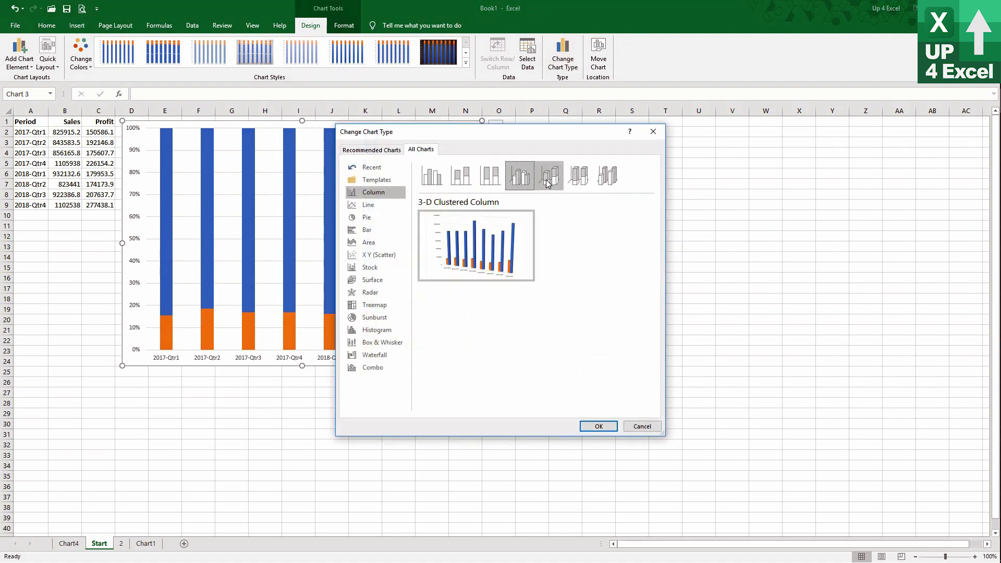
{"action": "left_click", "coordinate": [550, 183]}
{"action": "left_click", "coordinate": [572, 180]}
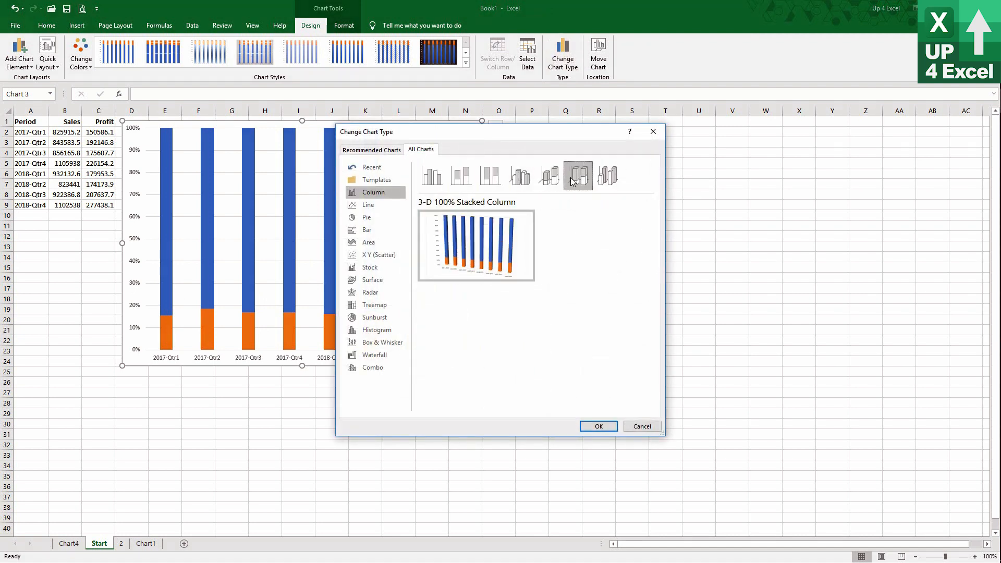
{"action": "left_click", "coordinate": [607, 180]}
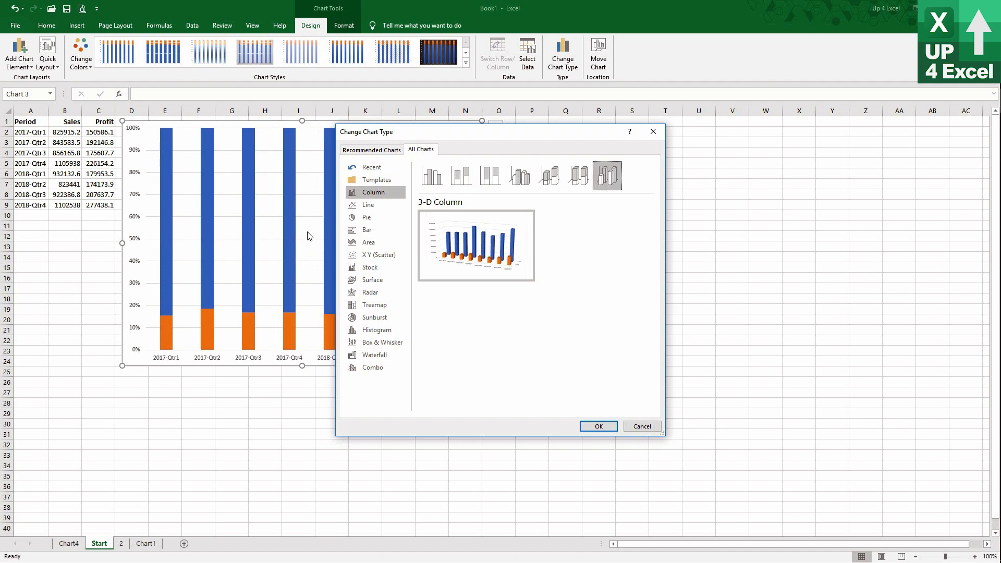
Compare the Line and Stacked Line types and change the chart to 100% Stacked Line.
{"action": "left_click", "coordinate": [375, 205]}
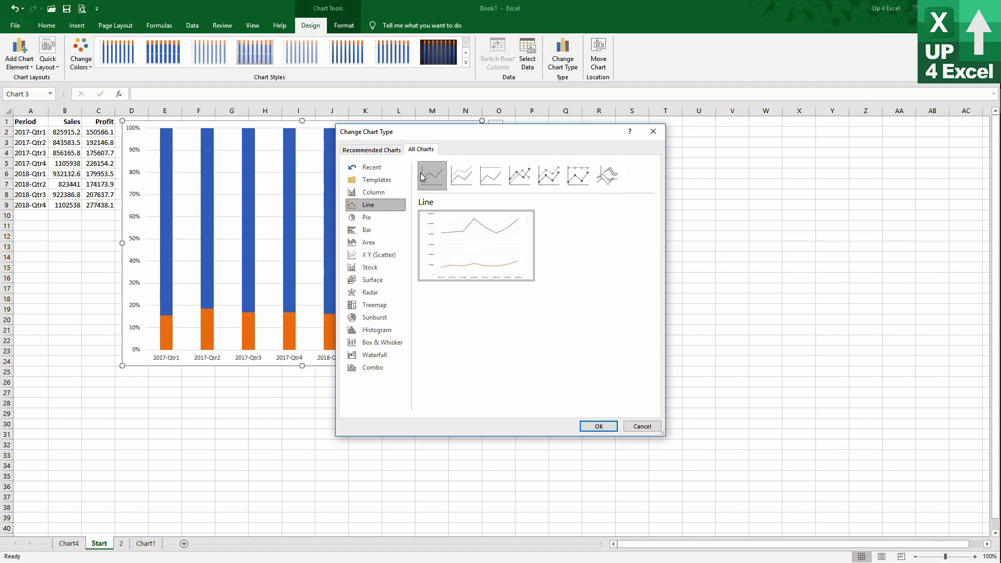
{"action": "left_click", "coordinate": [461, 168]}
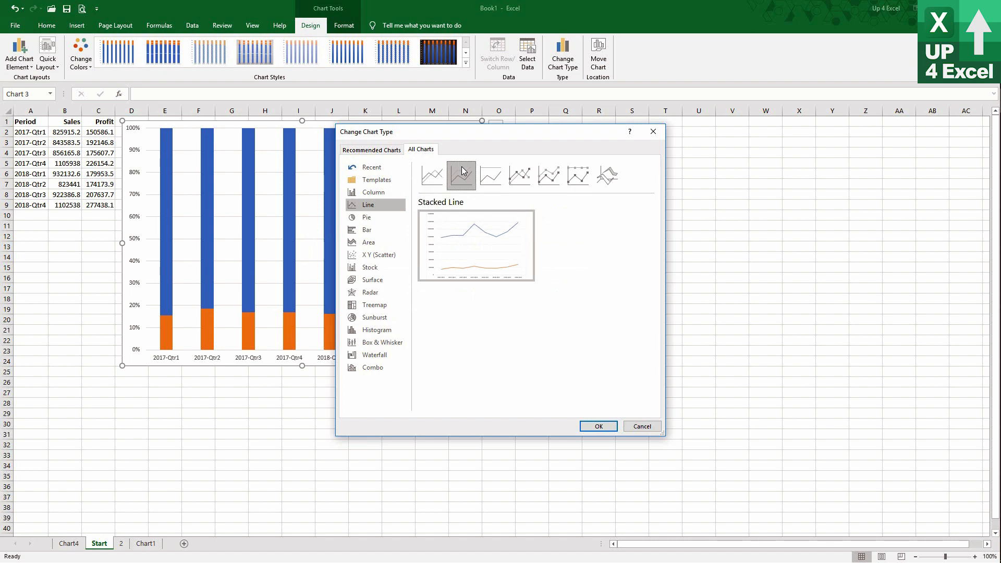
{"action": "left_click", "coordinate": [439, 170]}
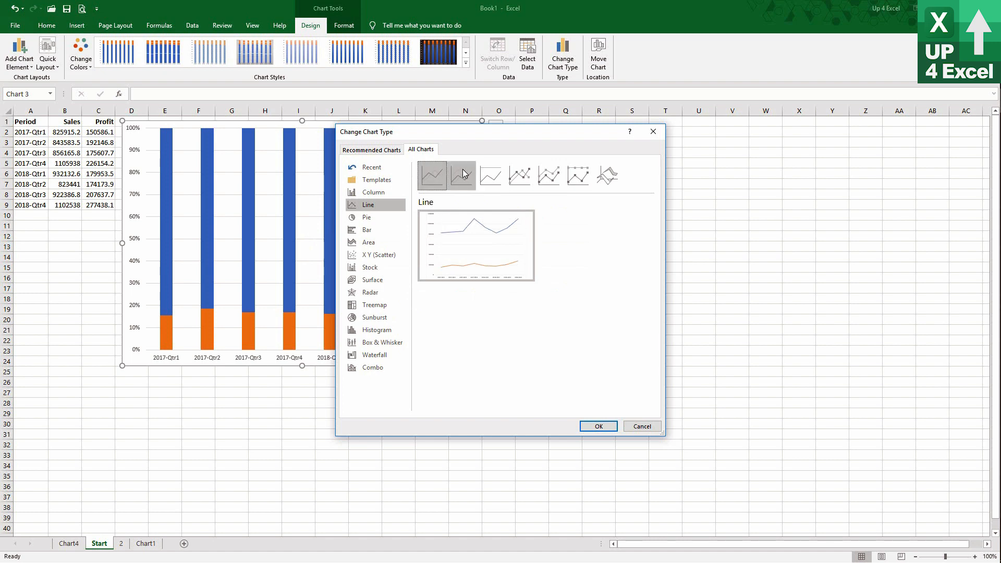
{"action": "left_click", "coordinate": [462, 169]}
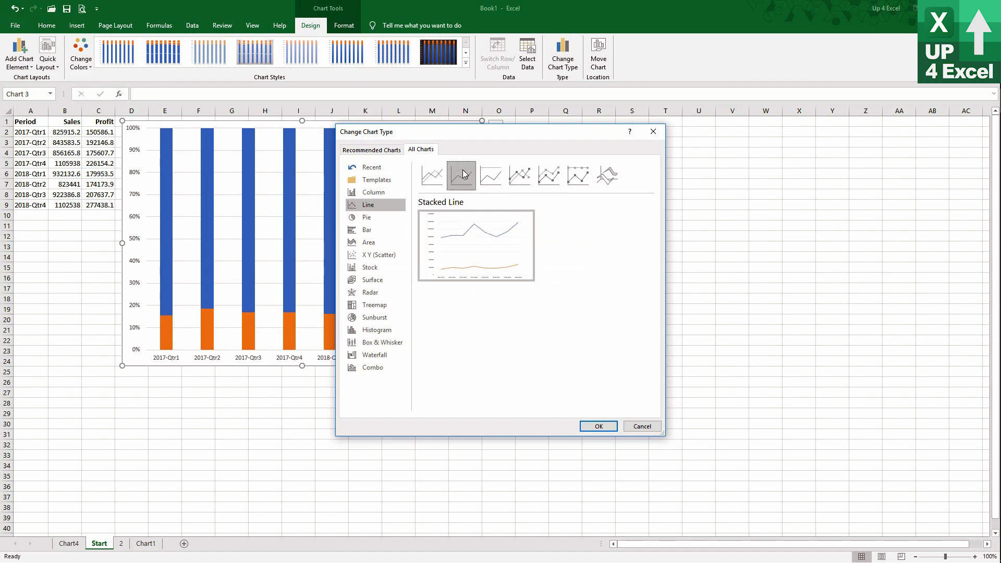
{"action": "left_click", "coordinate": [488, 176]}
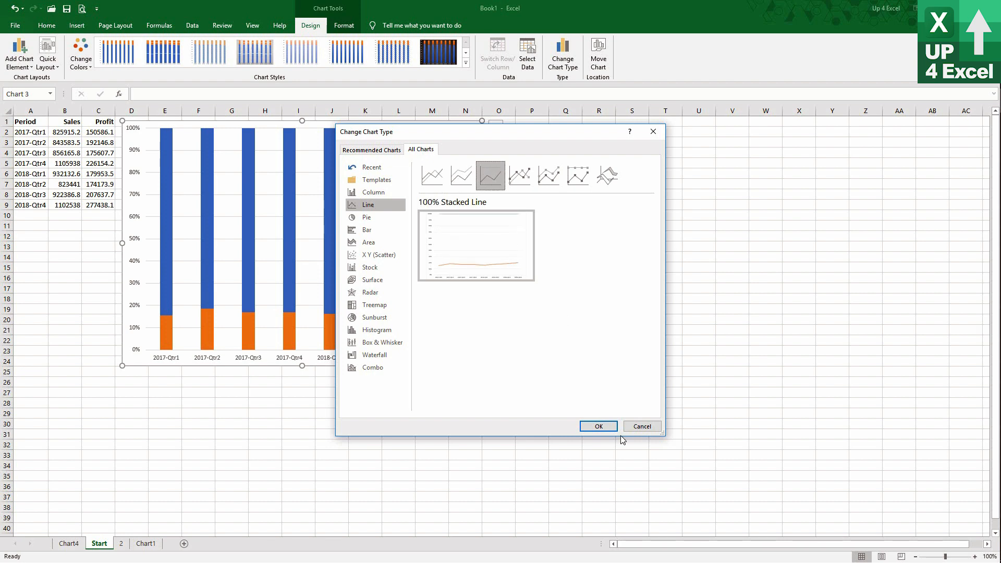
{"action": "left_click", "coordinate": [599, 426]}
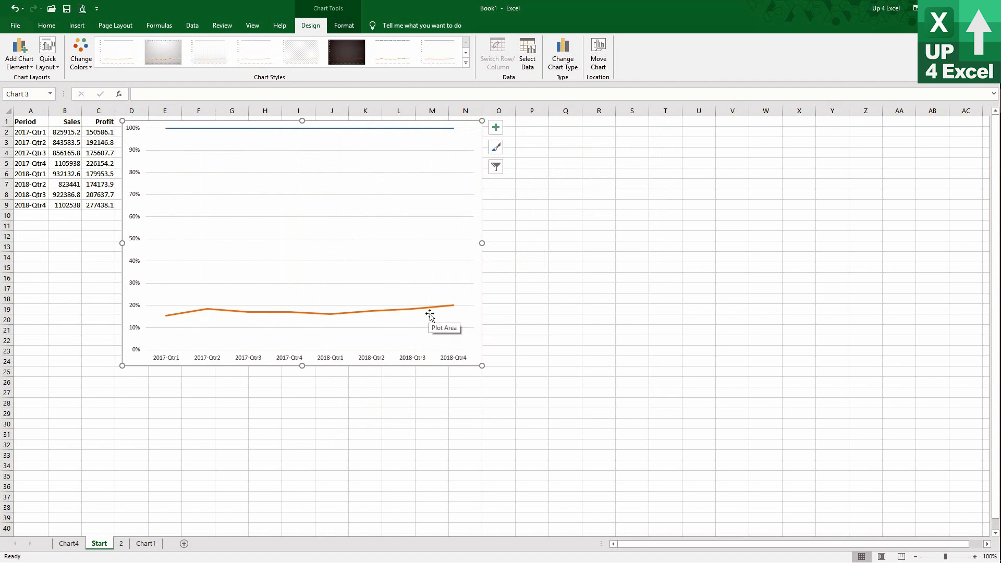
{"action": "left_click", "coordinate": [292, 129]}
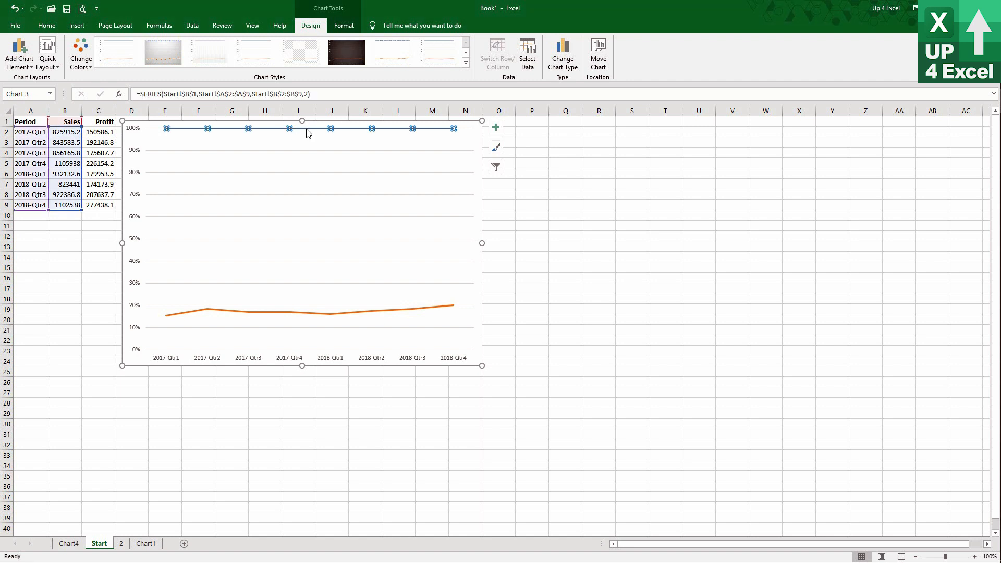
{"action": "mouse_move", "coordinate": [310, 133]}
{"action": "left_click", "coordinate": [562, 57]}
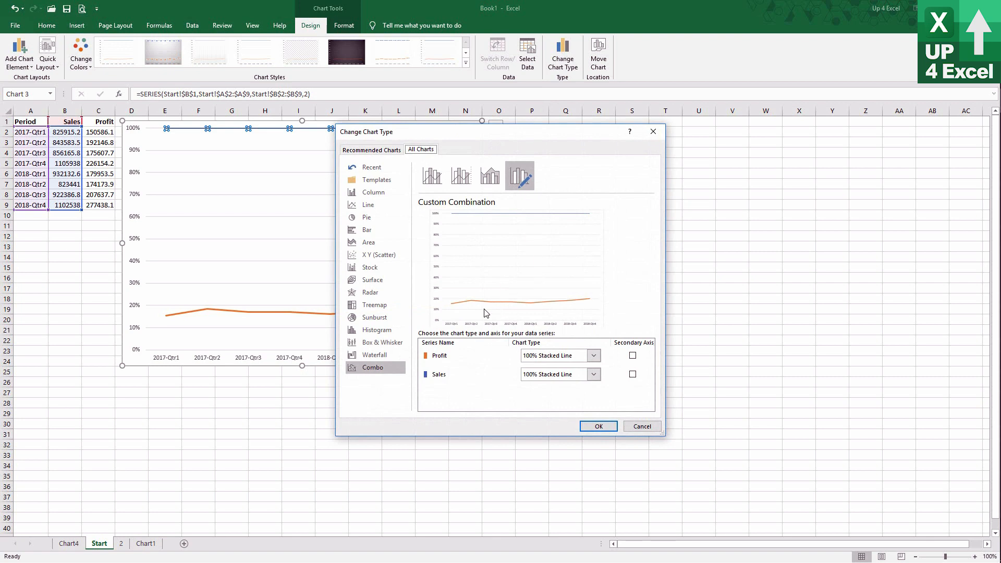
{"action": "left_click", "coordinate": [642, 426]}
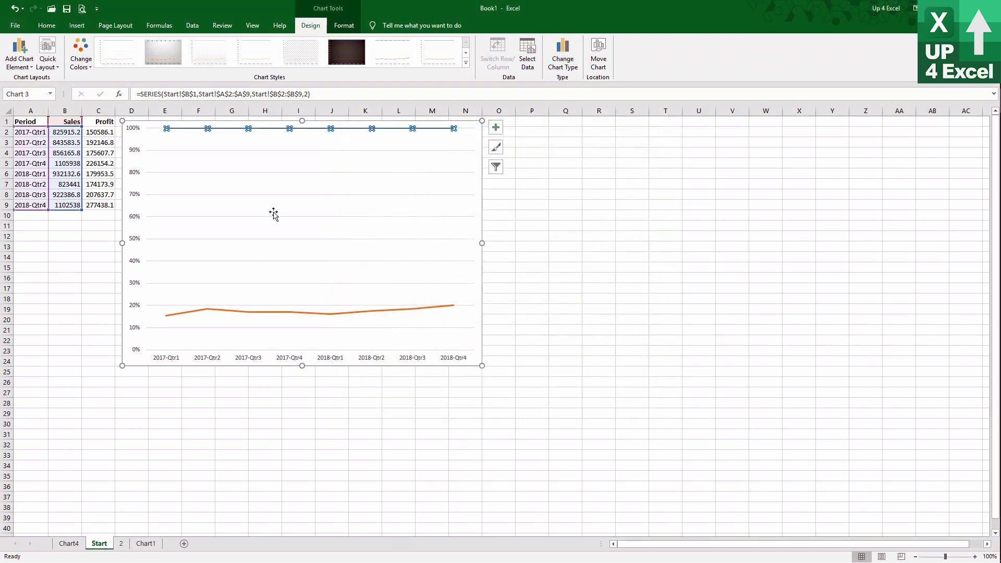
Open the chart type choices for the whole chart and preview the Line types with markers and the 3-D Line type.
{"action": "left_click", "coordinate": [480, 156]}
{"action": "left_click", "coordinate": [563, 56]}
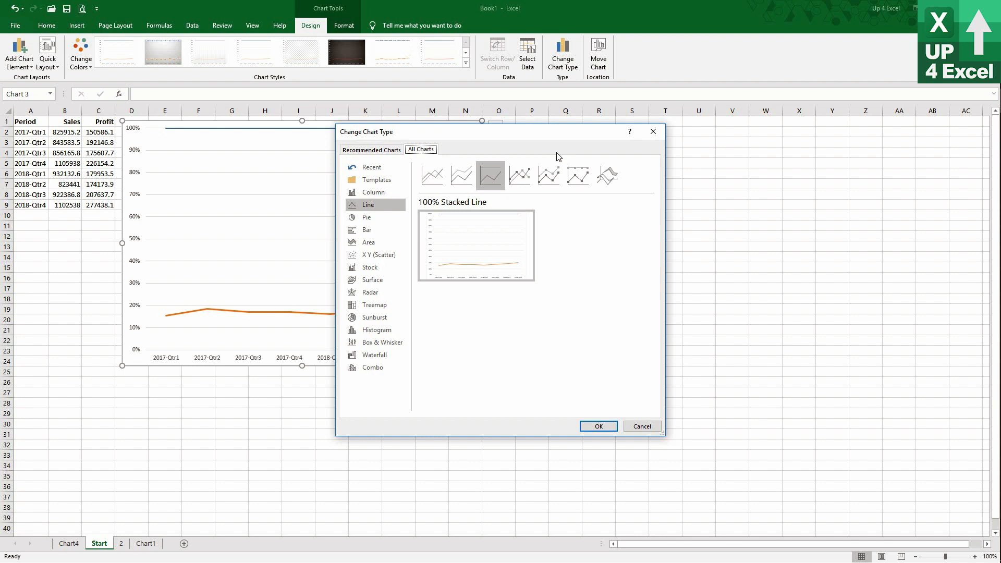
{"action": "left_click", "coordinate": [526, 182]}
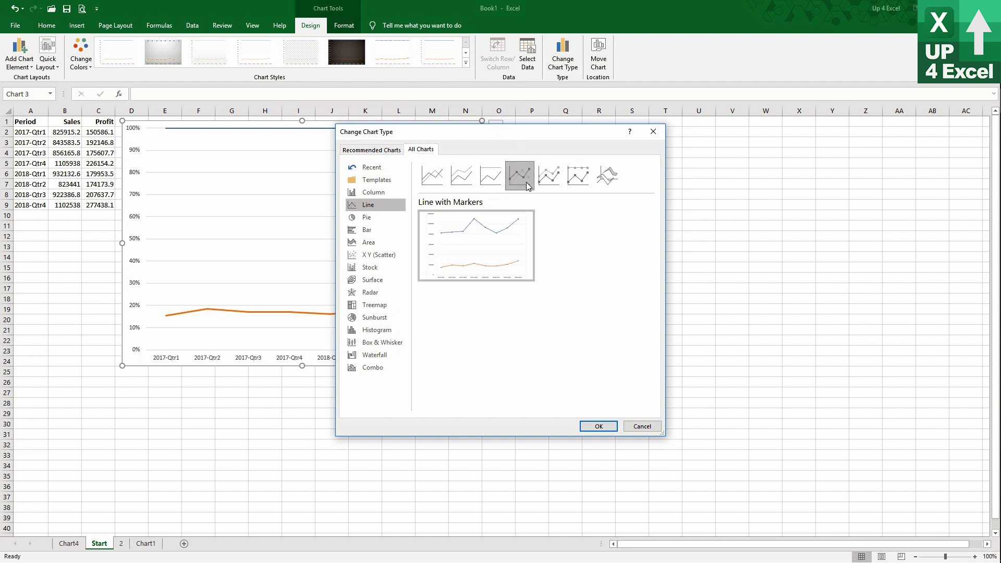
{"action": "left_click", "coordinate": [553, 175]}
{"action": "left_click", "coordinate": [587, 180]}
{"action": "left_click", "coordinate": [608, 178]}
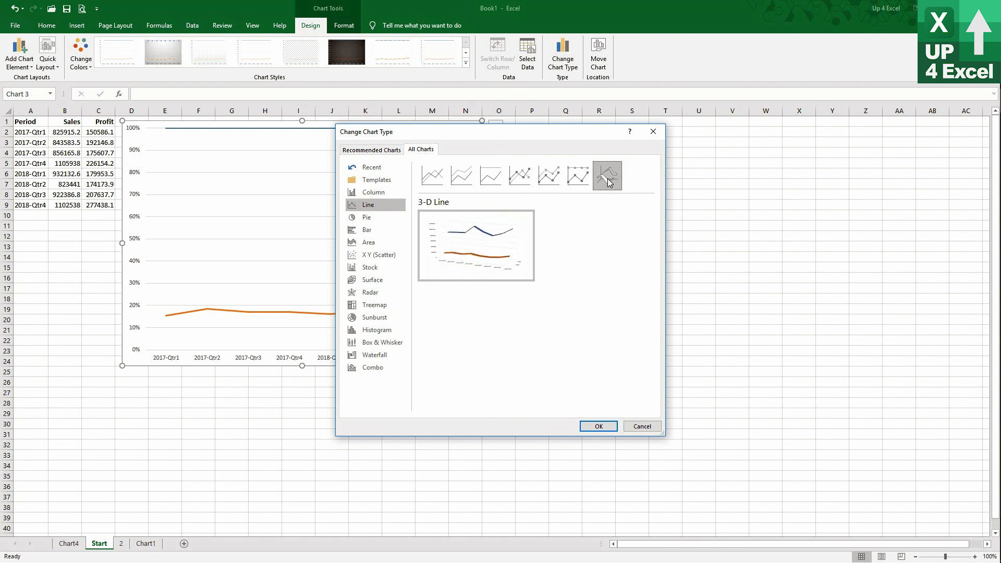
Preview the Pie and 3-D Pie types for the chart, ending on the plain Pie.
{"action": "left_click", "coordinate": [392, 219]}
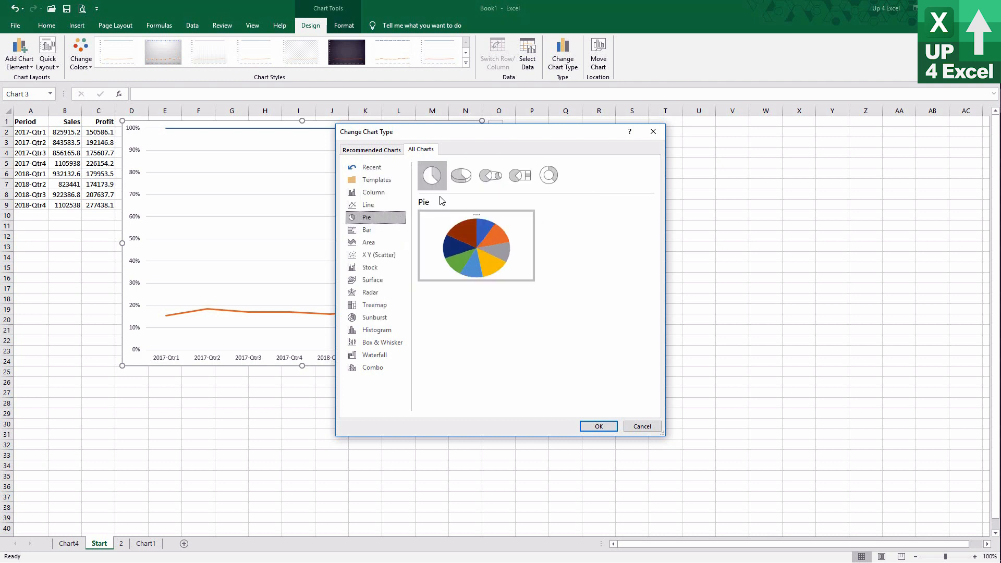
{"action": "left_click", "coordinate": [455, 174]}
{"action": "left_click", "coordinate": [437, 180]}
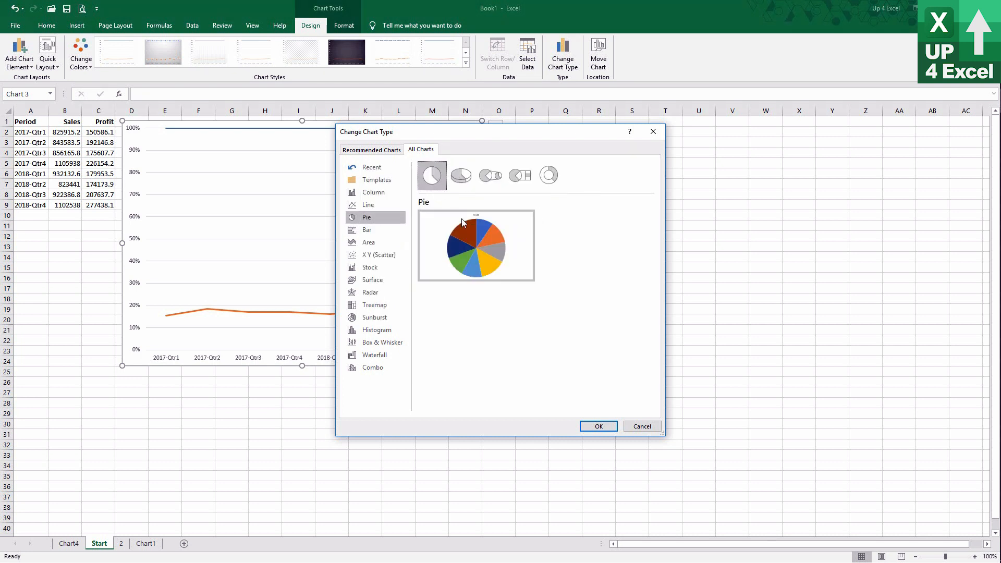
{"action": "mouse_move", "coordinate": [490, 258]}
Preview the Stacked Bar and 100% Stacked Bar types for the chart, ending on Clustered Bar.
{"action": "left_click", "coordinate": [377, 232]}
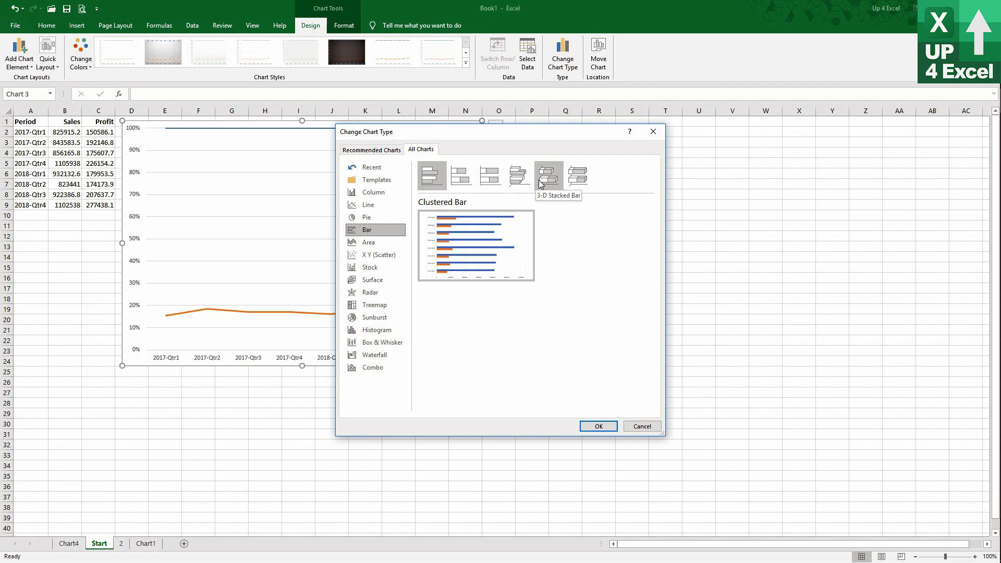
{"action": "left_click", "coordinate": [465, 179]}
{"action": "left_click", "coordinate": [490, 176]}
{"action": "left_click", "coordinate": [431, 176]}
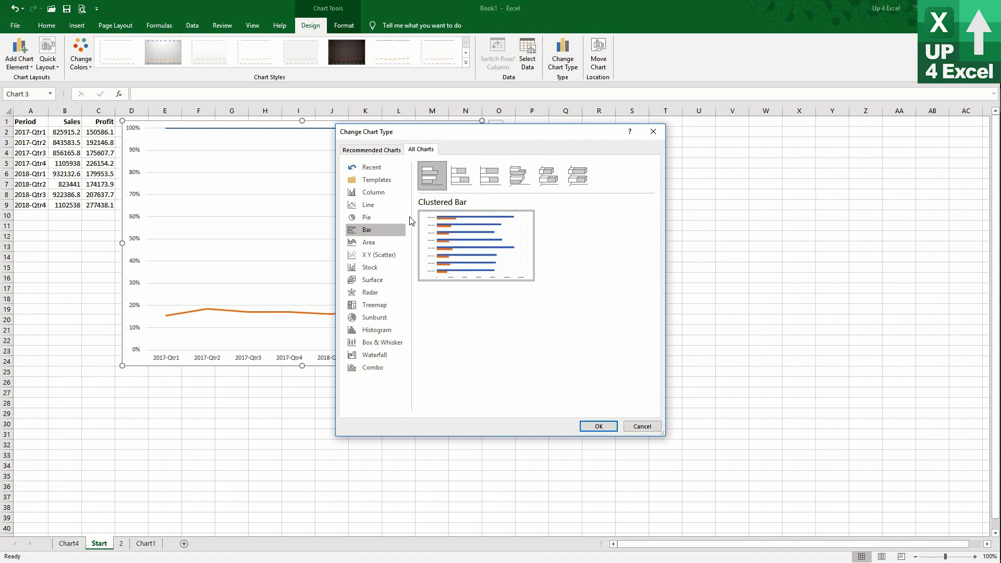
{"action": "mouse_move", "coordinate": [443, 245]}
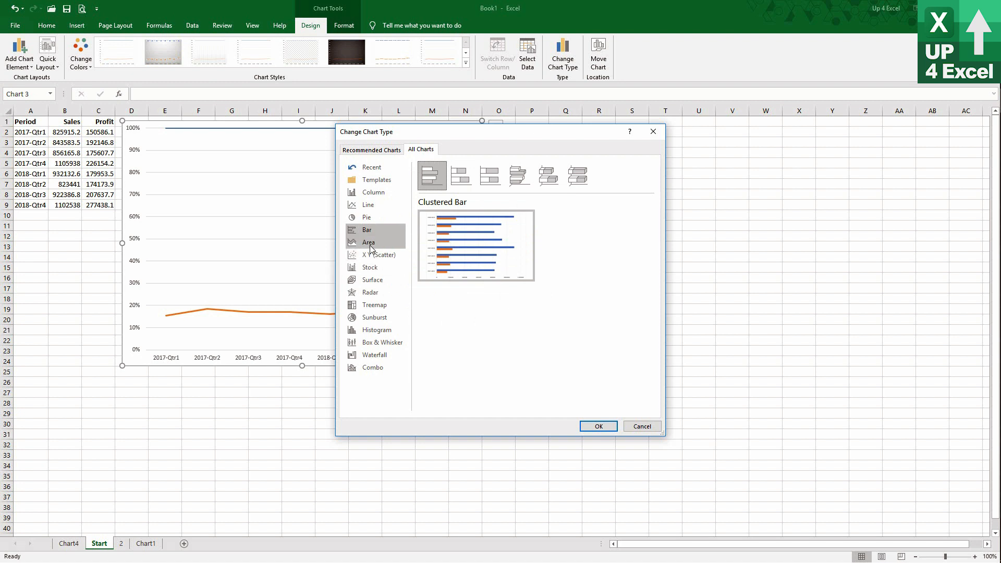
Compare the Area and Stacked Area types for the chart, ending on Stacked Area.
{"action": "left_click", "coordinate": [369, 242]}
{"action": "left_click", "coordinate": [461, 176]}
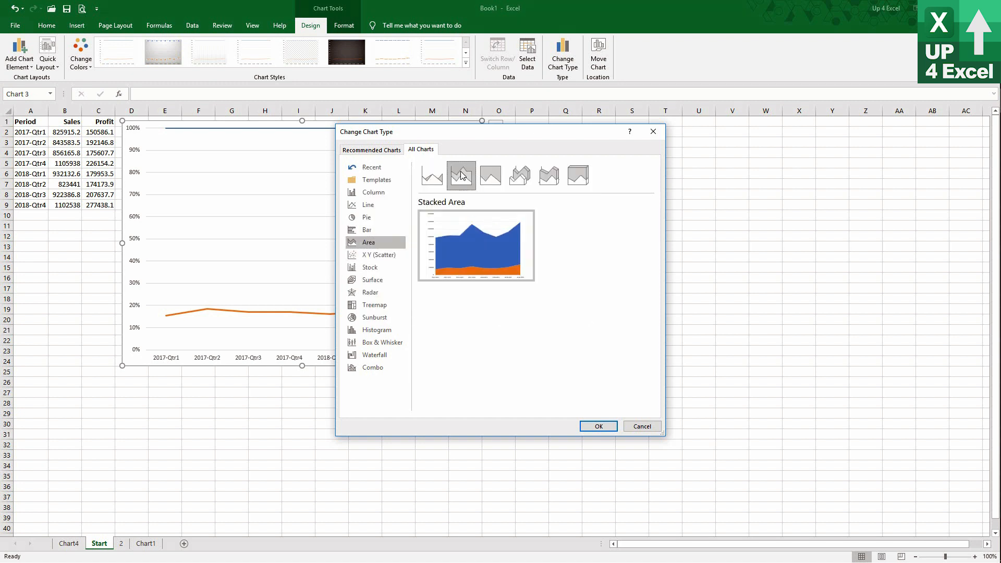
{"action": "left_click", "coordinate": [437, 180]}
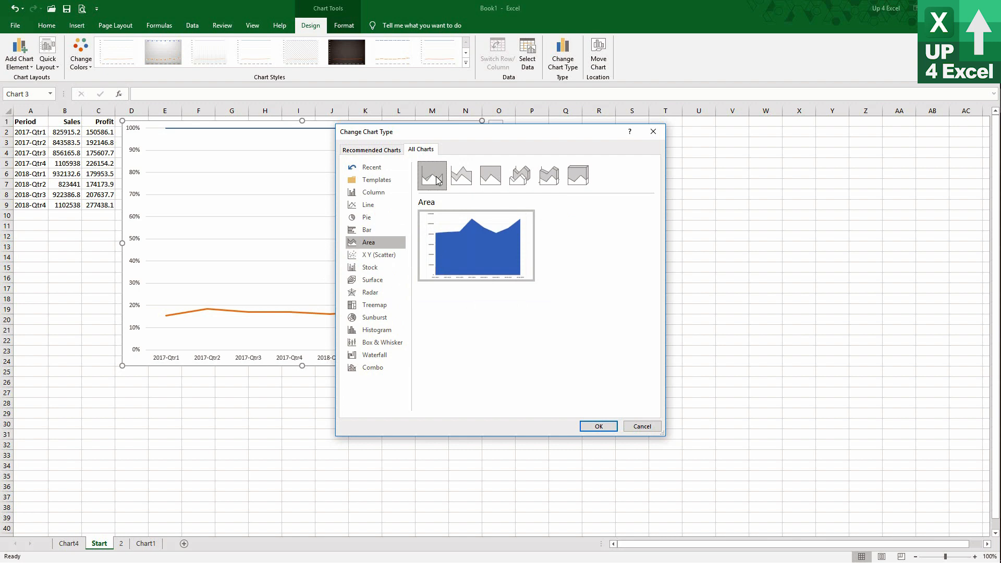
{"action": "left_click", "coordinate": [453, 180]}
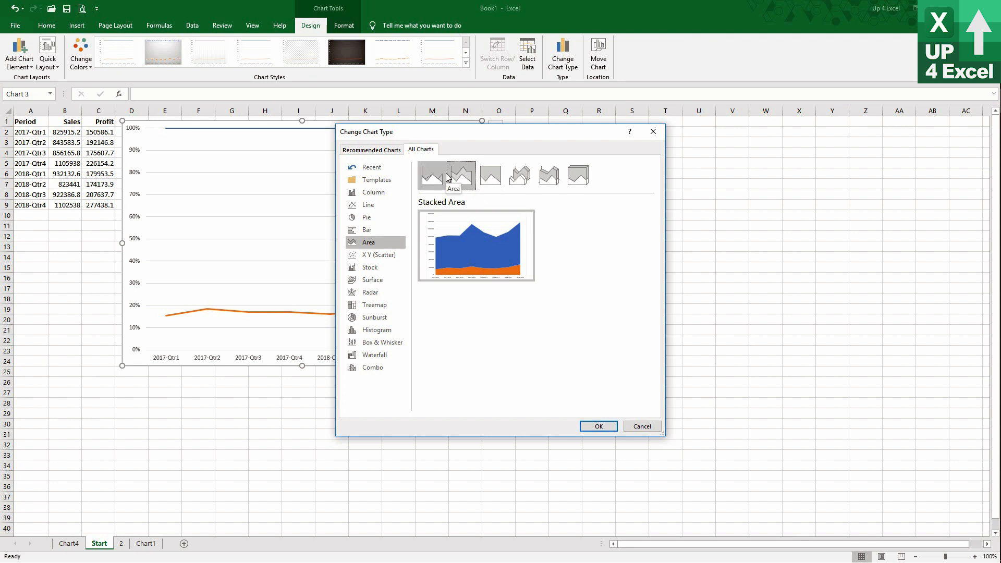
Preview 100% Stacked Area, change the chart to the Scatter variant plotting Sales against Profit, and check the points' source ranges.
{"action": "left_click", "coordinate": [486, 176]}
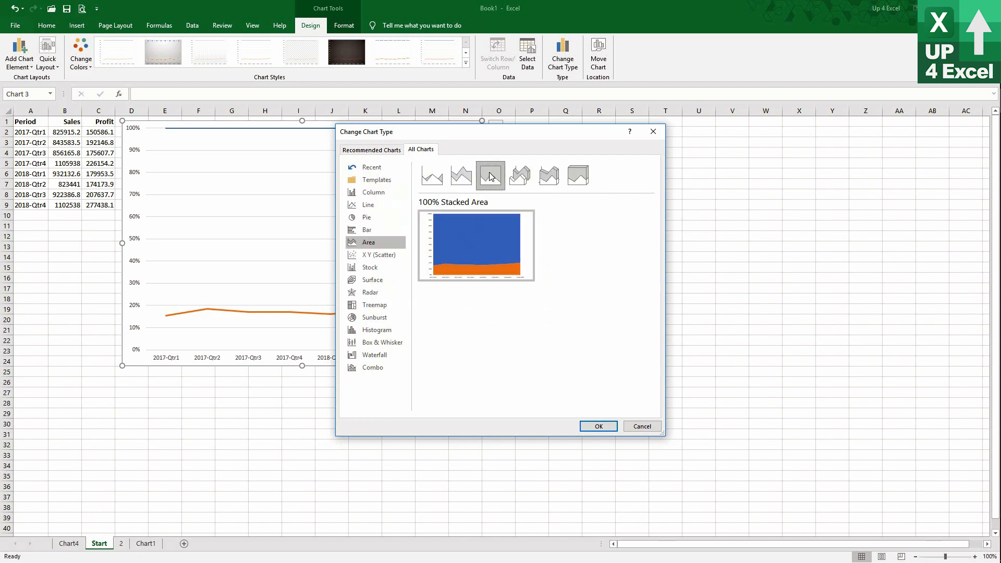
{"action": "left_click", "coordinate": [378, 256]}
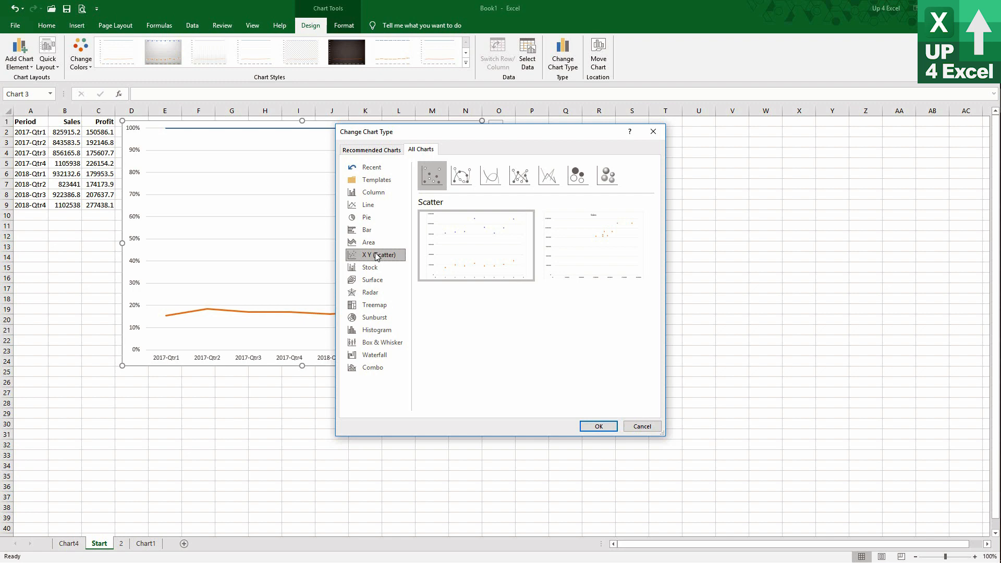
{"action": "mouse_move", "coordinate": [607, 262]}
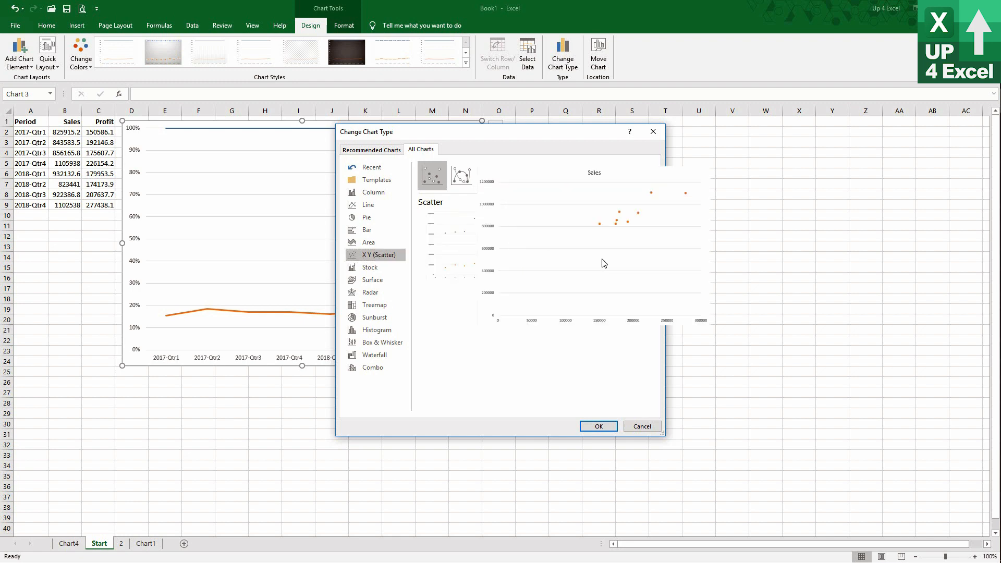
{"action": "left_click", "coordinate": [598, 426]}
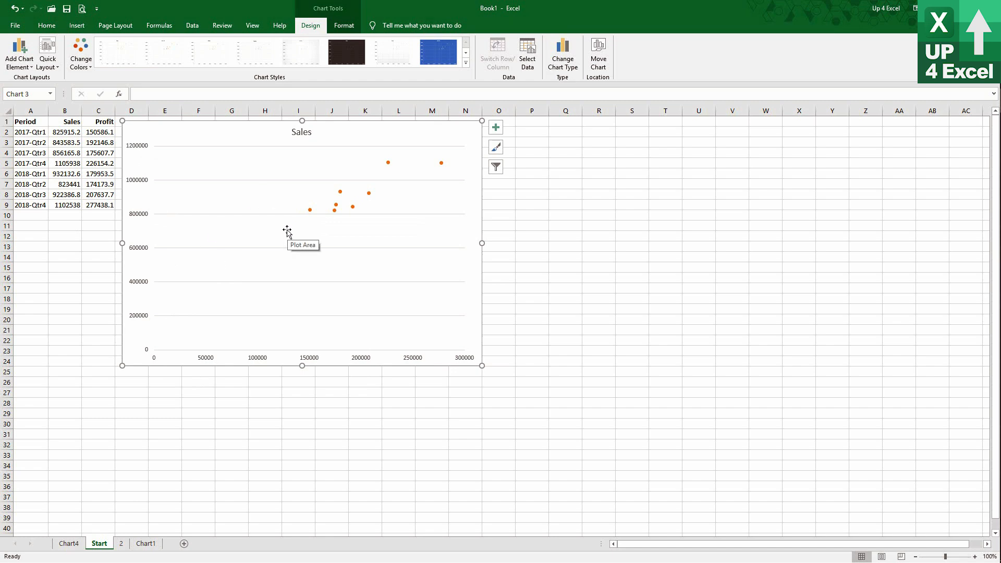
{"action": "left_click", "coordinate": [368, 194]}
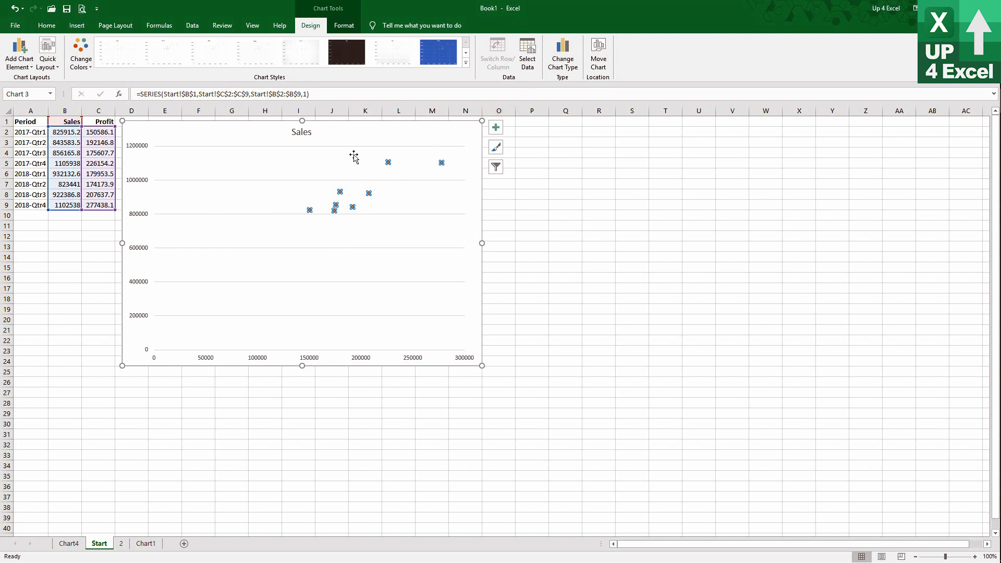
{"action": "left_click", "coordinate": [449, 139]}
Preview the smooth-line, straight-line, Bubble and 3-D Bubble variants of the X Y (Scatter) type for the chart.
{"action": "left_click", "coordinate": [557, 70]}
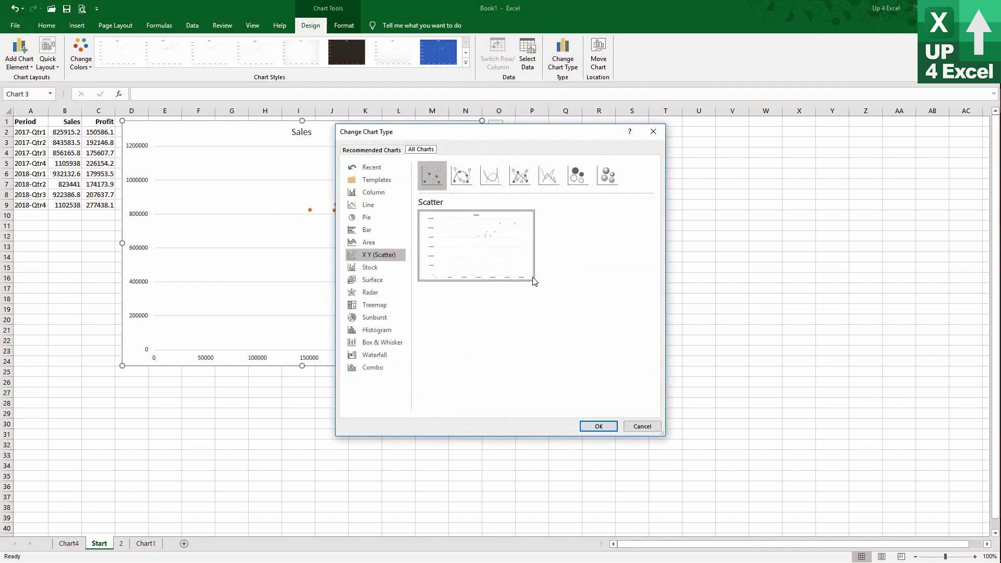
{"action": "left_click", "coordinate": [464, 181]}
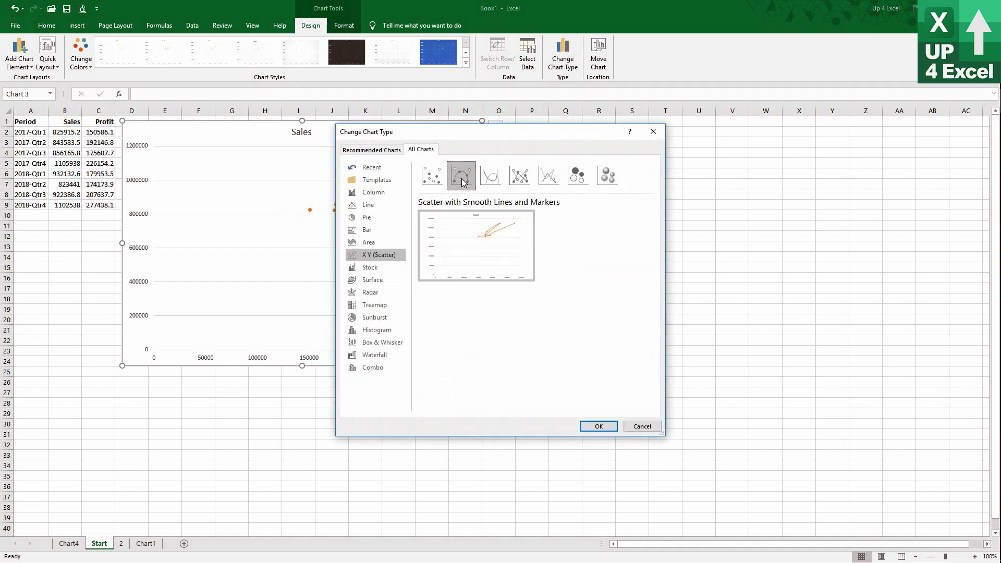
{"action": "left_click", "coordinate": [494, 178]}
{"action": "left_click", "coordinate": [521, 177]}
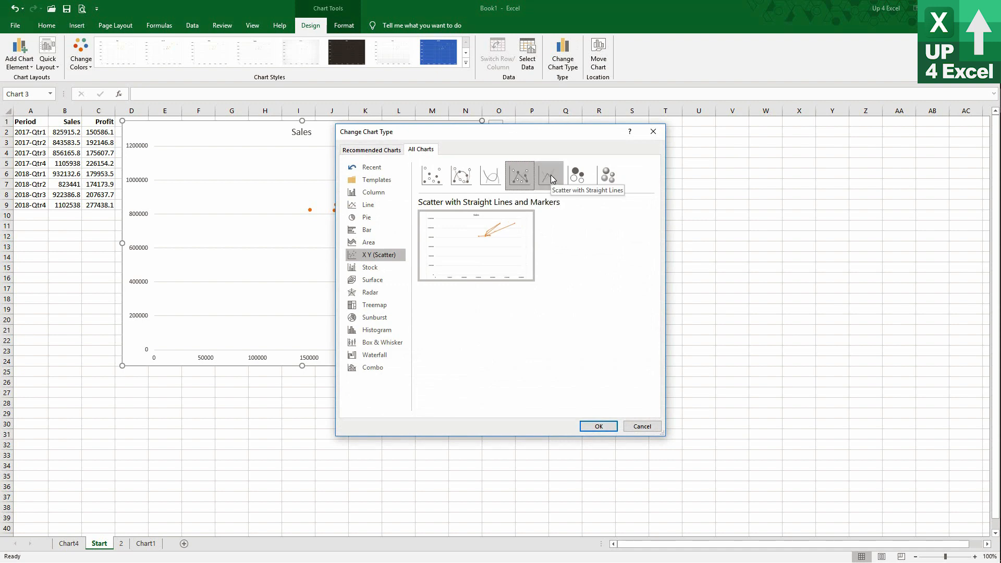
{"action": "left_click", "coordinate": [551, 176]}
{"action": "left_click", "coordinate": [577, 178]}
{"action": "left_click", "coordinate": [609, 178]}
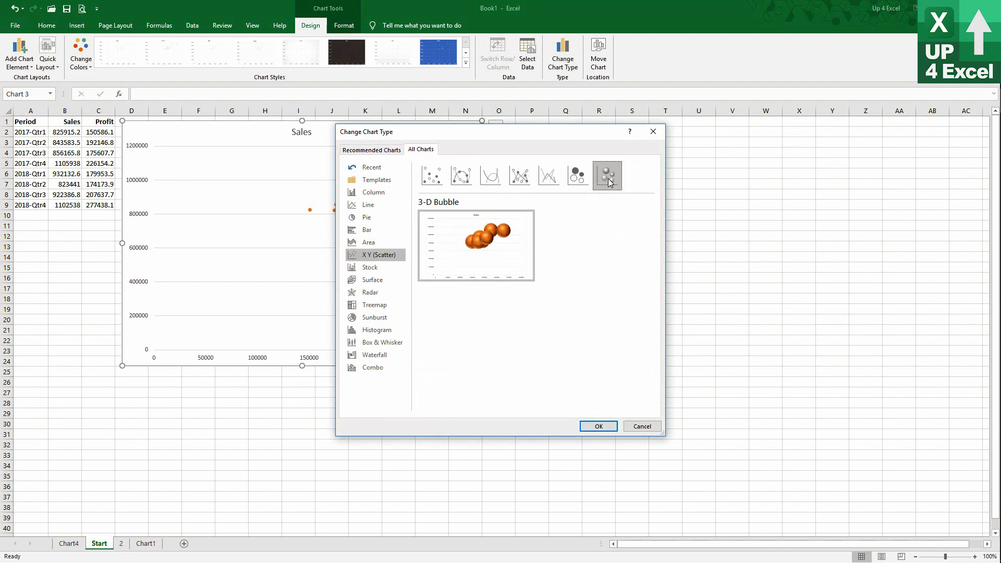
{"action": "left_click", "coordinate": [432, 174]}
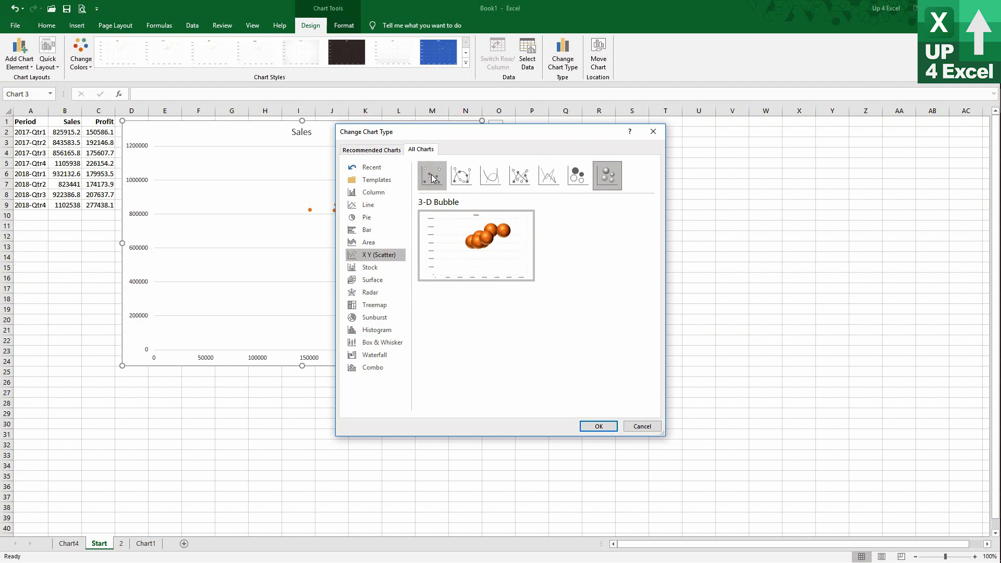
Look at the Stock, Surface and Radar type choices for the chart.
{"action": "left_click", "coordinate": [380, 267]}
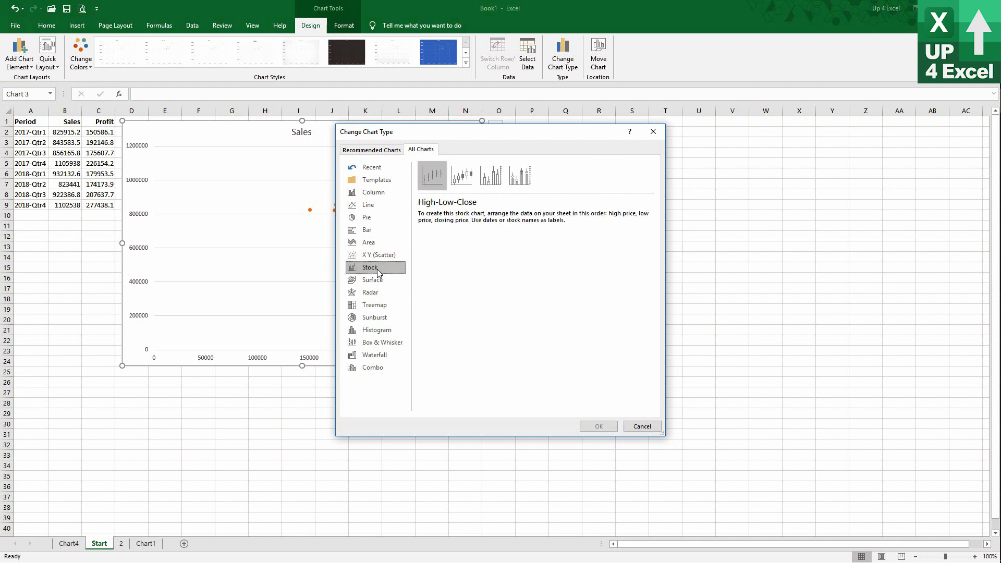
{"action": "left_click", "coordinate": [381, 282]}
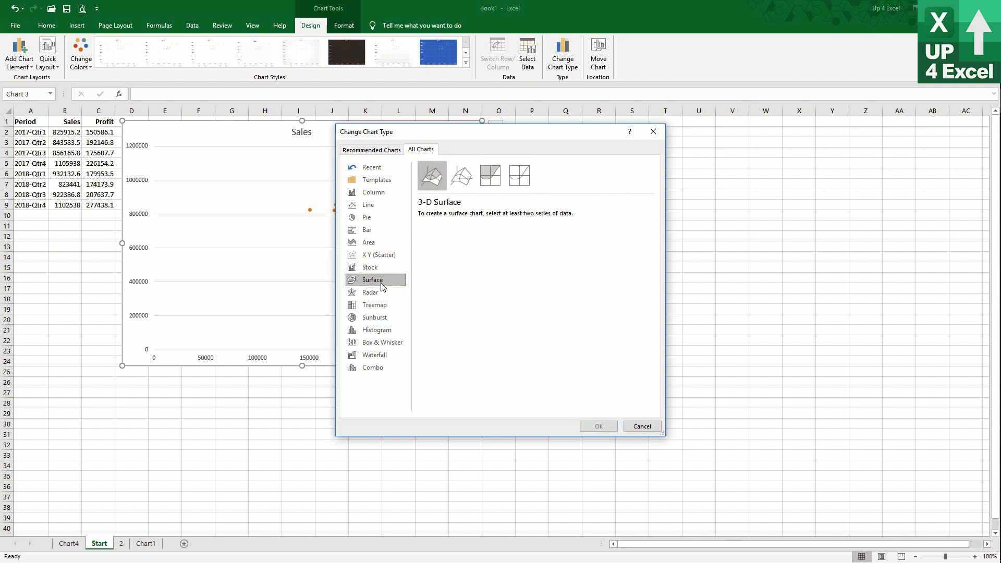
{"action": "left_click", "coordinate": [379, 293]}
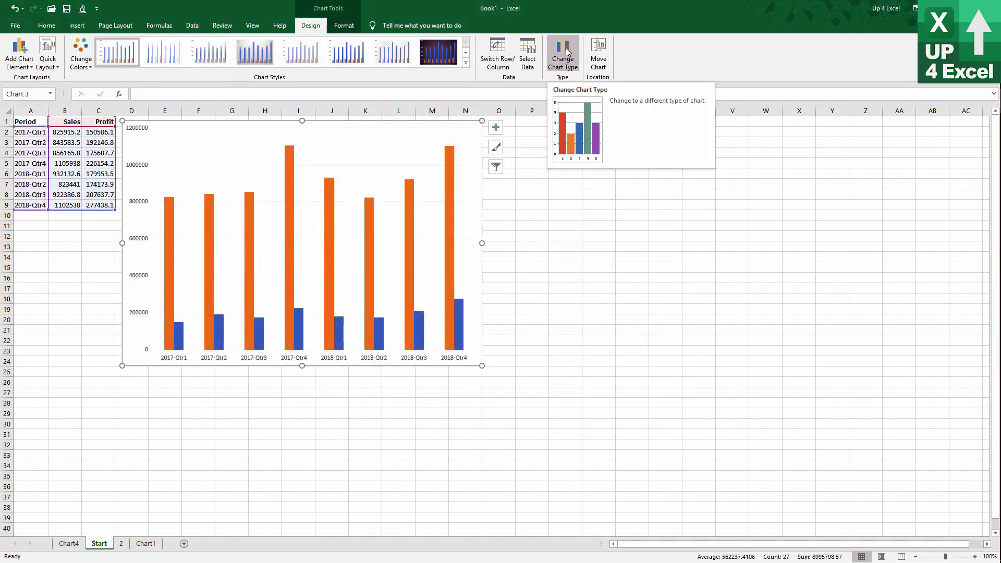
Choose the Clustered Column - Line combo for the column chart and review the Sales and Profit series' type settings.
{"action": "left_click", "coordinate": [568, 50]}
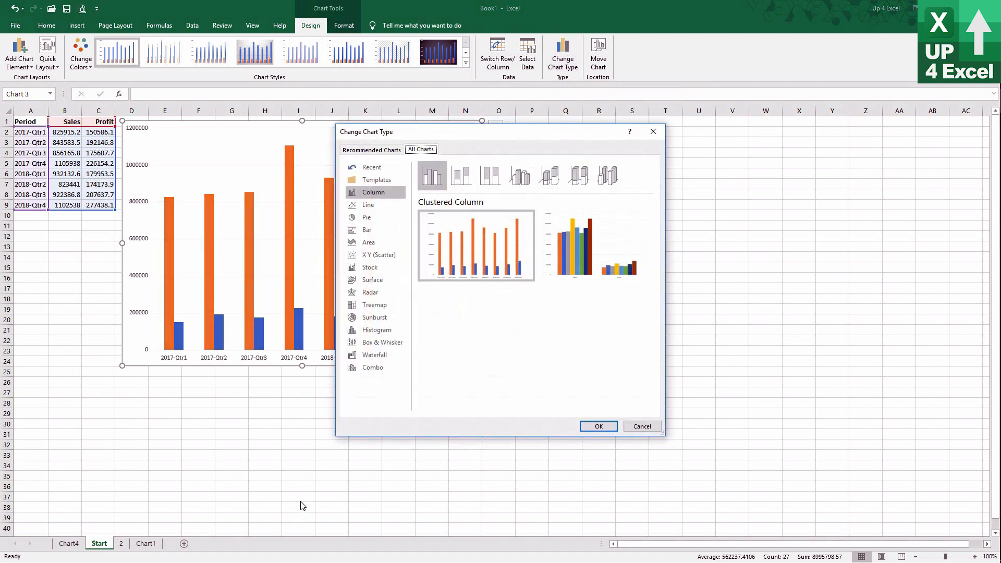
{"action": "left_click", "coordinate": [369, 371]}
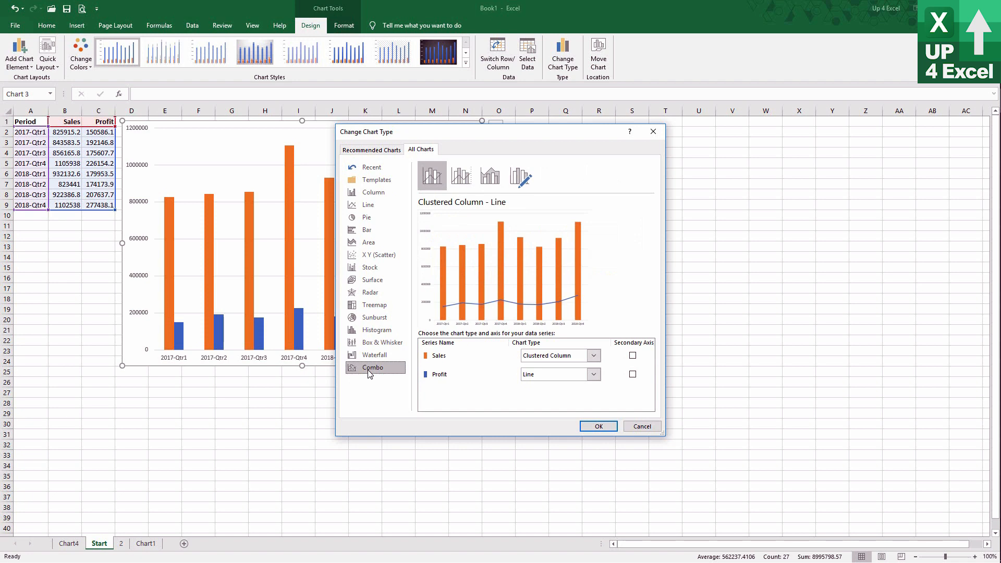
{"action": "left_click", "coordinate": [453, 359]}
{"action": "left_click", "coordinate": [452, 375]}
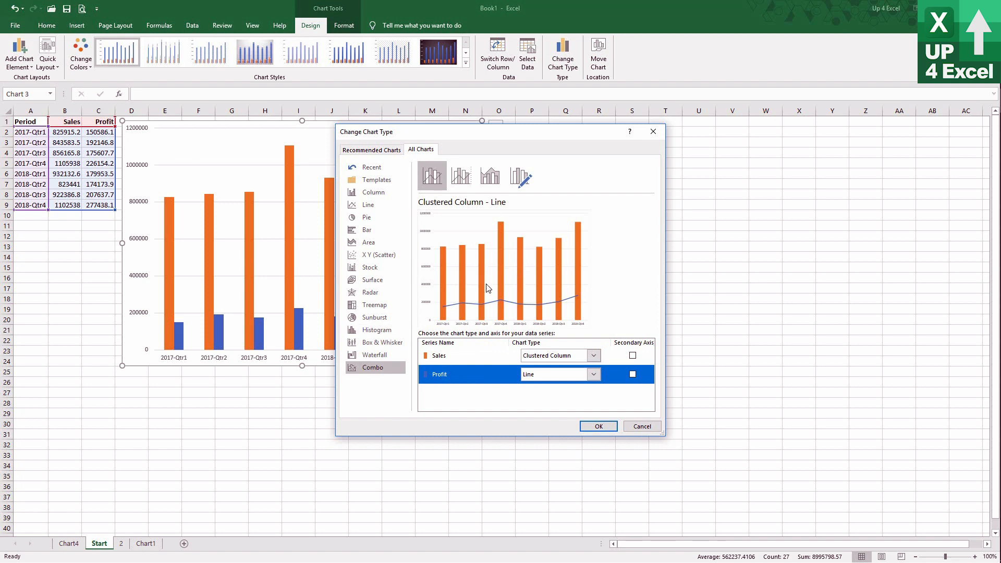
{"action": "left_click", "coordinate": [461, 364]}
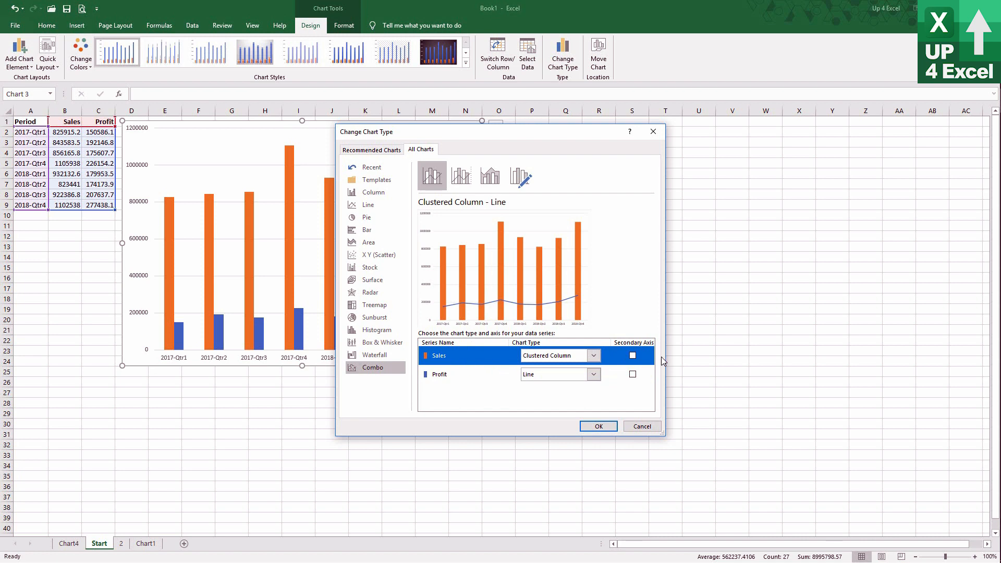
{"action": "left_click", "coordinate": [442, 375]}
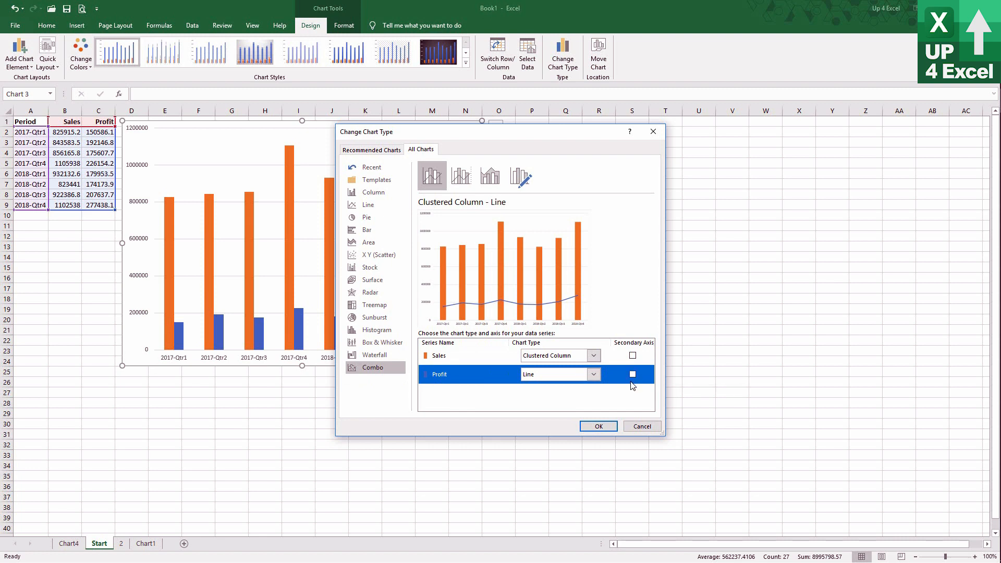
Try Stacked Line with Markers and Clustered Bar as the Profit series' type in the combo chart.
{"action": "left_click", "coordinate": [594, 375]}
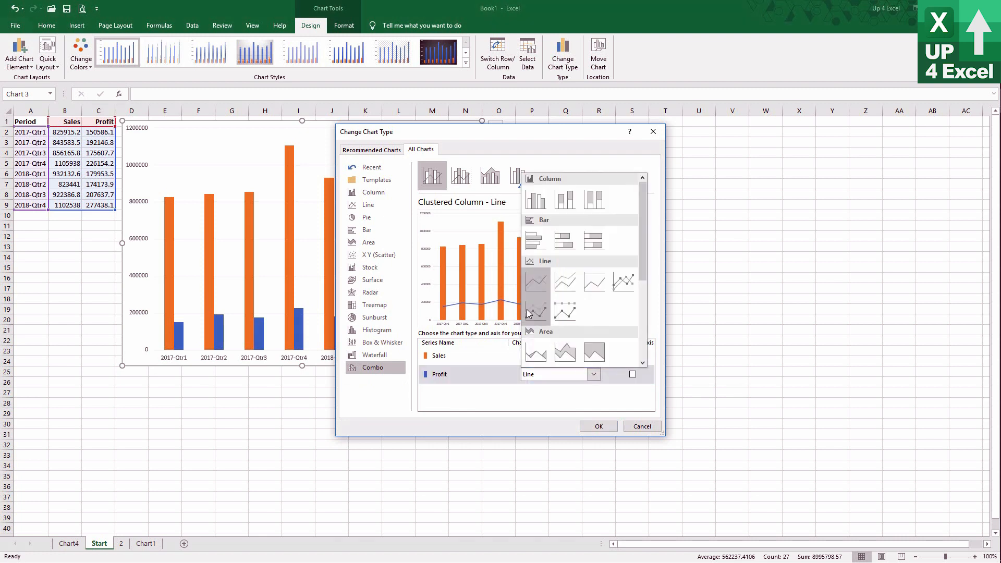
{"action": "left_click", "coordinate": [543, 317]}
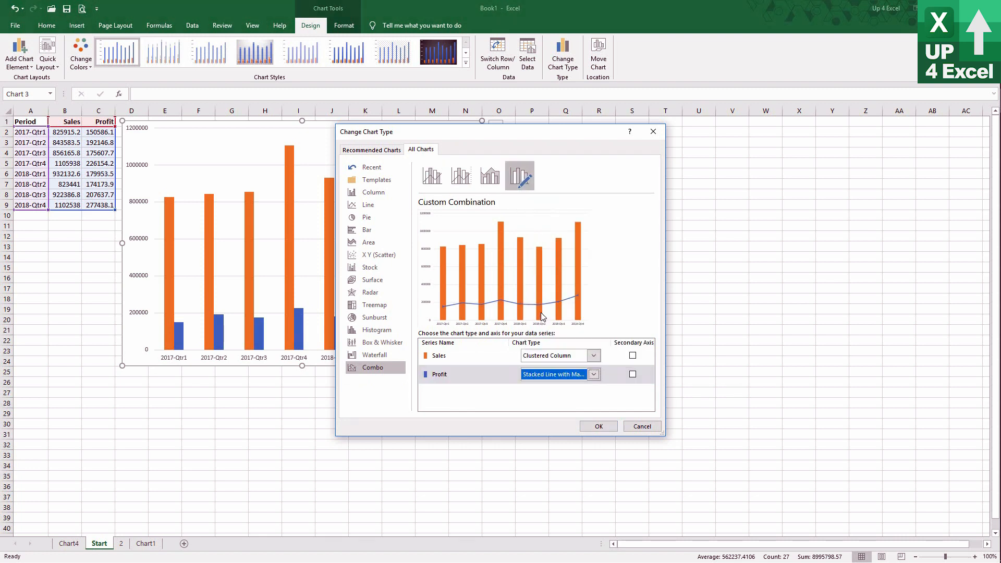
{"action": "left_click", "coordinate": [594, 374]}
{"action": "left_click", "coordinate": [534, 242]}
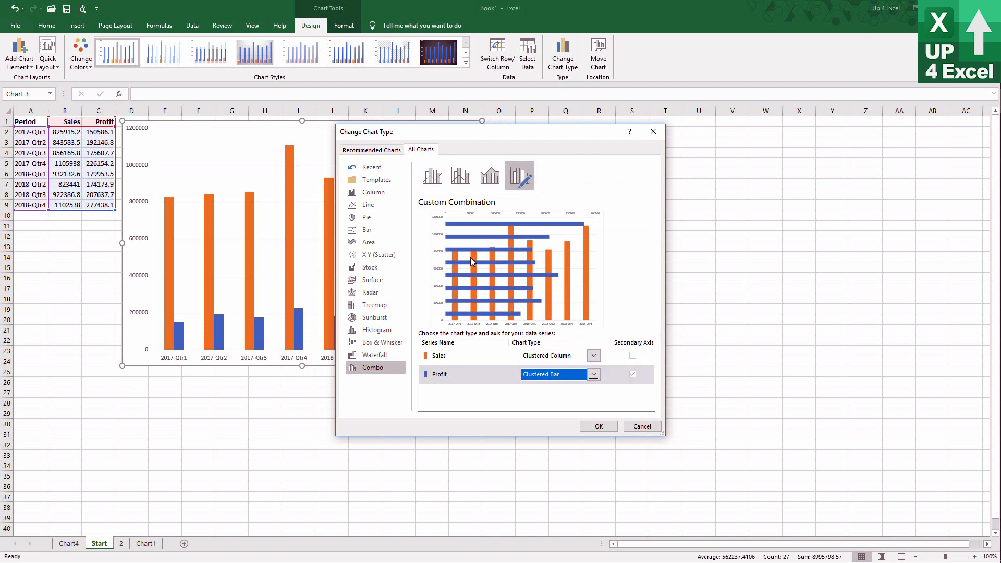
Set the Profit series to Line with Markers without a secondary axis and apply the combo chart.
{"action": "left_click", "coordinate": [595, 374]}
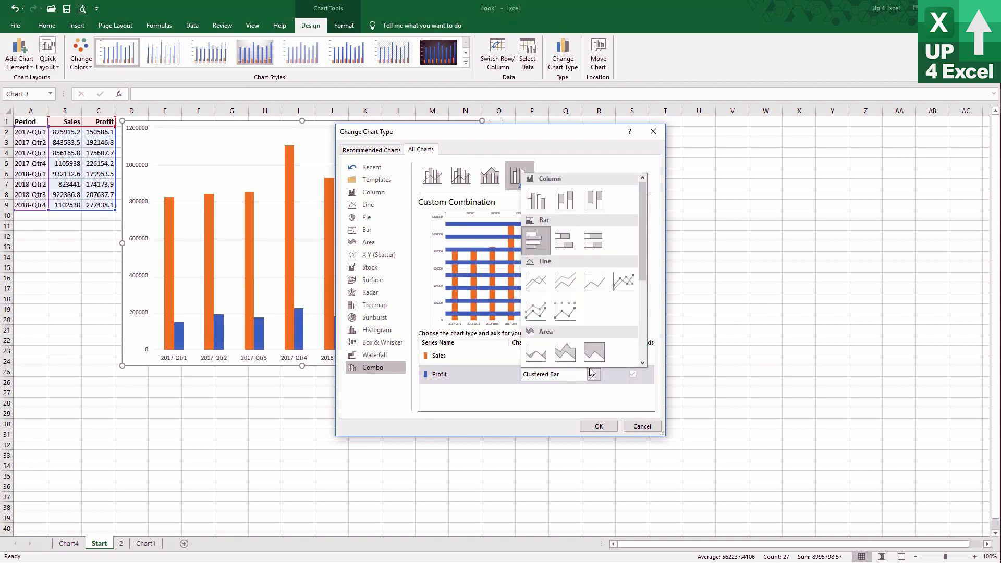
{"action": "left_click", "coordinate": [624, 288]}
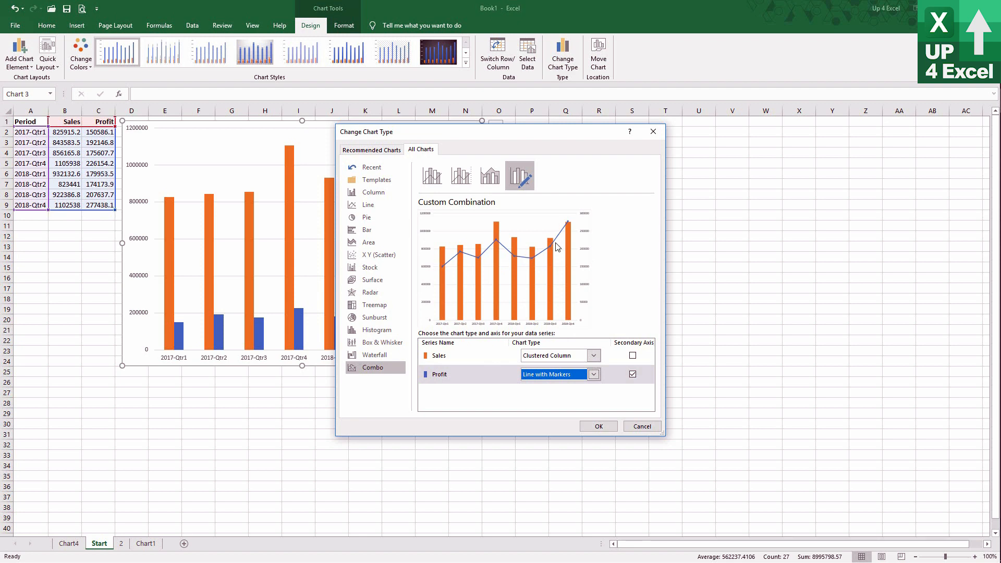
{"action": "left_click", "coordinate": [632, 374]}
{"action": "left_click", "coordinate": [632, 374]}
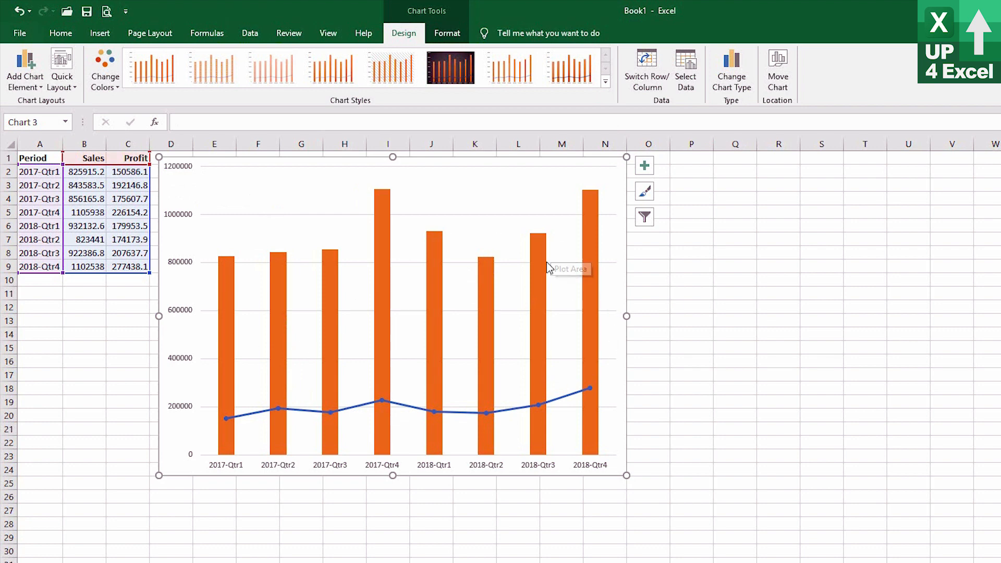
Examine which chart elements can be added to the combo chart, in both available element lists.
{"action": "left_click", "coordinate": [32, 91]}
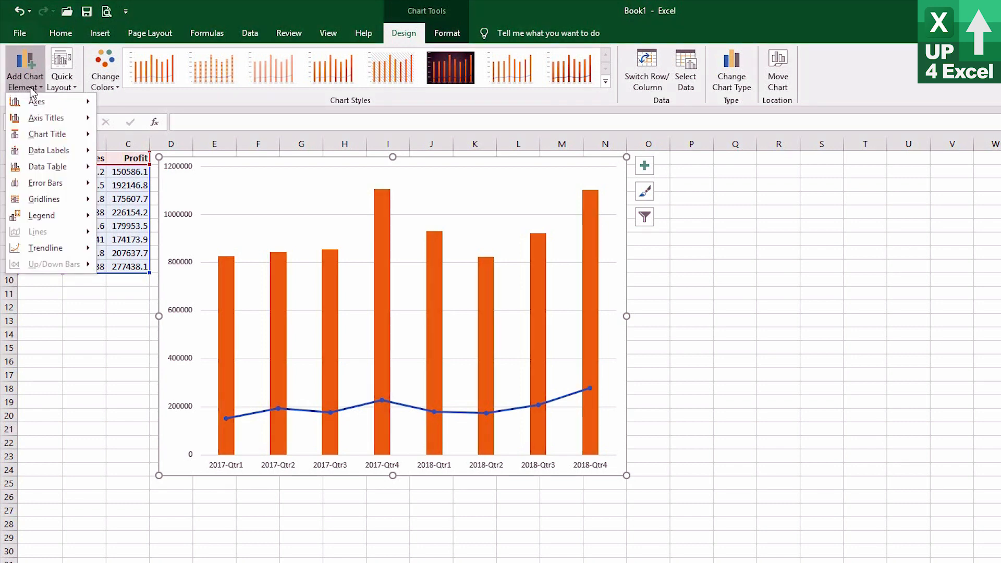
{"action": "left_click", "coordinate": [23, 68]}
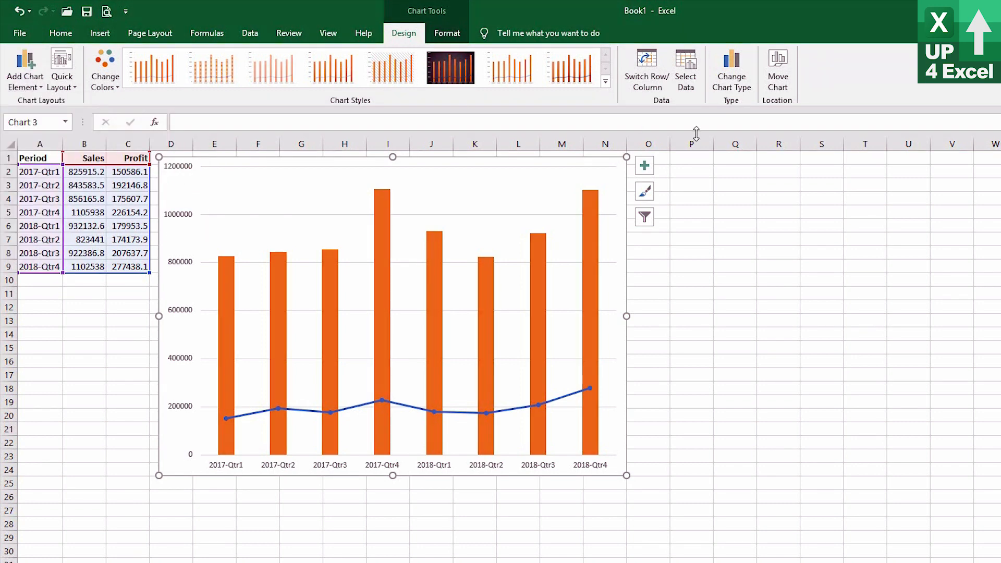
{"action": "left_click", "coordinate": [645, 168]}
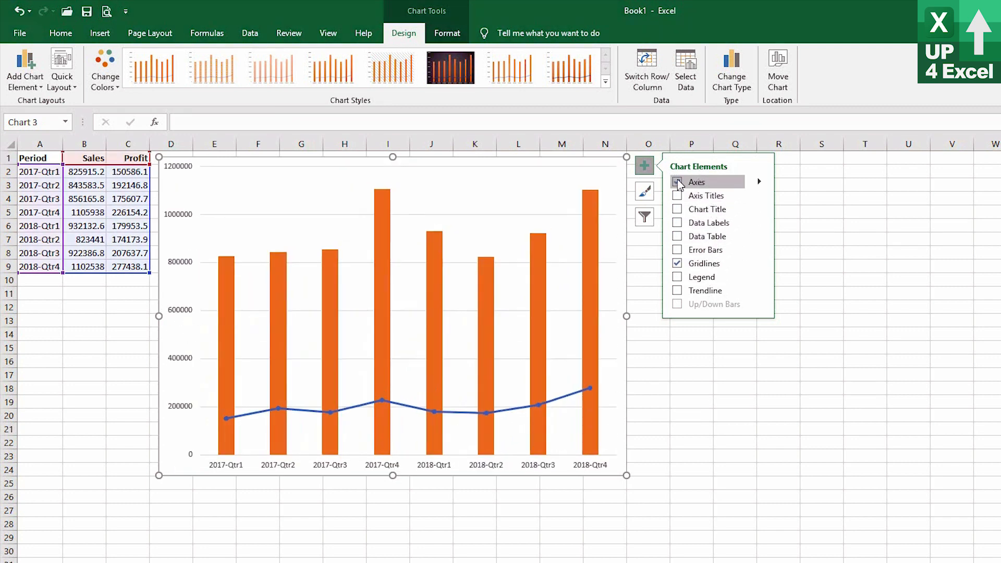
{"action": "left_click", "coordinate": [644, 166]}
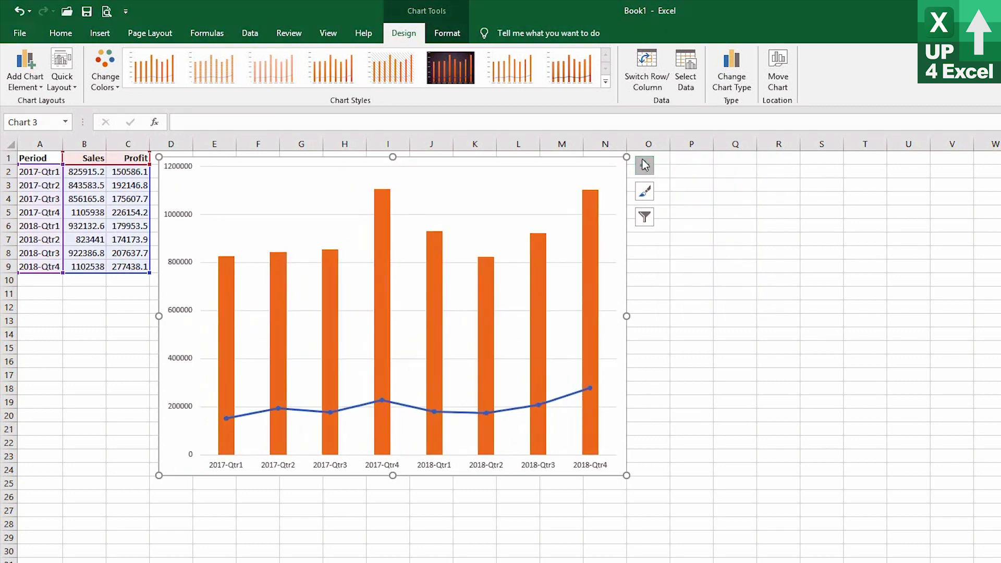
Preview the primary axis display choices for the combo chart and open the additional axis options.
{"action": "left_click", "coordinate": [25, 69]}
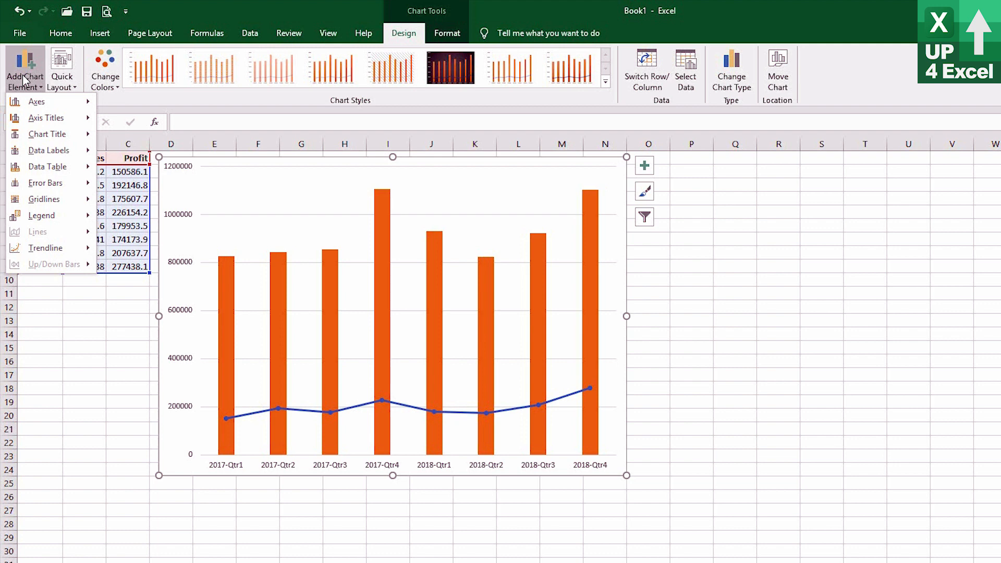
{"action": "mouse_move", "coordinate": [37, 108]}
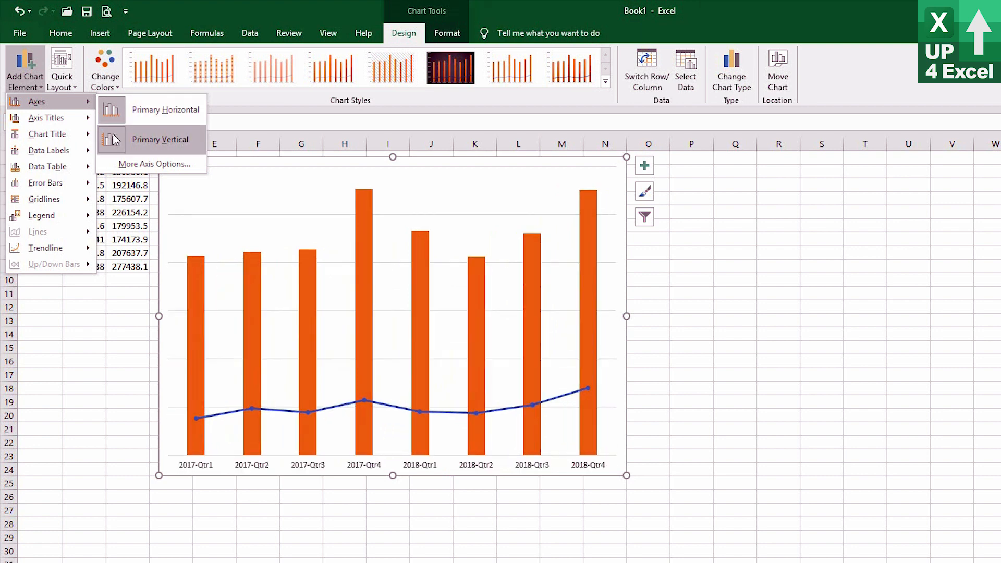
{"action": "left_click", "coordinate": [118, 165]}
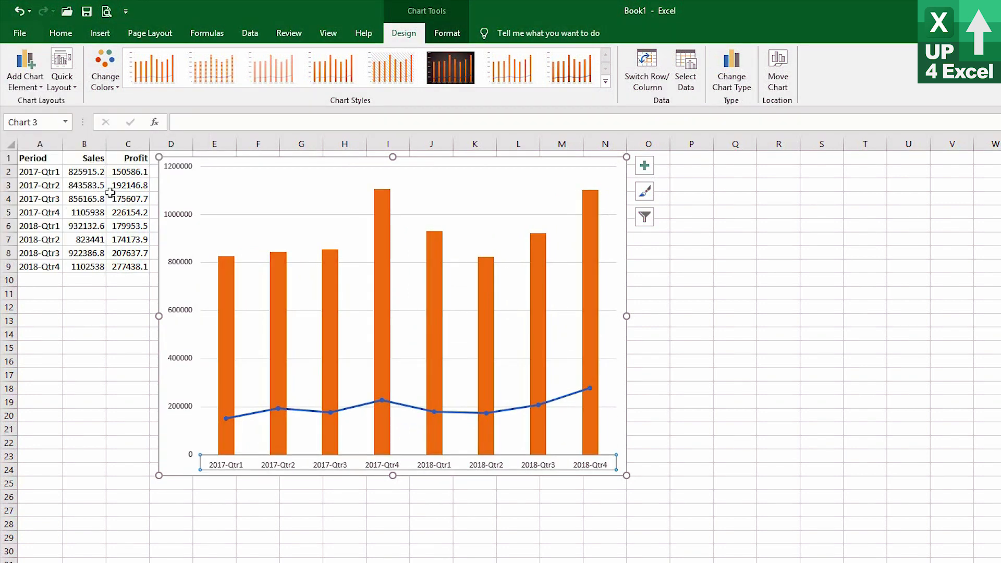
Add a primary horizontal axis title to the combo chart reading "Year and Quarter".
{"action": "left_click", "coordinate": [17, 89]}
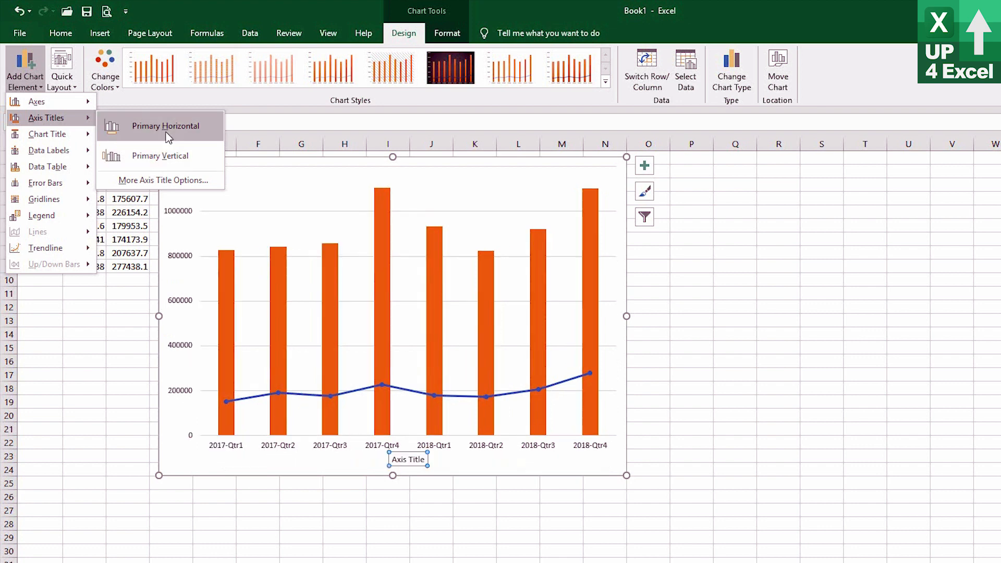
{"action": "left_click", "coordinate": [166, 131]}
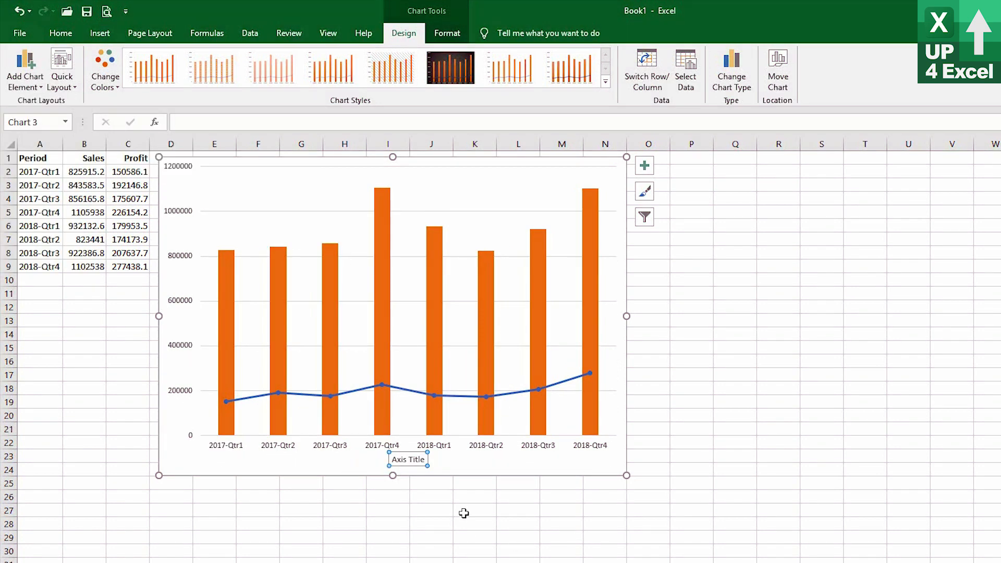
{"action": "left_click", "coordinate": [410, 459]}
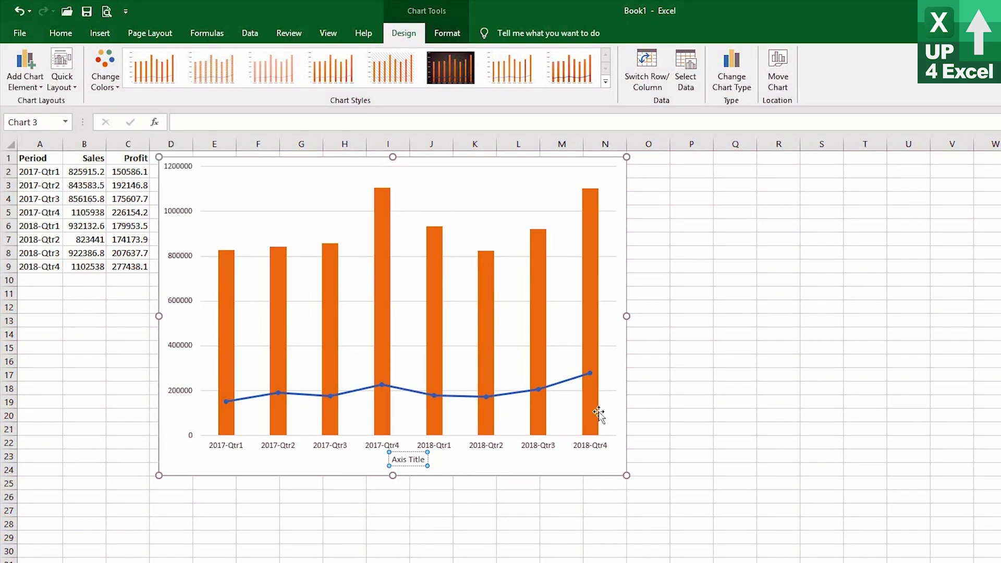
{"action": "key", "text": "ctrl+Left"}
{"action": "key", "text": "ctrl+shift+Right"}
{"action": "key", "text": "ctrl+shift+Right"}
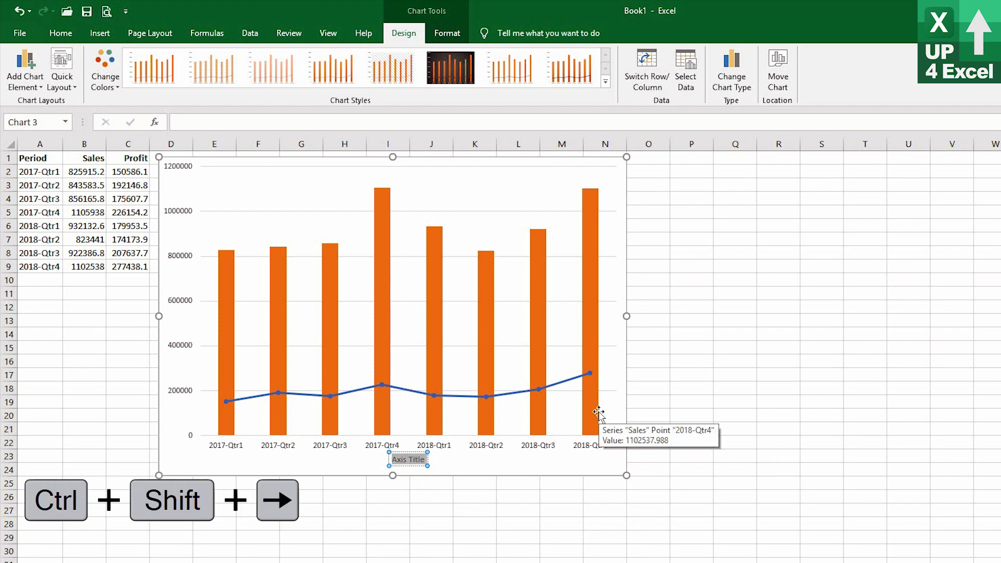
{"action": "type", "text": "Yea"}
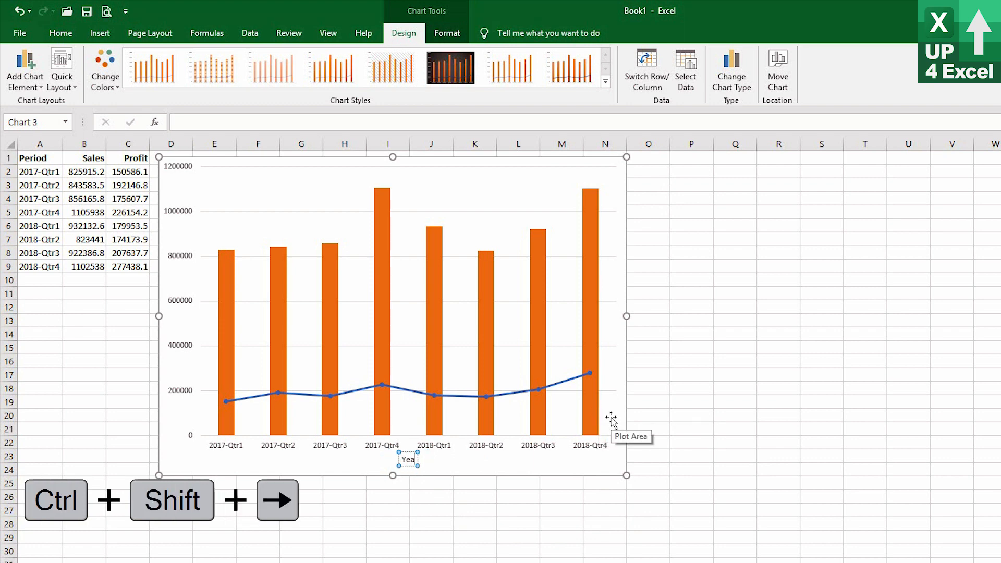
{"action": "type", "text": "r and Q"}
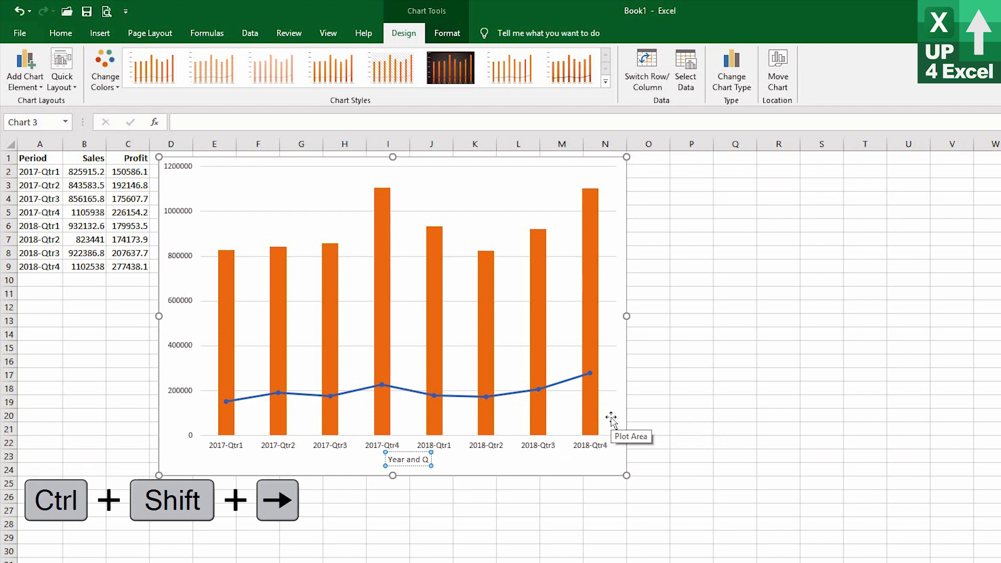
{"action": "type", "text": "uarter"}
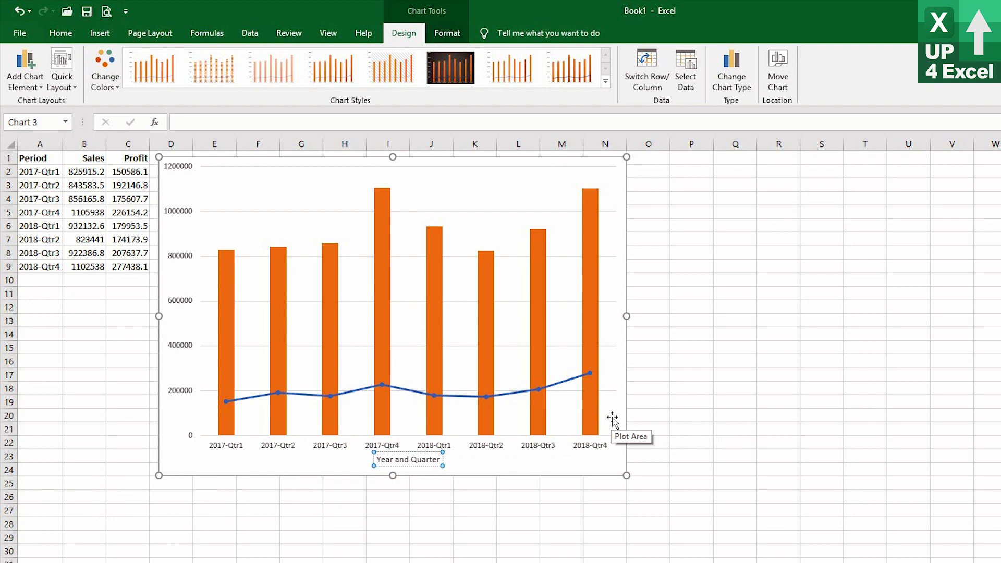
Format the horizontal axis title as bold 14 pt text and move it slightly left to centre it under the chart.
{"action": "left_click", "coordinate": [419, 463]}
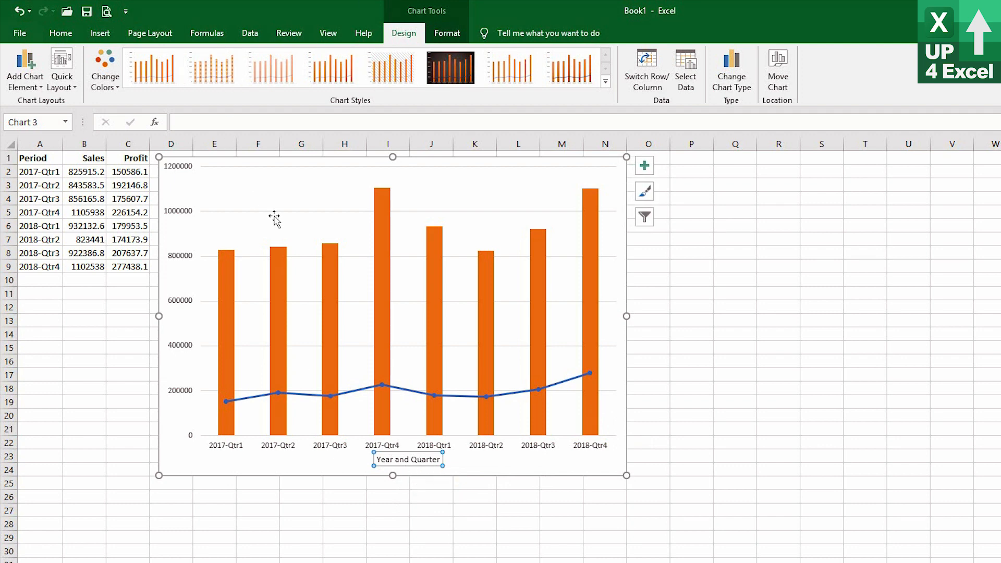
{"action": "left_click", "coordinate": [58, 37]}
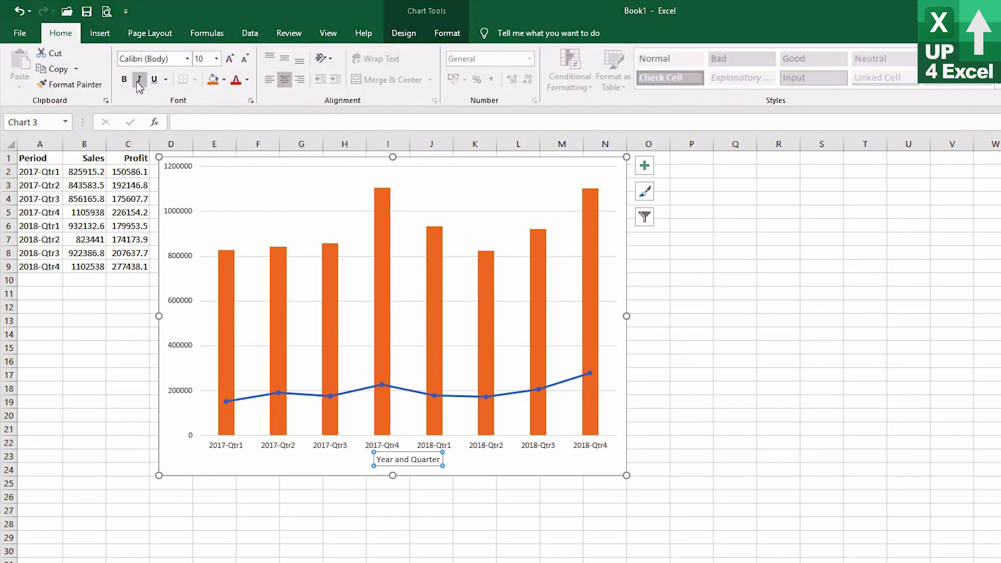
{"action": "left_click", "coordinate": [125, 80]}
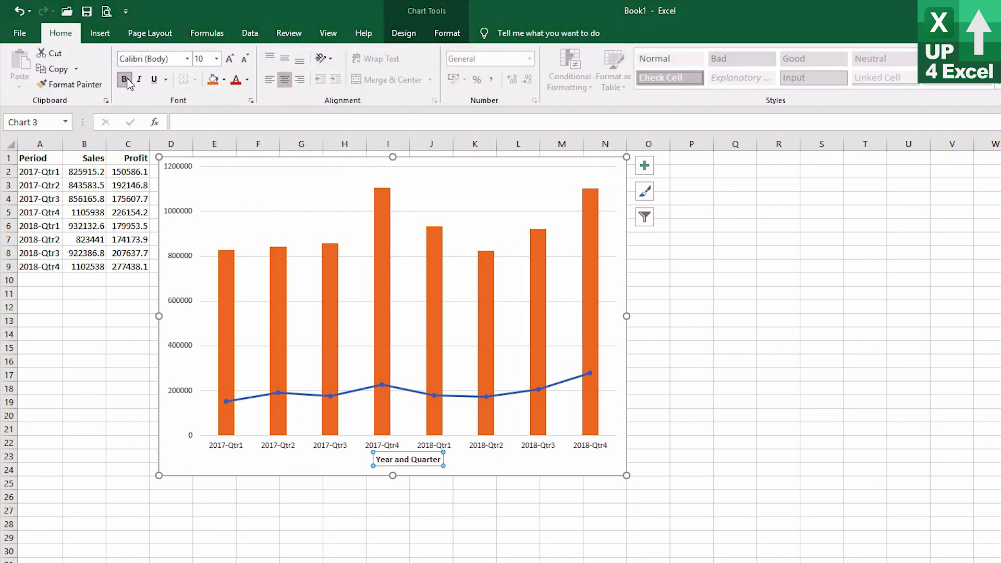
{"action": "left_click", "coordinate": [230, 59]}
{"action": "left_click", "coordinate": [231, 59]}
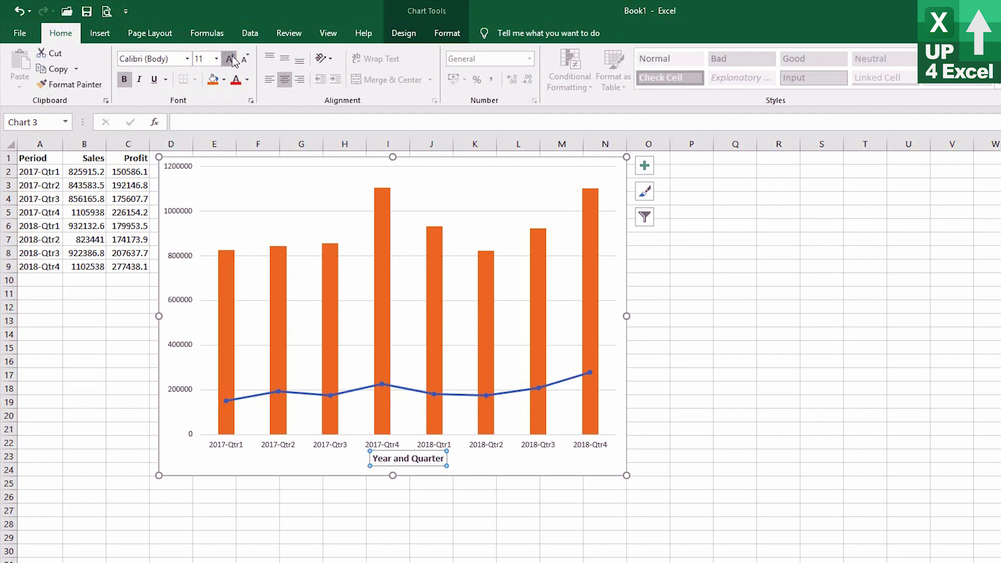
{"action": "left_click", "coordinate": [231, 59]}
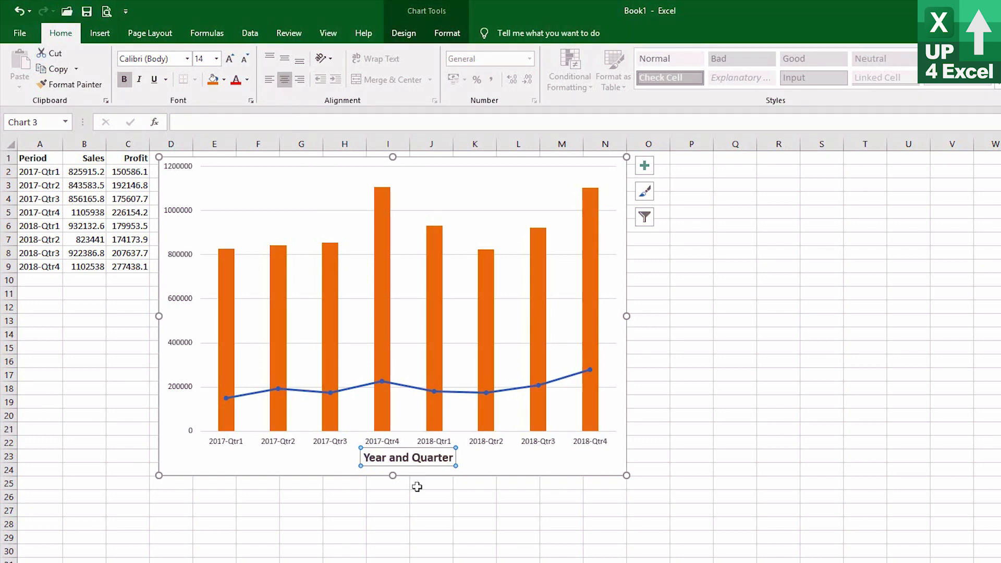
{"action": "left_click_drag", "start_coordinate": [416, 466], "coordinate": [396, 468]}
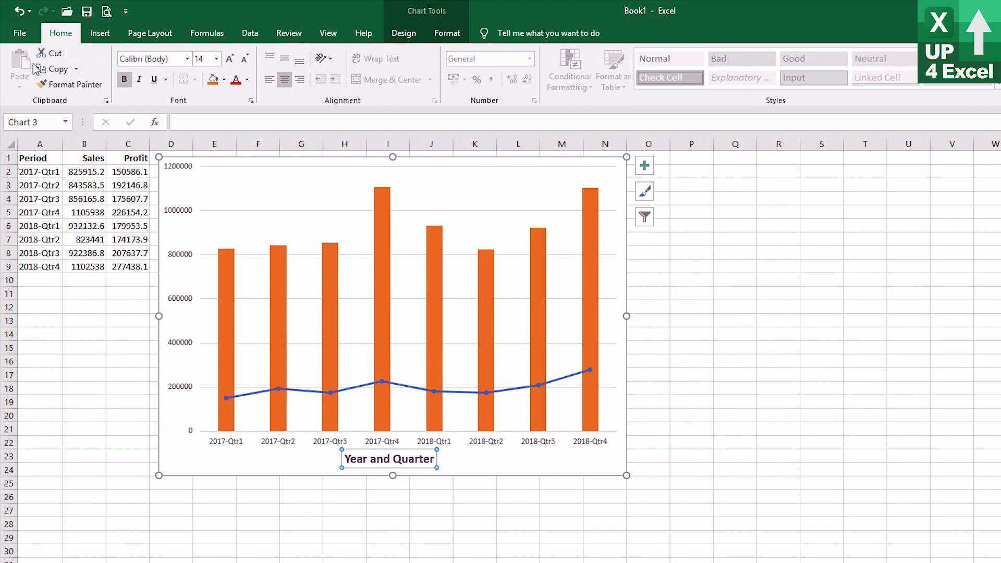
Add a chart title above the chart reading "Sales and Profit".
{"action": "left_click", "coordinate": [403, 33]}
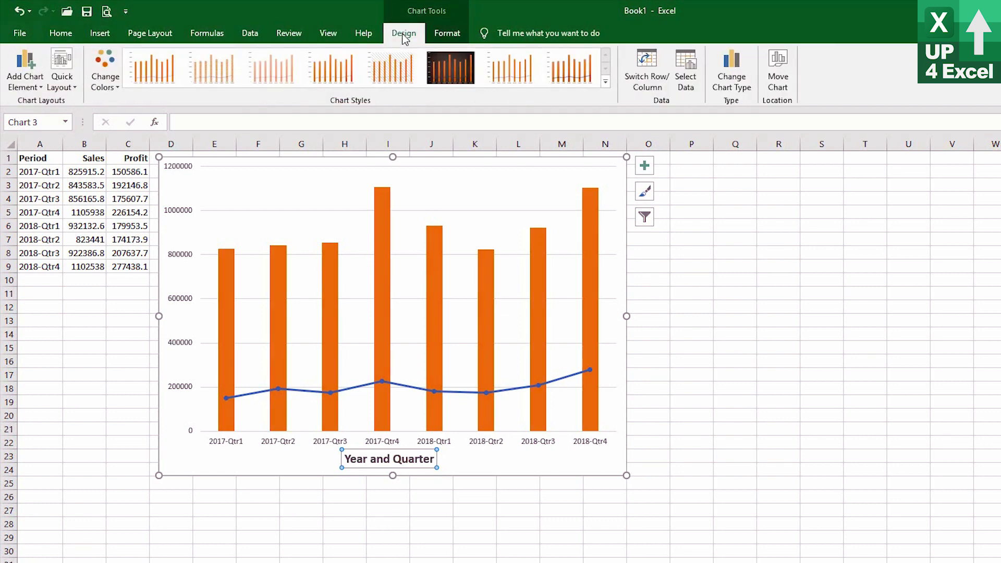
{"action": "left_click", "coordinate": [27, 83]}
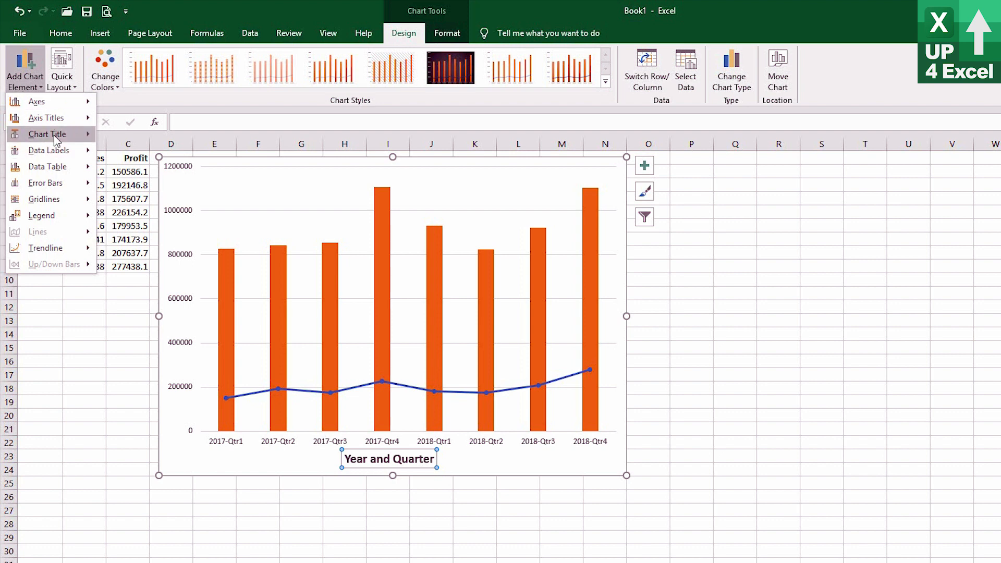
{"action": "mouse_move", "coordinate": [52, 139]}
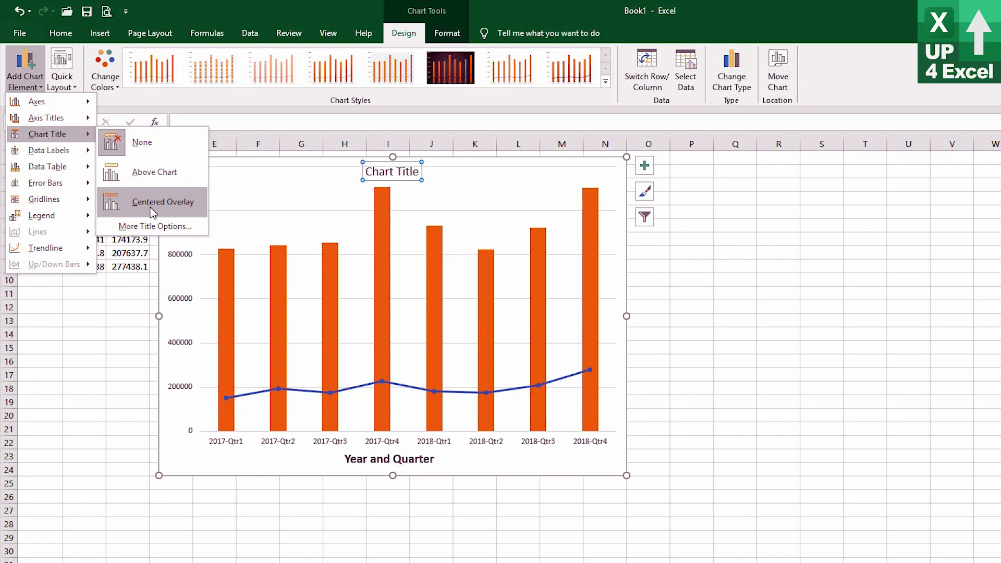
{"action": "left_click", "coordinate": [157, 173]}
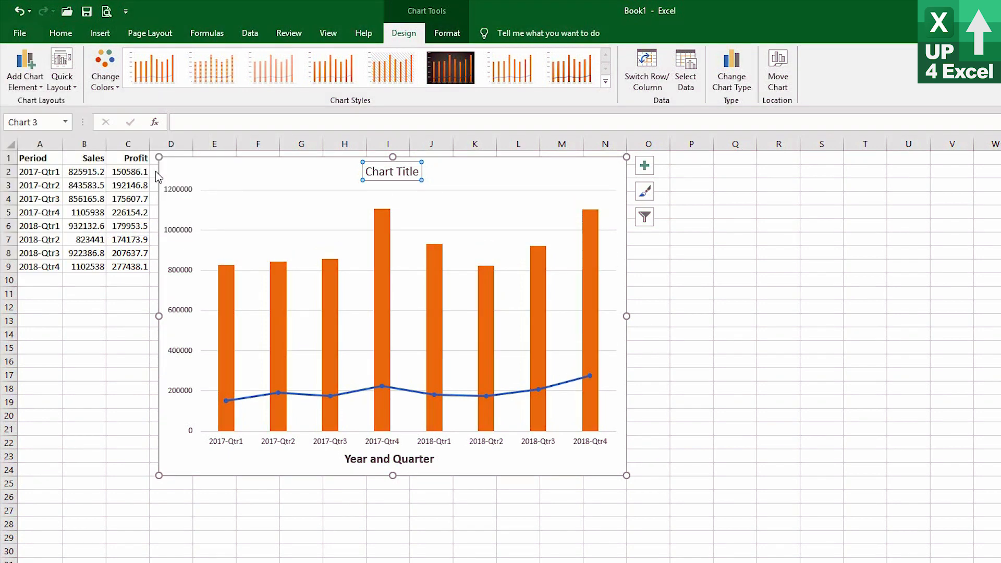
{"action": "left_click", "coordinate": [396, 171]}
{"action": "key", "text": "ctrl+Left"}
{"action": "key", "text": "ctrl+shift+Right"}
{"action": "key", "text": "ctrl+shift+Right"}
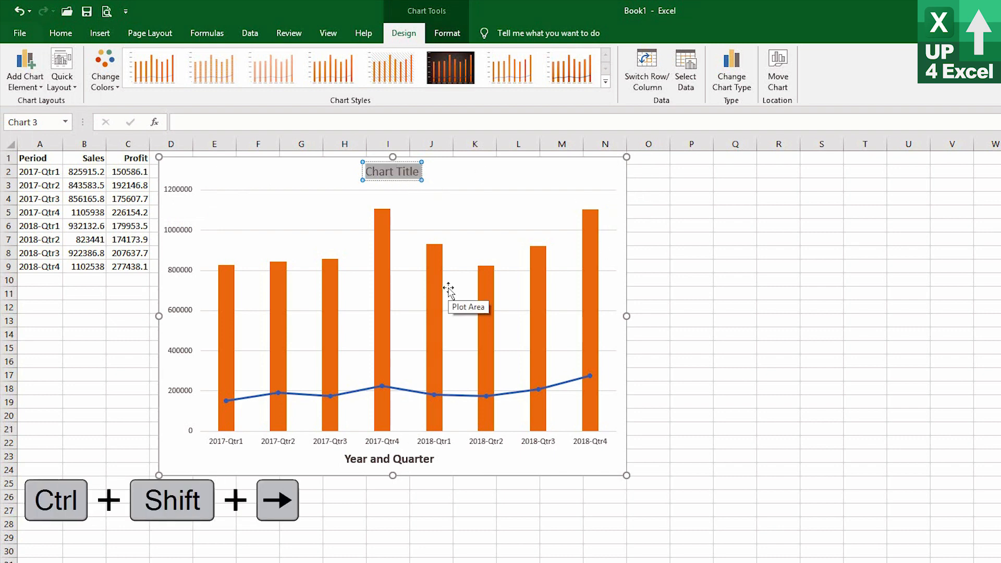
{"action": "type", "text": "Sales and"}
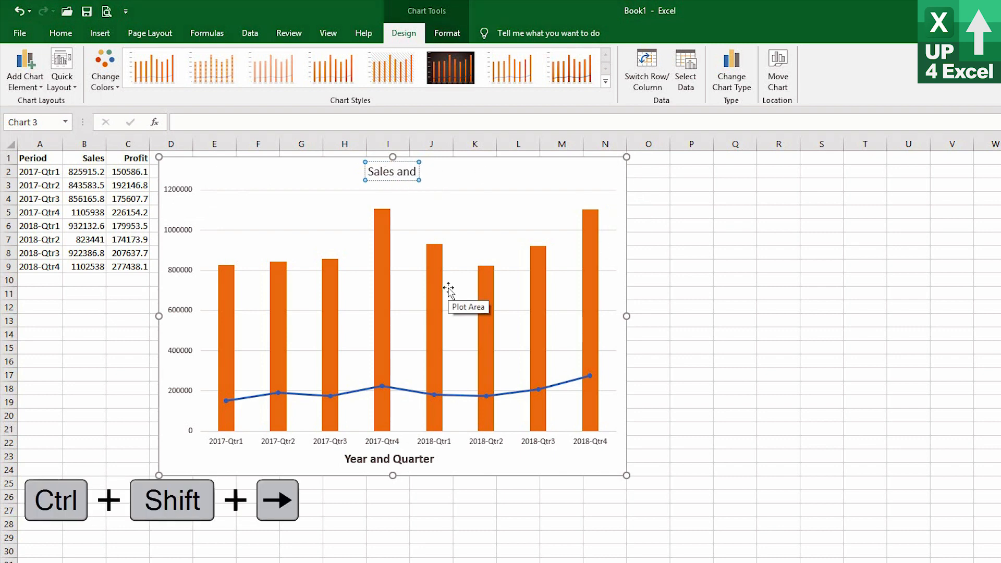
{"action": "type", "text": " Profit"}
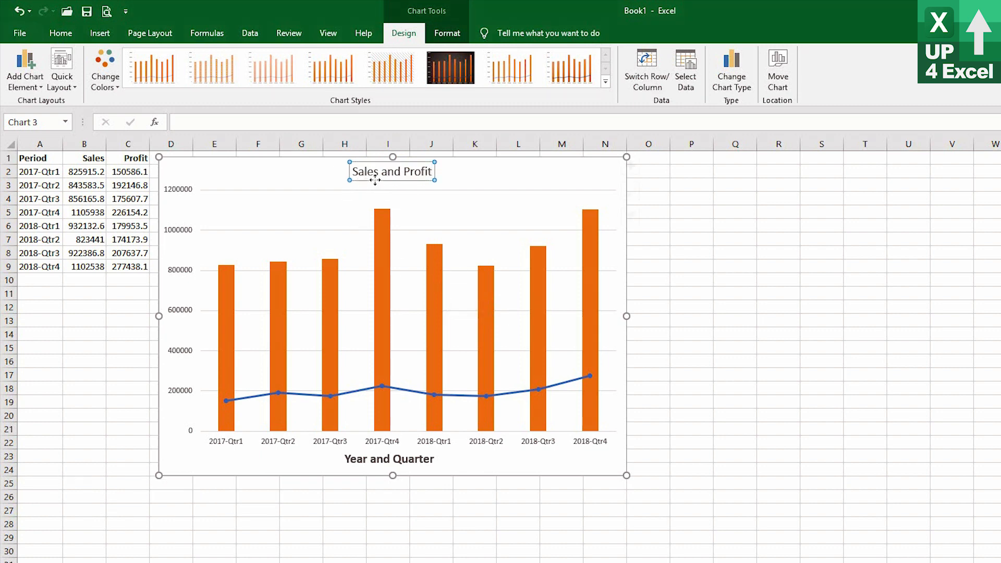
Format the chart title as bold 20 pt text.
{"action": "left_click", "coordinate": [359, 181]}
{"action": "left_click", "coordinate": [59, 37]}
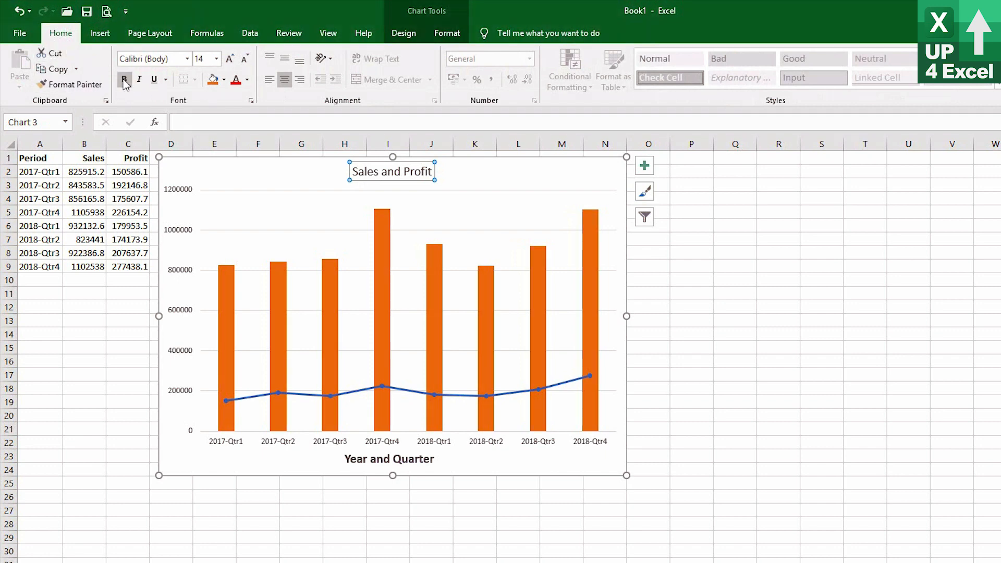
{"action": "left_click", "coordinate": [124, 81]}
{"action": "left_click", "coordinate": [230, 59]}
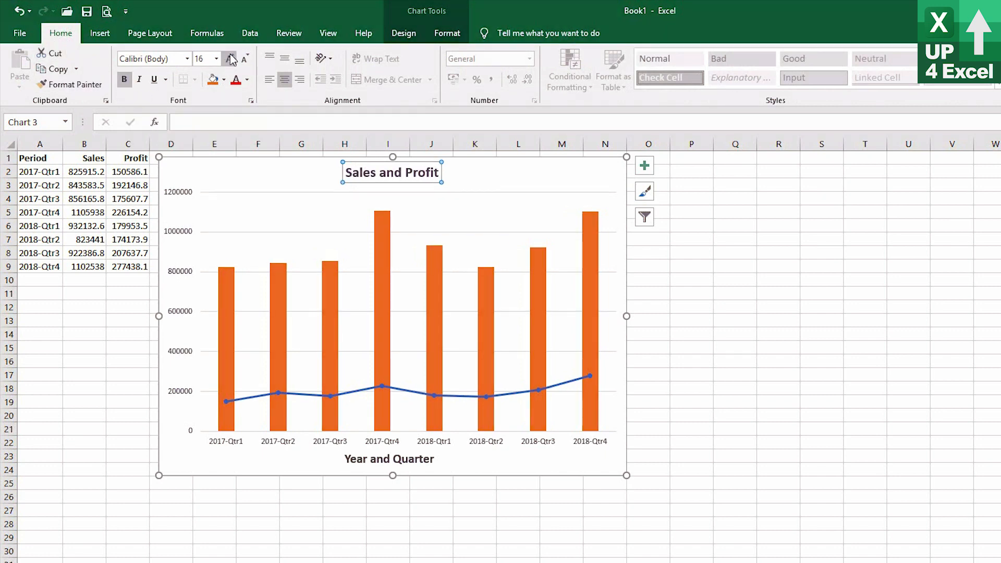
{"action": "left_click", "coordinate": [230, 59]}
{"action": "left_click", "coordinate": [231, 59]}
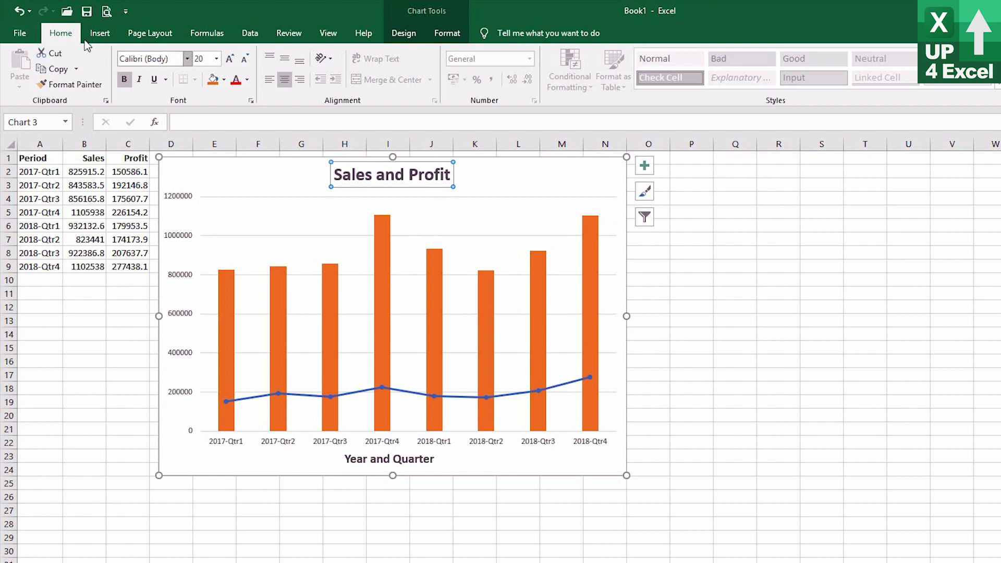
Add a legend at the top of the chart and select it.
{"action": "left_click", "coordinate": [408, 38]}
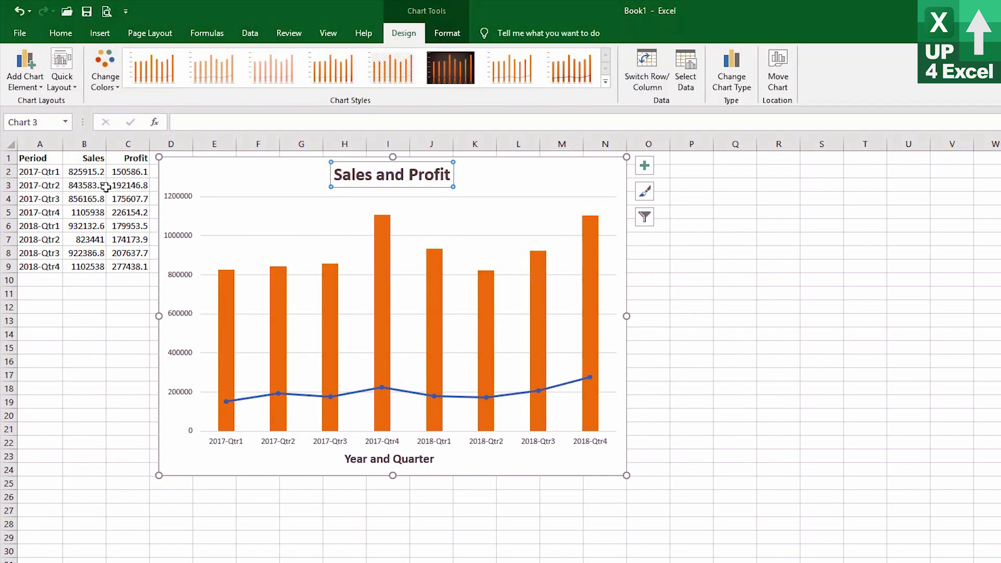
{"action": "left_click", "coordinate": [30, 81]}
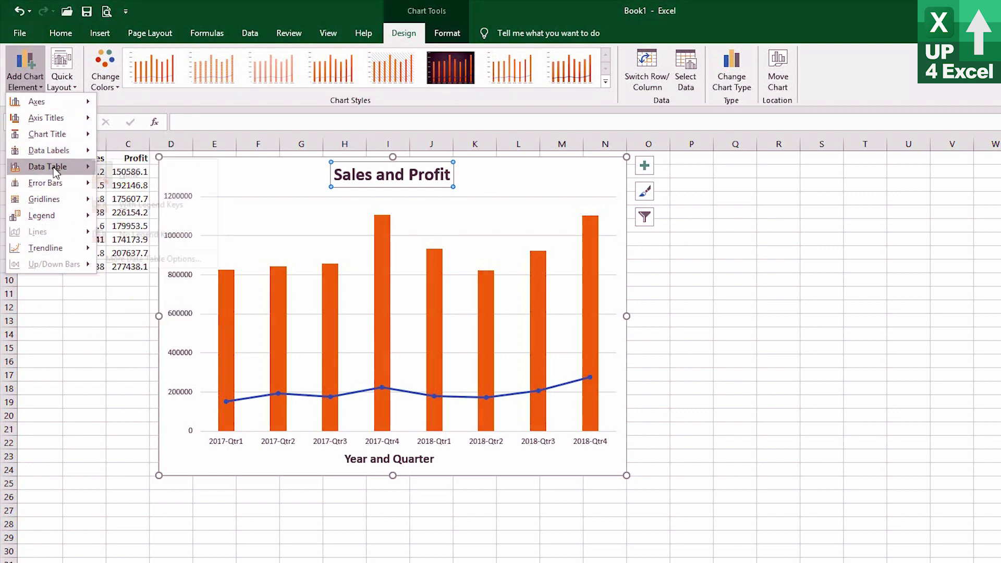
{"action": "mouse_move", "coordinate": [56, 171]}
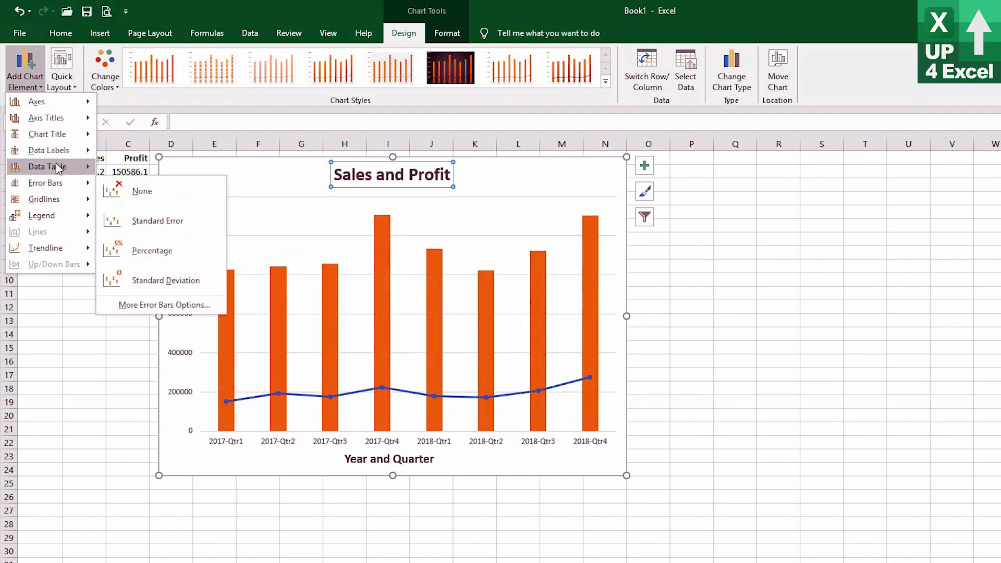
{"action": "mouse_move", "coordinate": [47, 215]}
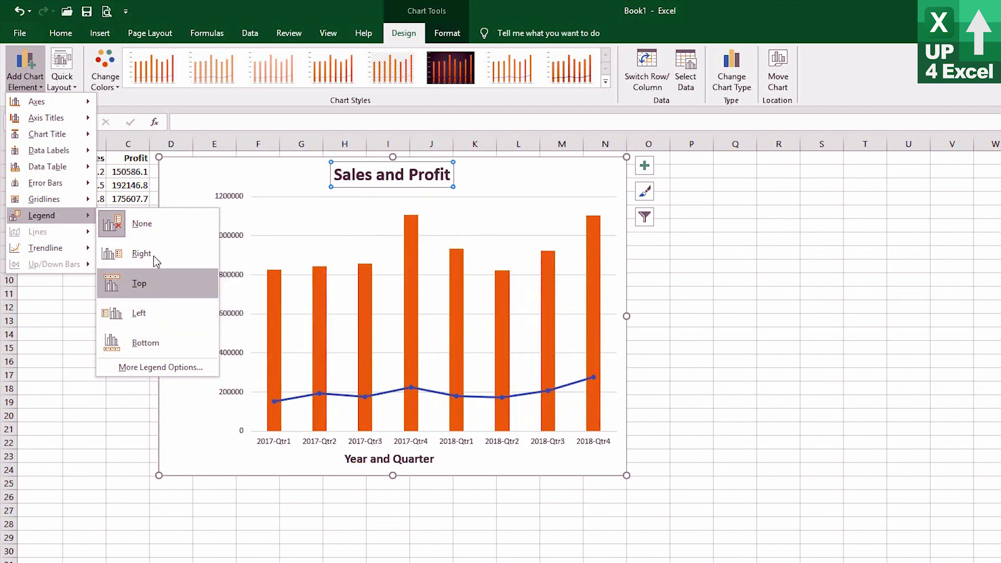
{"action": "left_click", "coordinate": [148, 286]}
{"action": "left_click", "coordinate": [403, 202]}
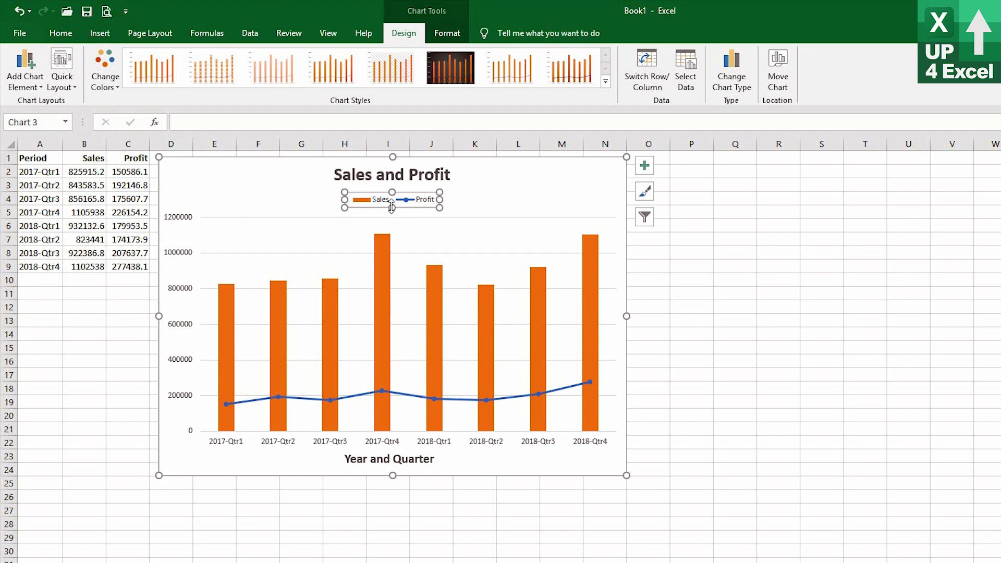
{"action": "left_click", "coordinate": [61, 32]}
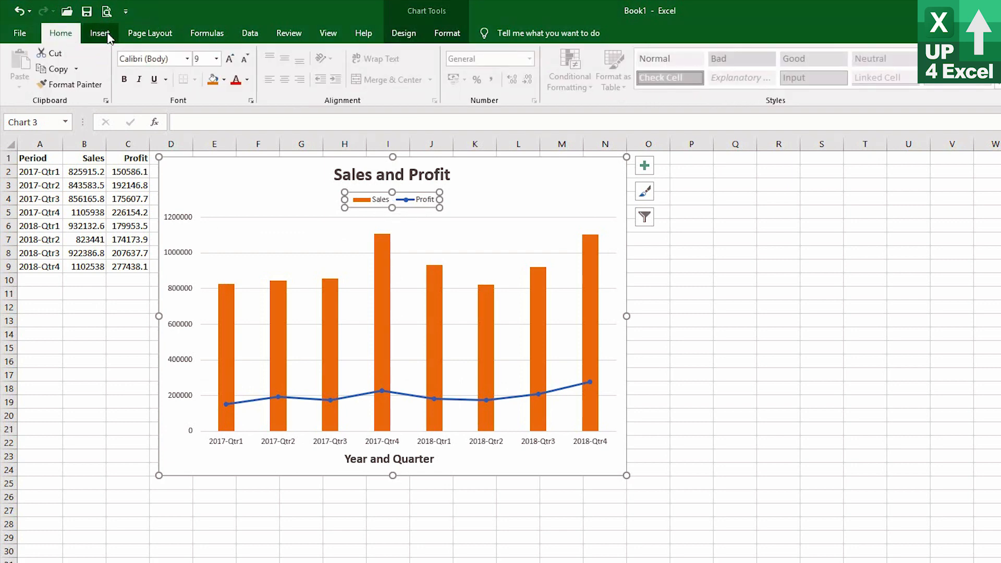
Try bold and italic formatting on the legend text.
{"action": "left_click", "coordinate": [123, 82]}
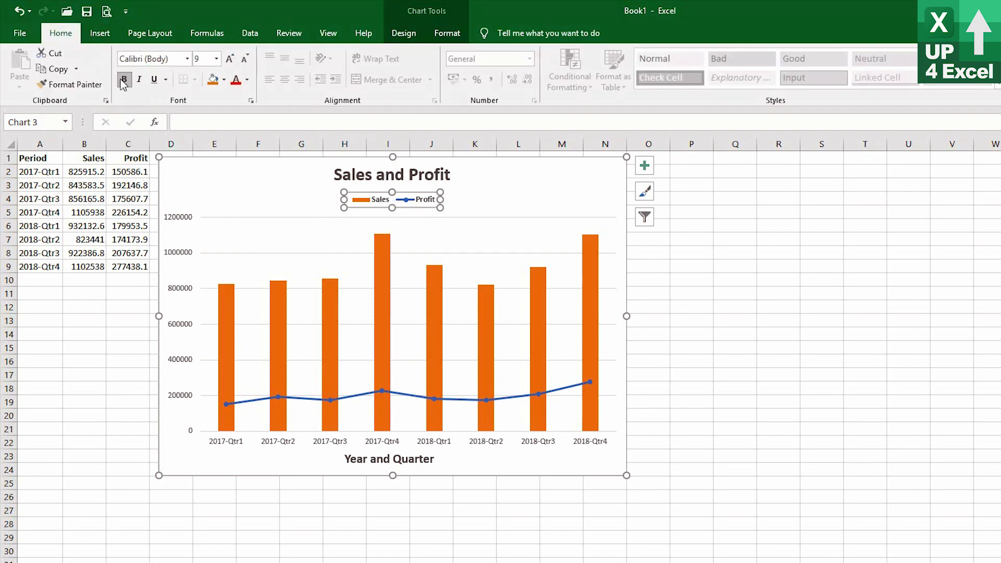
{"action": "left_click", "coordinate": [123, 82]}
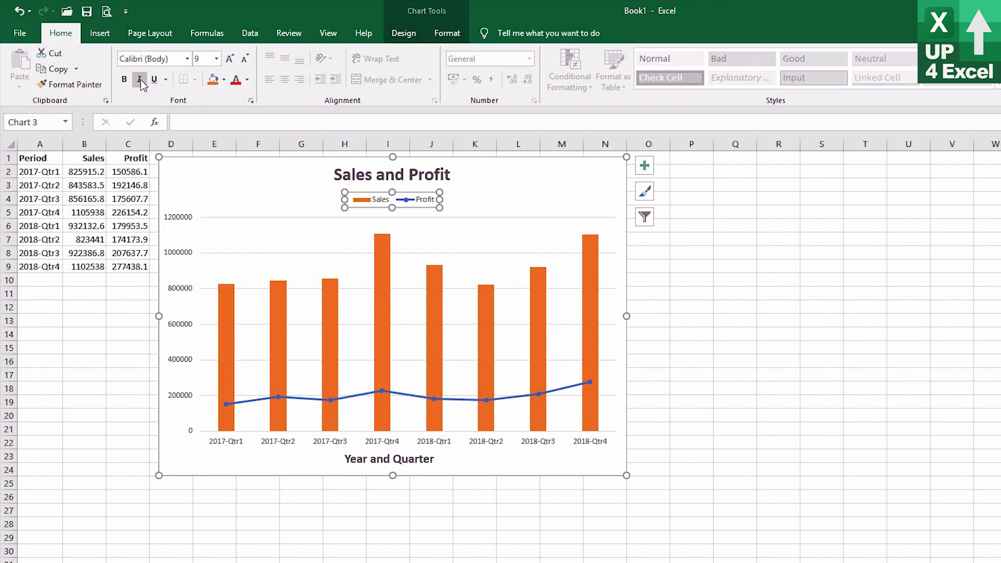
{"action": "left_click", "coordinate": [139, 81]}
{"action": "left_click", "coordinate": [138, 80]}
Format the legend text as bold 10 pt and move the legend up, closer beneath the chart title.
{"action": "left_click", "coordinate": [124, 80]}
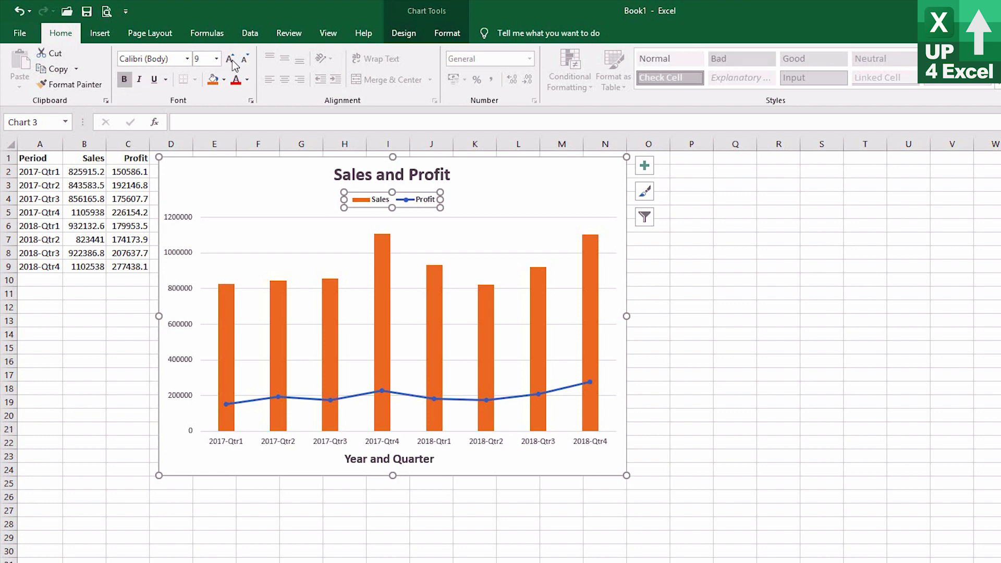
{"action": "left_click", "coordinate": [232, 60]}
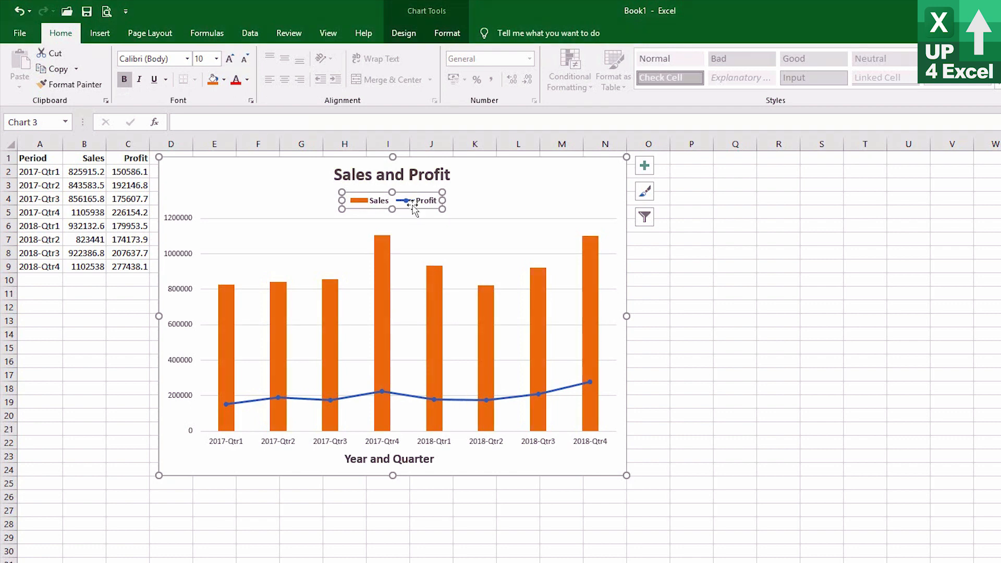
{"action": "left_click_drag", "start_coordinate": [409, 202], "coordinate": [409, 183]}
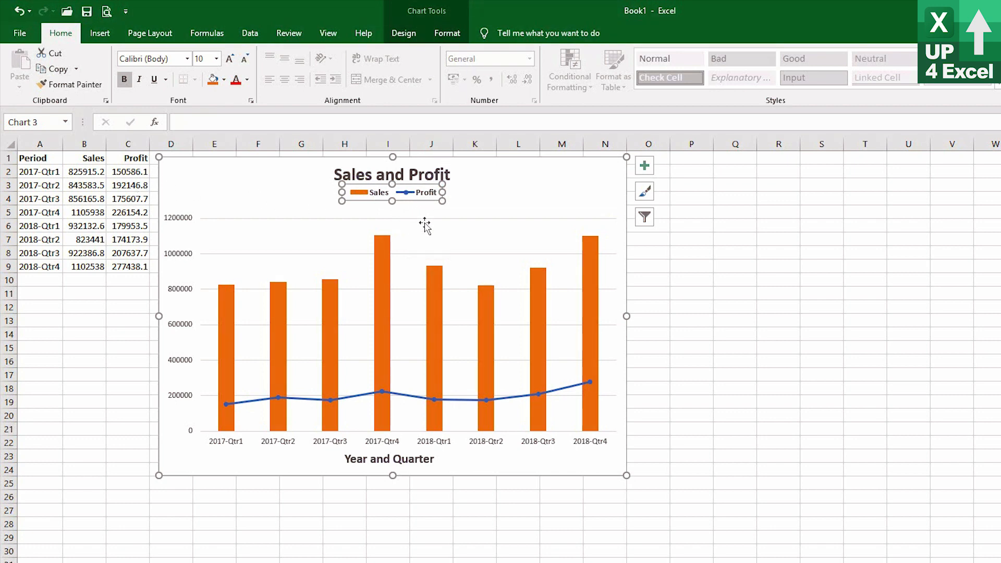
{"action": "left_click", "coordinate": [404, 33]}
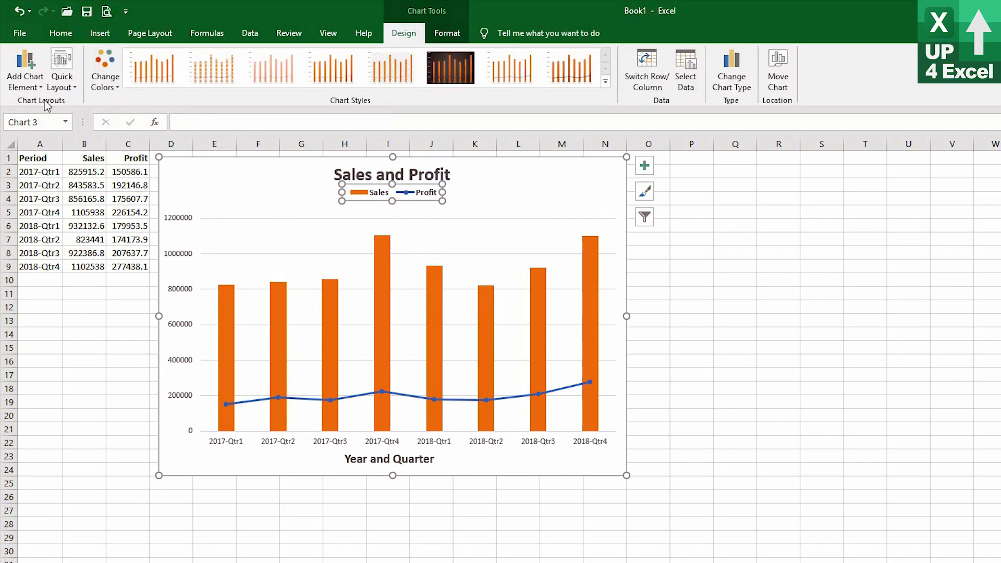
Add Outside End data labels to the Sales and Profit series of the combo chart.
{"action": "left_click", "coordinate": [24, 81]}
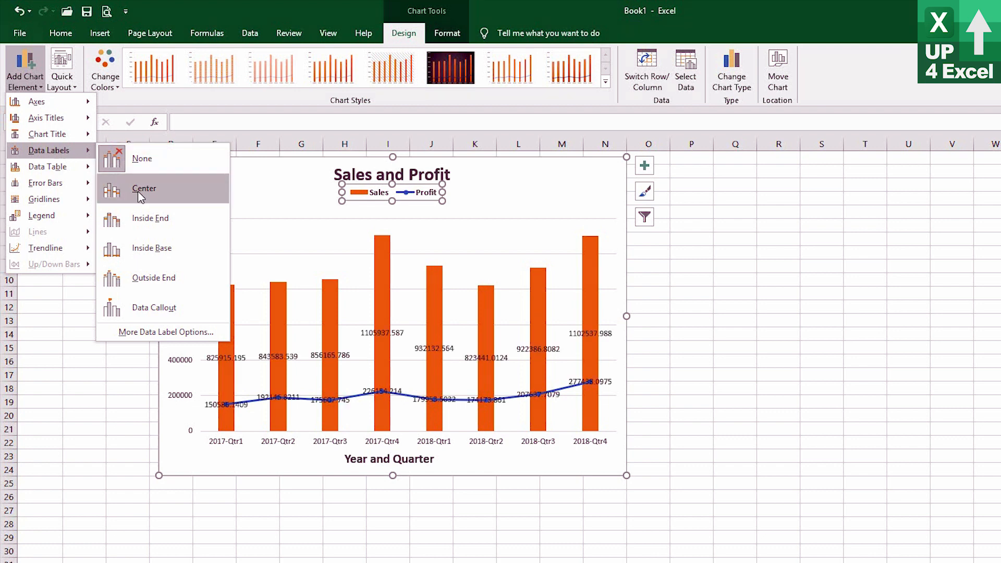
{"action": "left_click", "coordinate": [159, 282]}
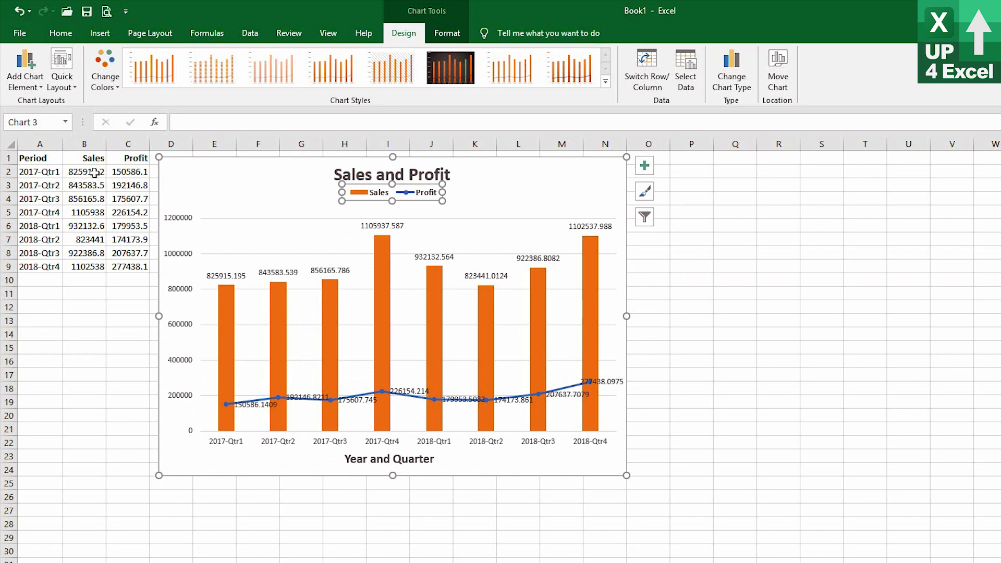
Format the sales and profit values in B2:C9 as Number with 0 decimal places and a 1000 separator.
{"action": "left_click_drag", "start_coordinate": [97, 172], "coordinate": [112, 267]}
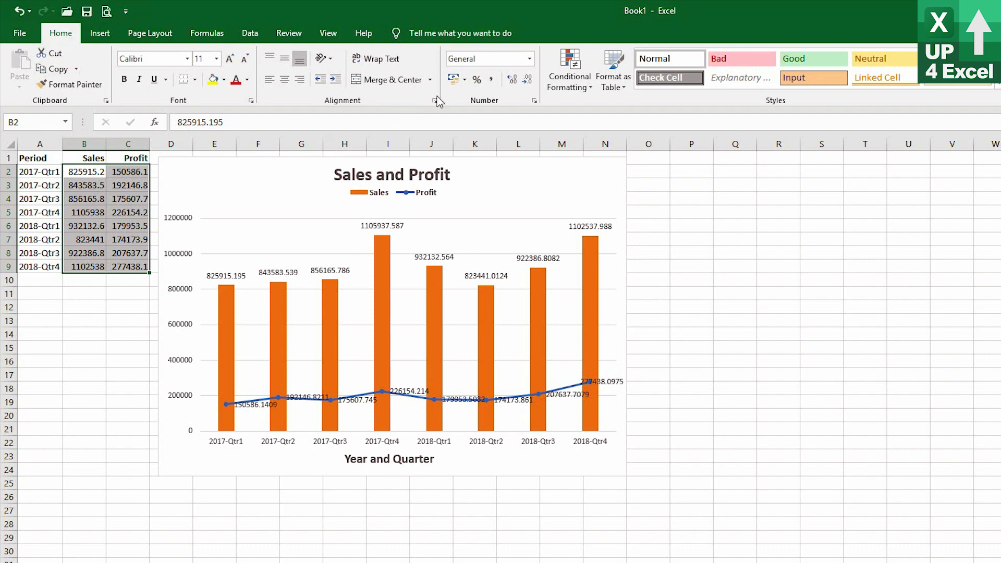
{"action": "left_click", "coordinate": [534, 103]}
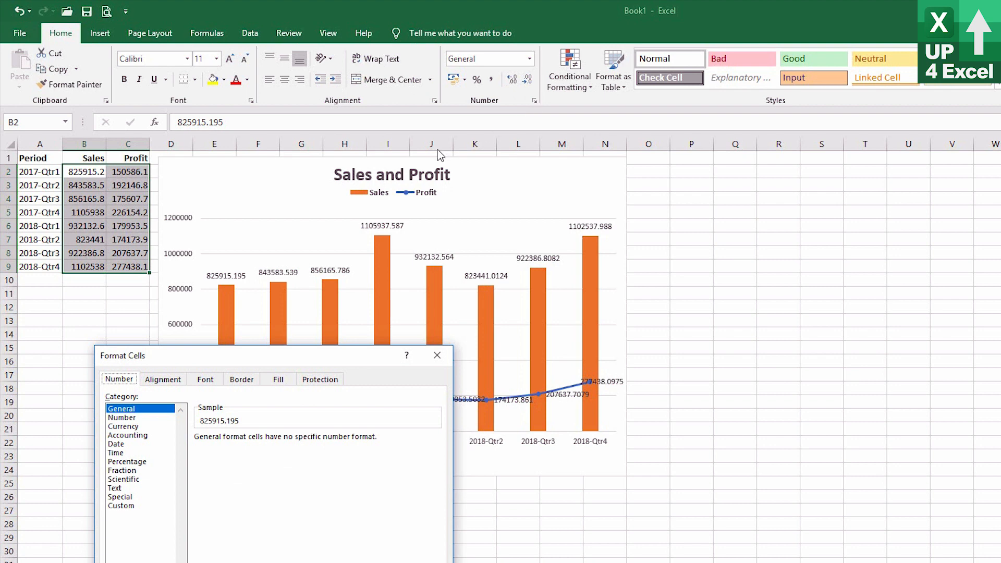
{"action": "left_click", "coordinate": [146, 420]}
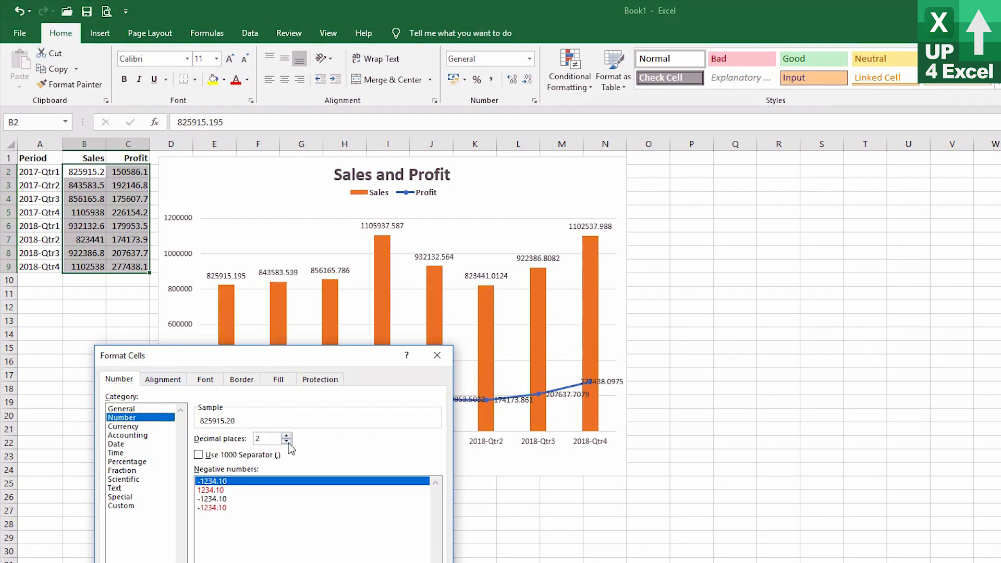
{"action": "left_click", "coordinate": [287, 441]}
{"action": "left_click", "coordinate": [286, 441]}
{"action": "left_click", "coordinate": [233, 455]}
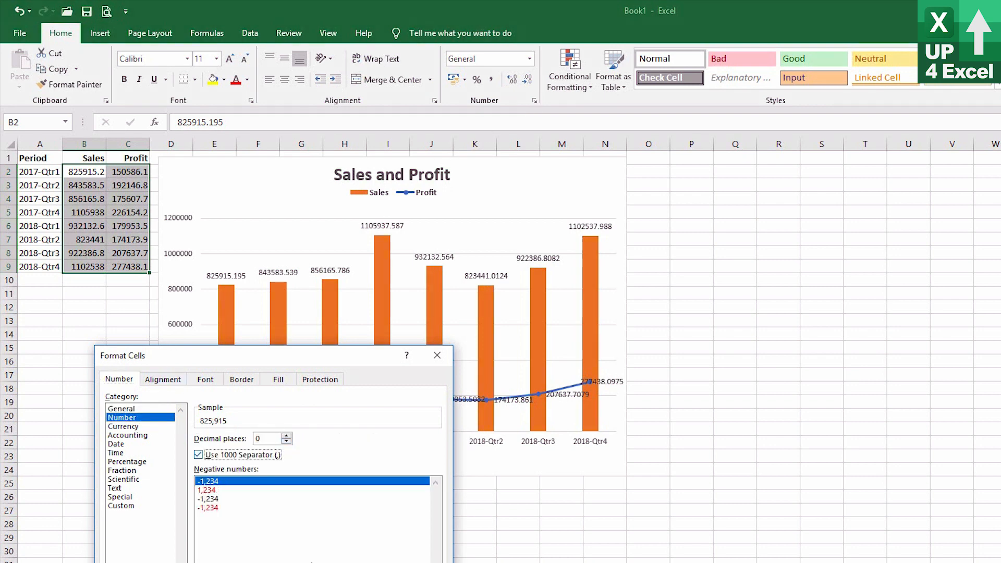
{"action": "key", "text": "Return"}
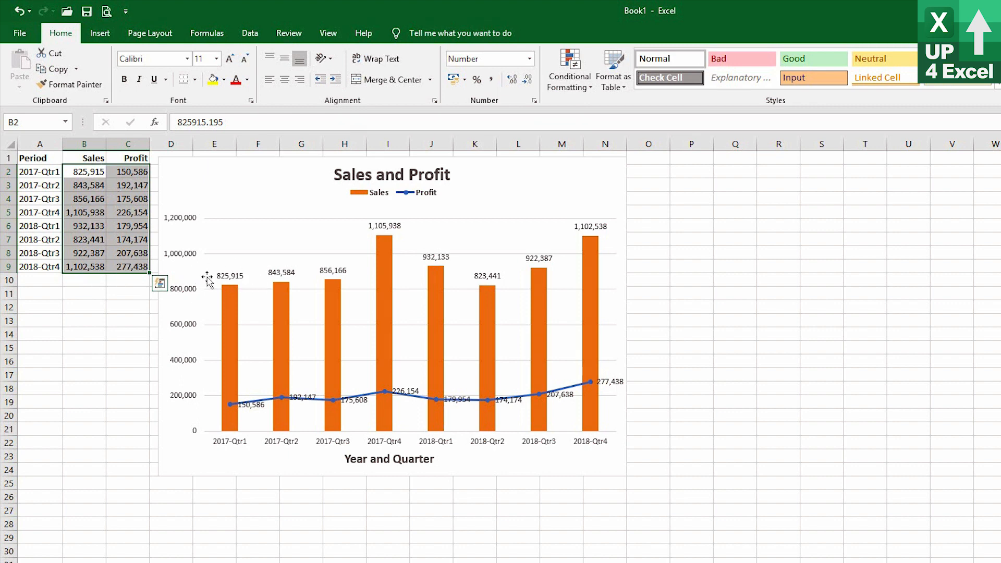
Rotate the Sales data labels' text up and place them at the inside end of the columns.
{"action": "left_click", "coordinate": [284, 272]}
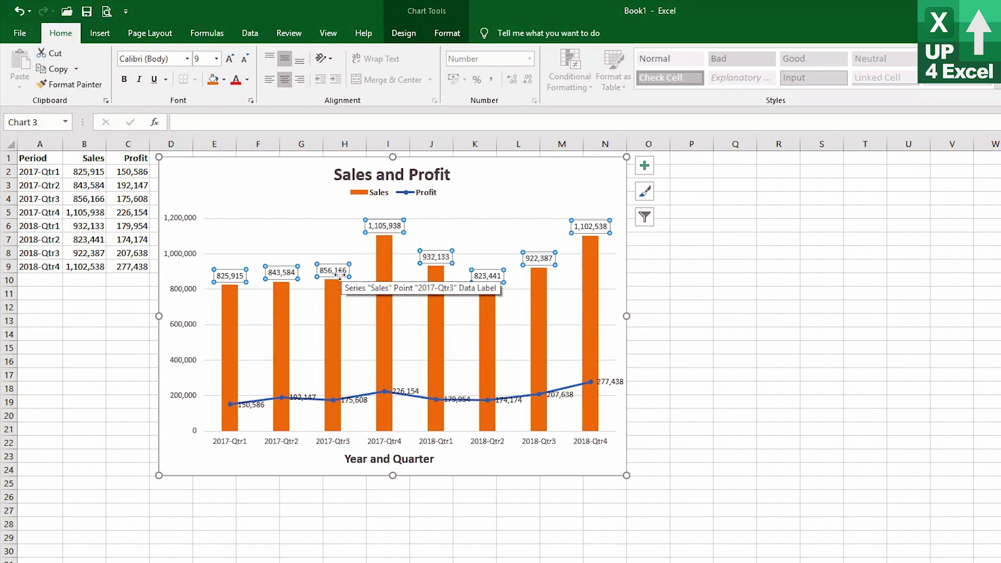
{"action": "left_click", "coordinate": [328, 58]}
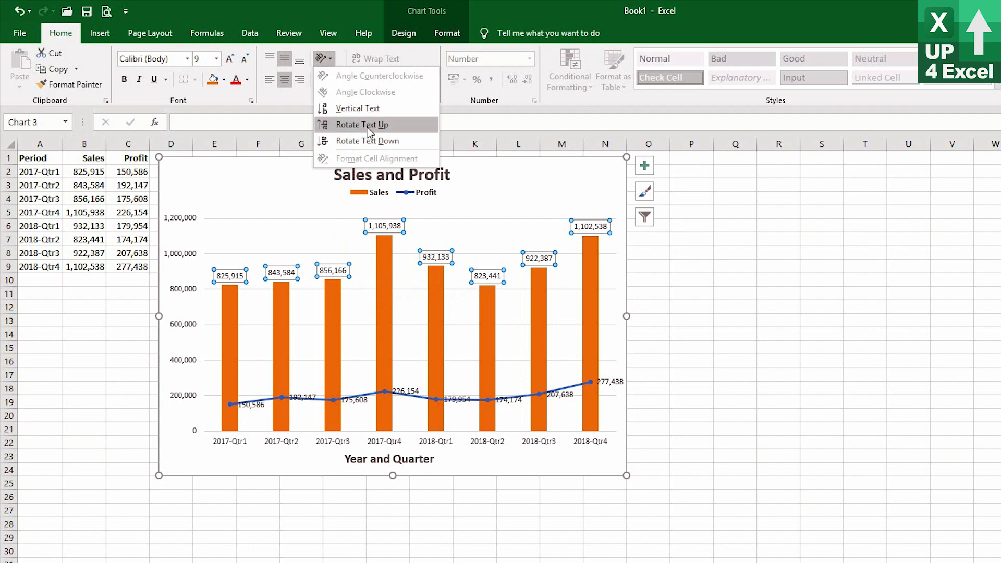
{"action": "left_click", "coordinate": [368, 127]}
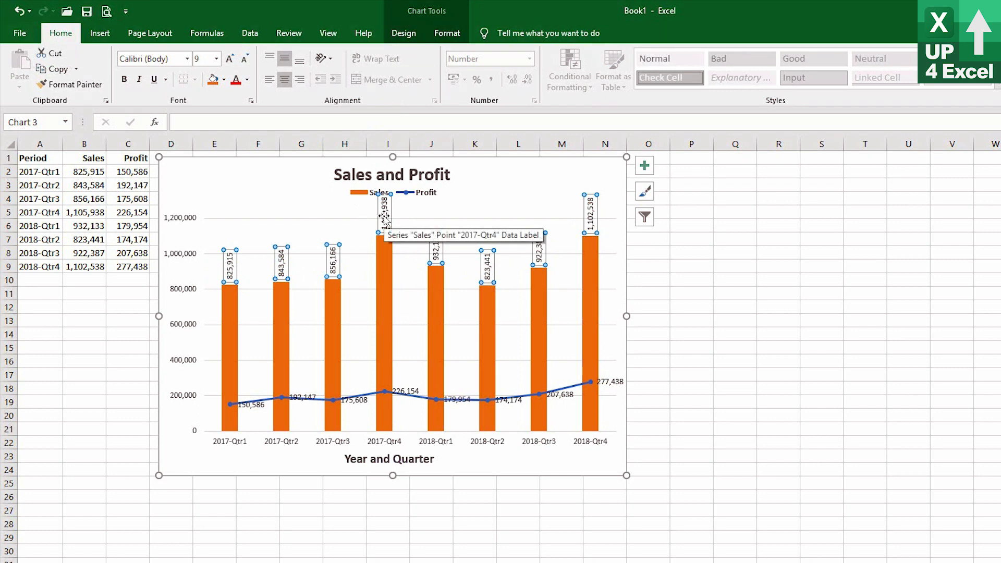
{"action": "left_click", "coordinate": [403, 33]}
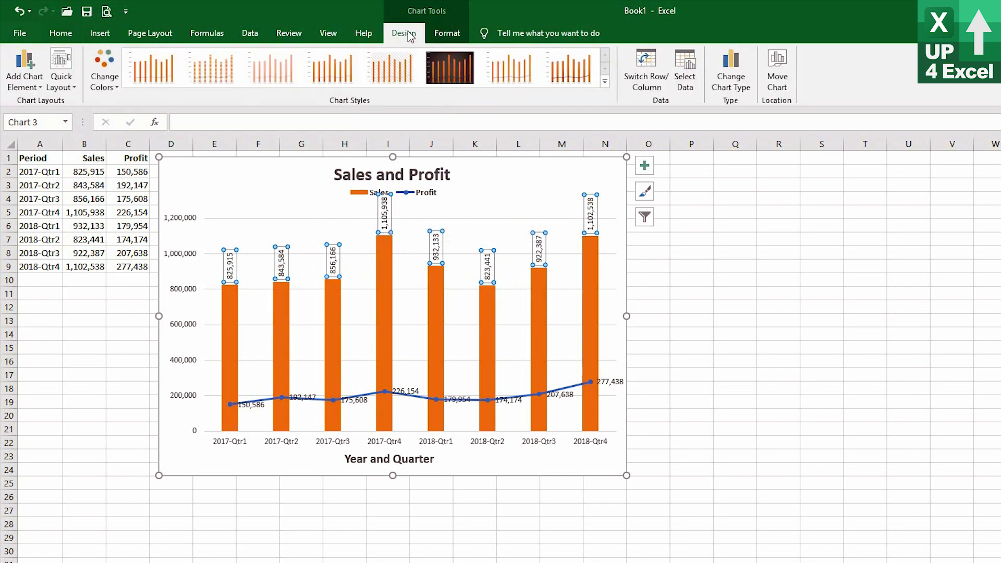
{"action": "left_click", "coordinate": [26, 83]}
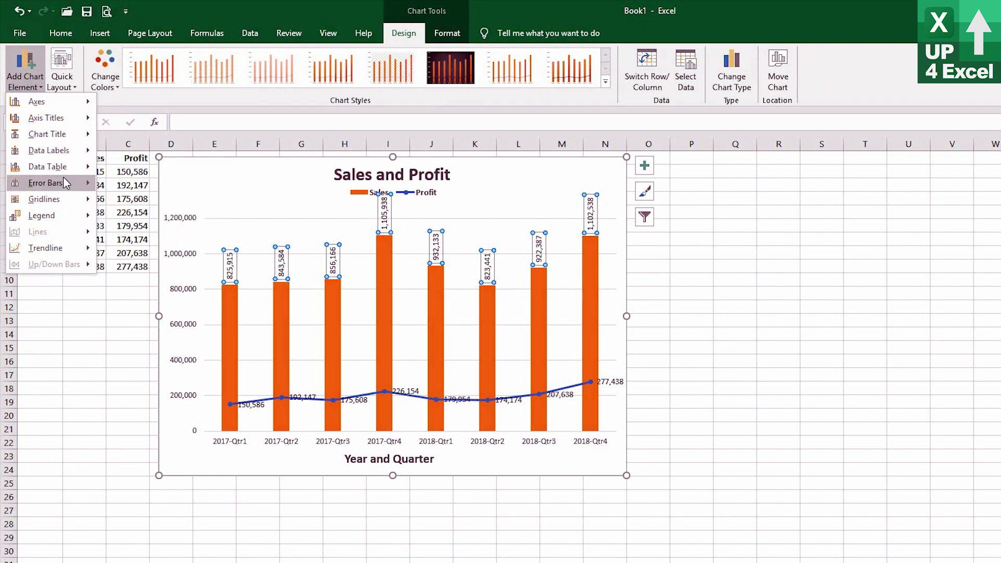
{"action": "mouse_move", "coordinate": [70, 148]}
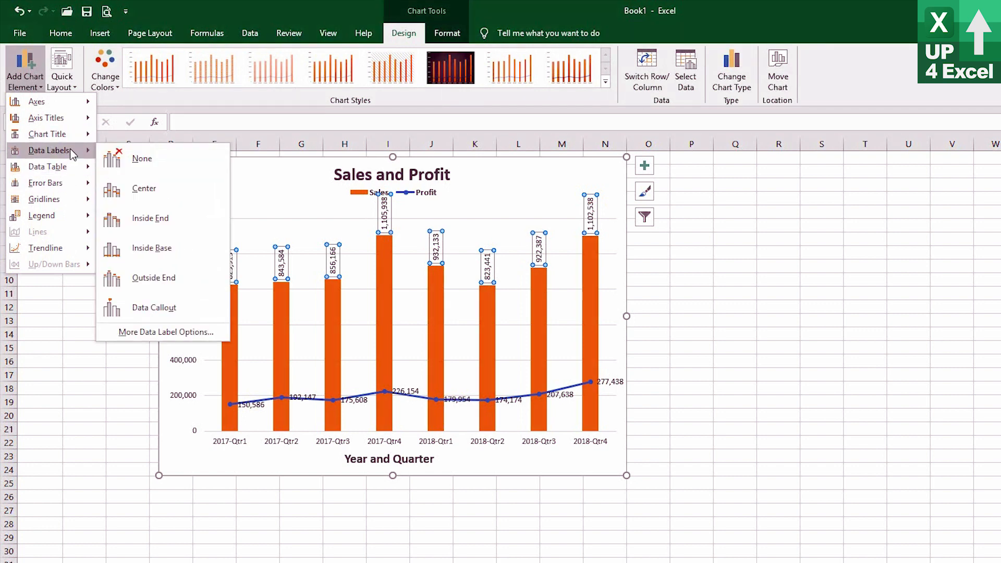
{"action": "left_click", "coordinate": [157, 223]}
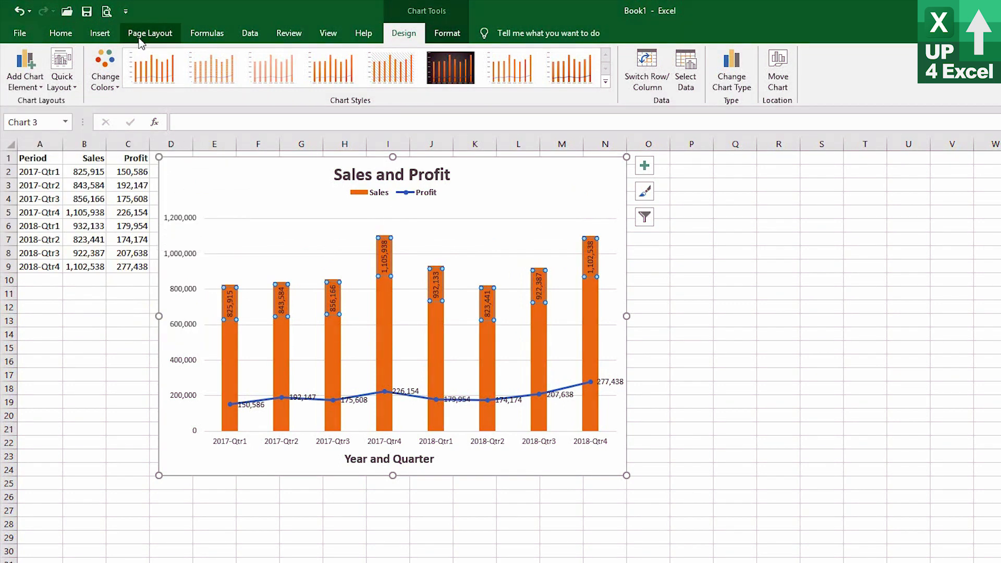
Make the Sales data labels bold and white.
{"action": "left_click", "coordinate": [60, 35]}
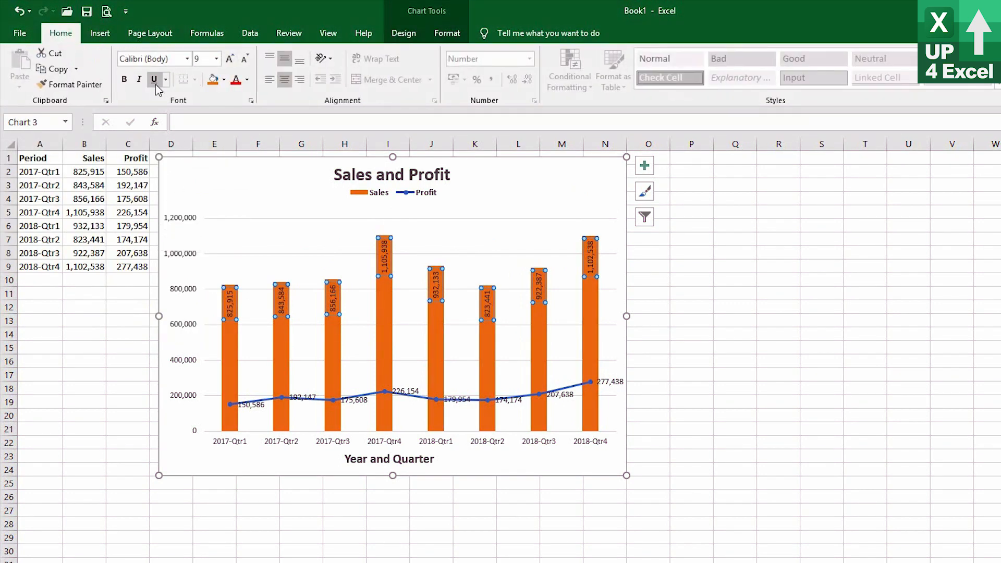
{"action": "left_click", "coordinate": [126, 81]}
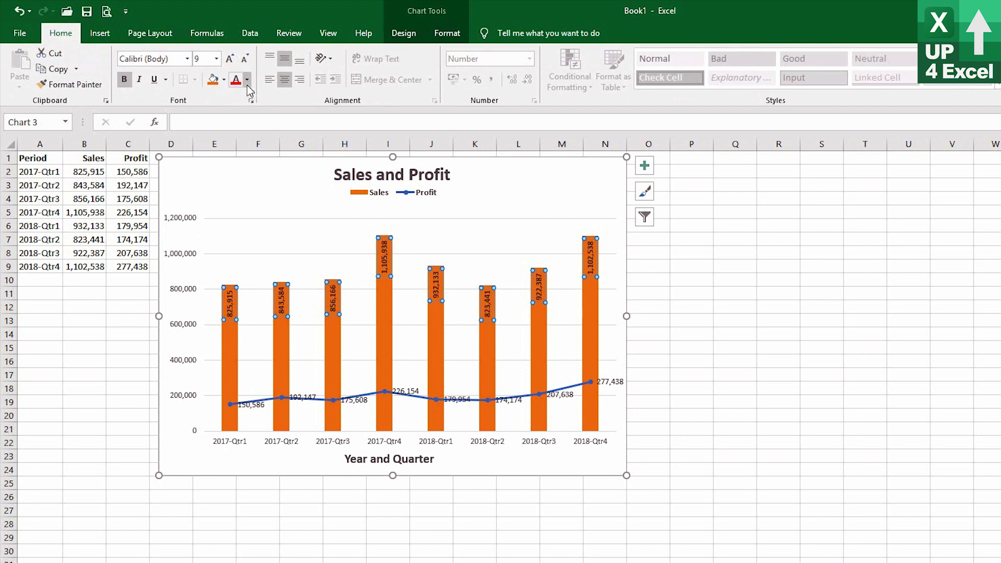
{"action": "left_click", "coordinate": [247, 79]}
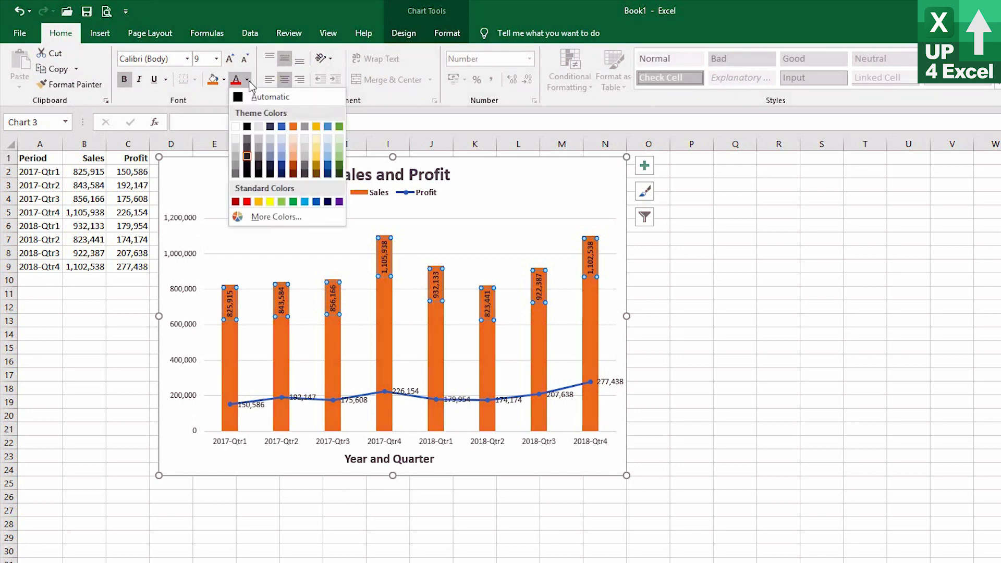
{"action": "left_click", "coordinate": [236, 127]}
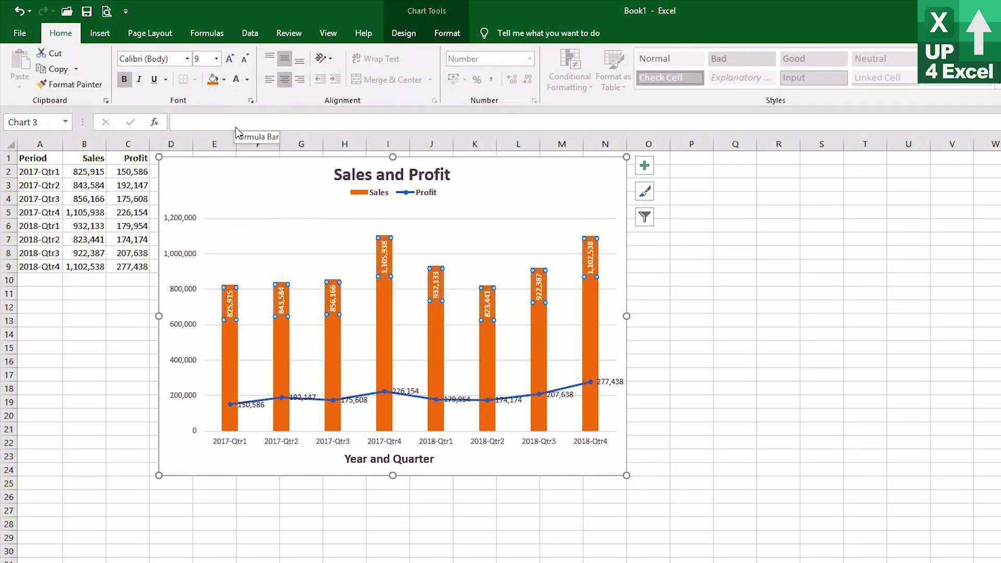
{"action": "left_click", "coordinate": [274, 196]}
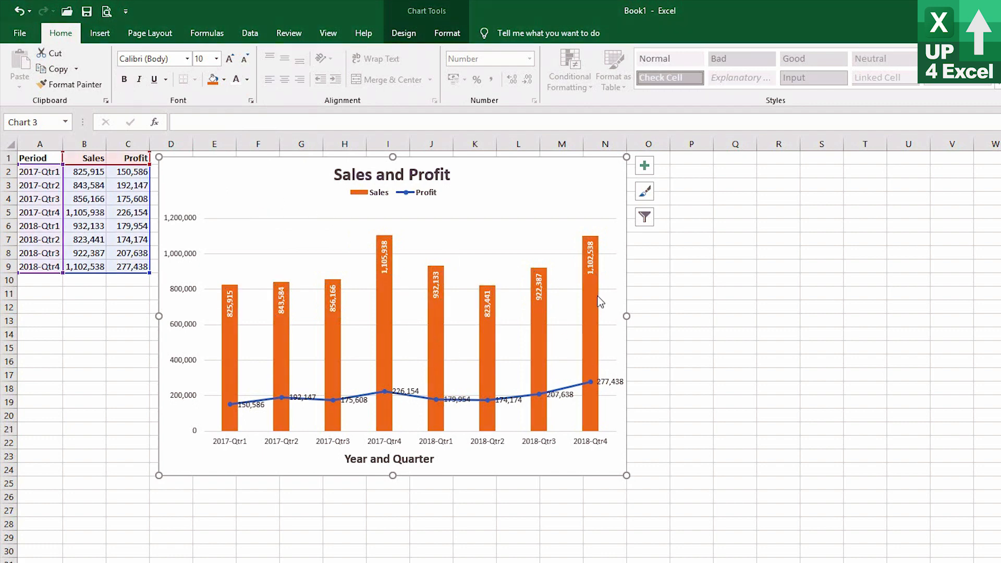
Delete the data labels of the Profit line.
{"action": "mouse_move", "coordinate": [598, 303]}
{"action": "left_click", "coordinate": [295, 397]}
{"action": "left_click", "coordinate": [298, 397]}
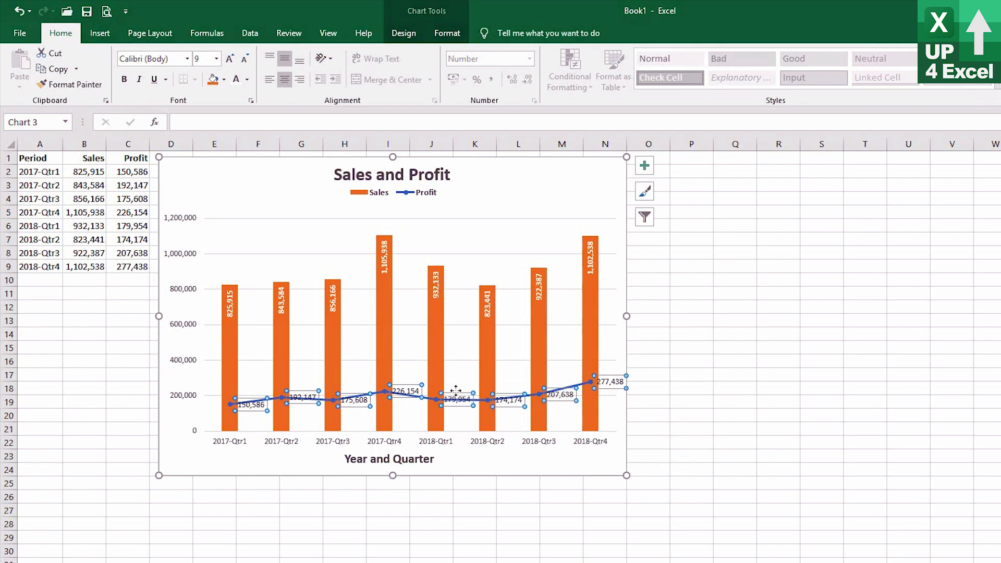
{"action": "mouse_move", "coordinate": [592, 400]}
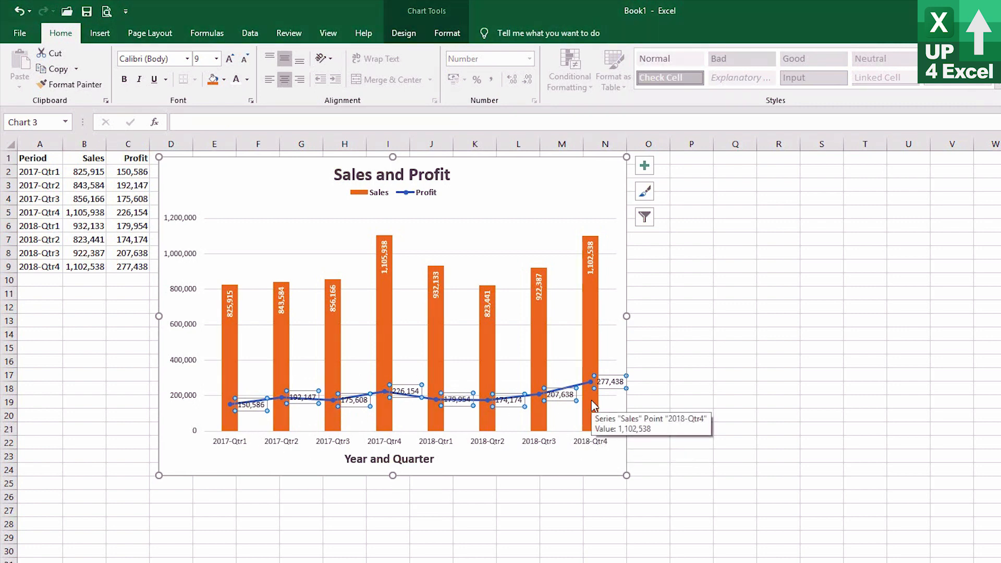
{"action": "key", "text": "Delete"}
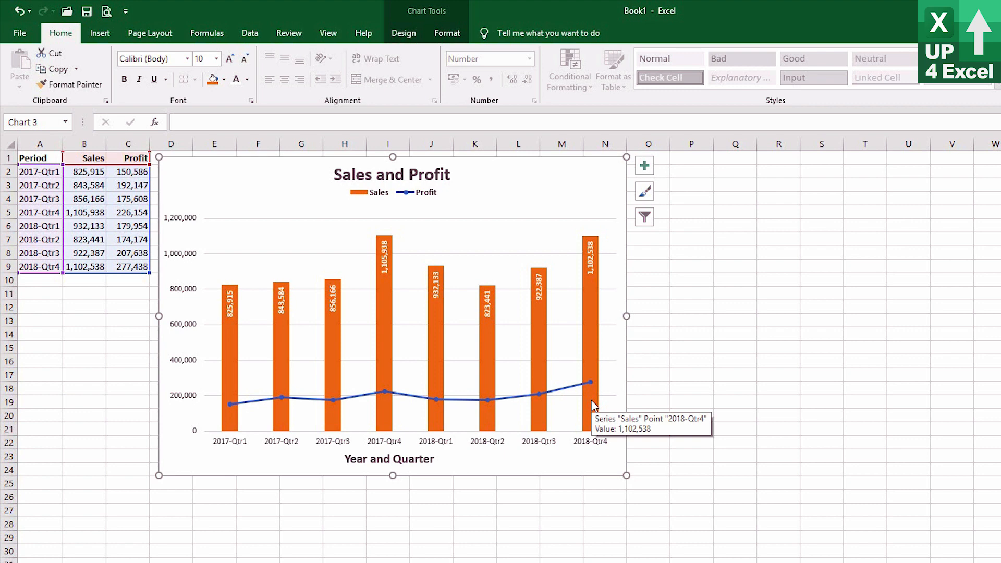
Make the labels of both the vertical value axis and the horizontal period axis bold.
{"action": "left_click", "coordinate": [411, 33]}
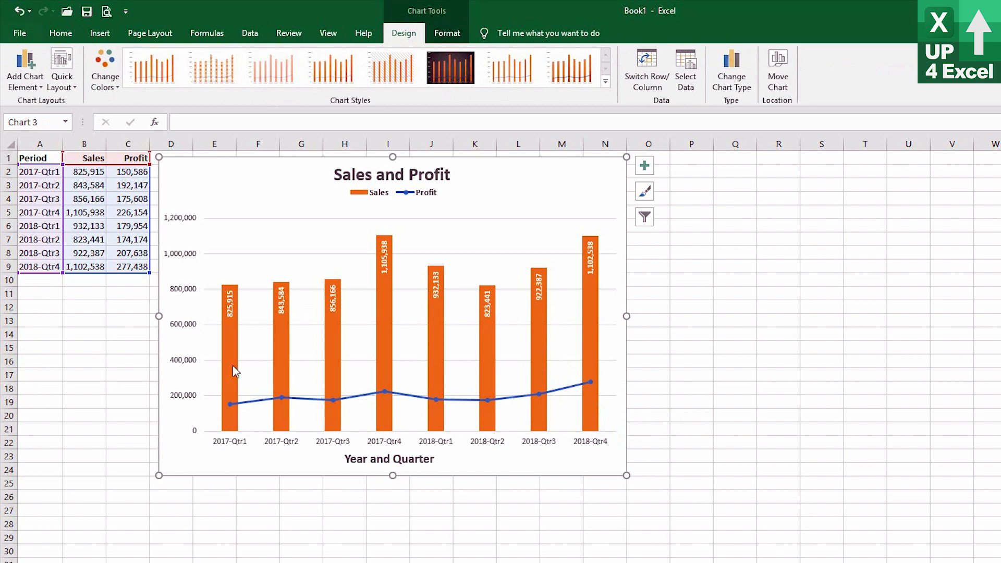
{"action": "left_click", "coordinate": [183, 328]}
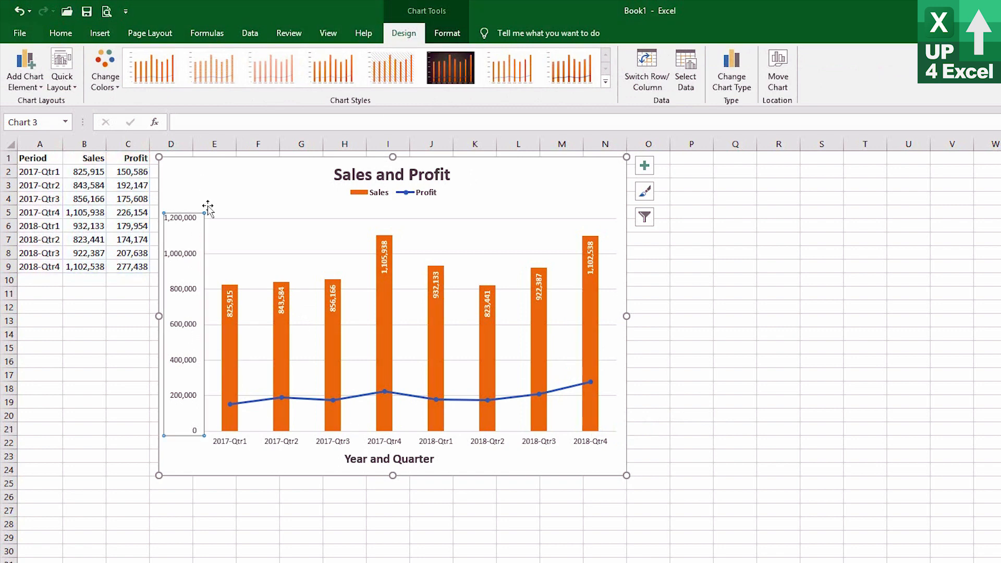
{"action": "left_click", "coordinate": [60, 33]}
{"action": "left_click", "coordinate": [125, 81]}
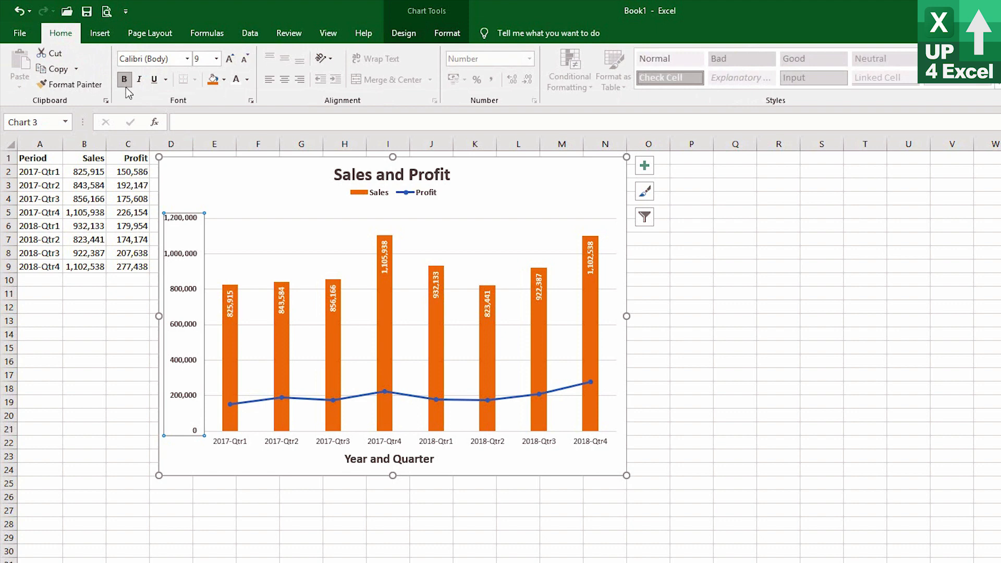
{"action": "left_click", "coordinate": [307, 442]}
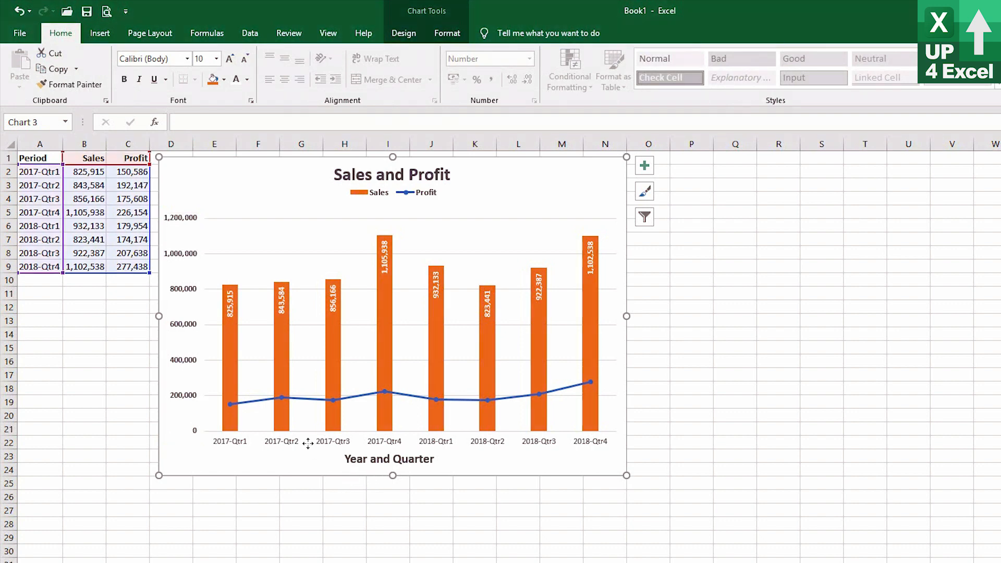
{"action": "left_click", "coordinate": [275, 442]}
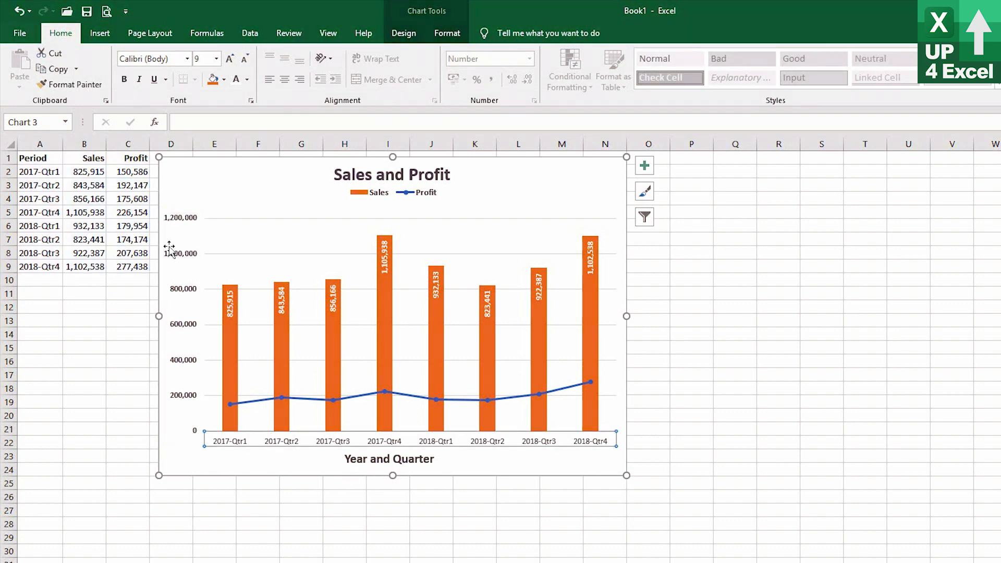
{"action": "left_click", "coordinate": [124, 79]}
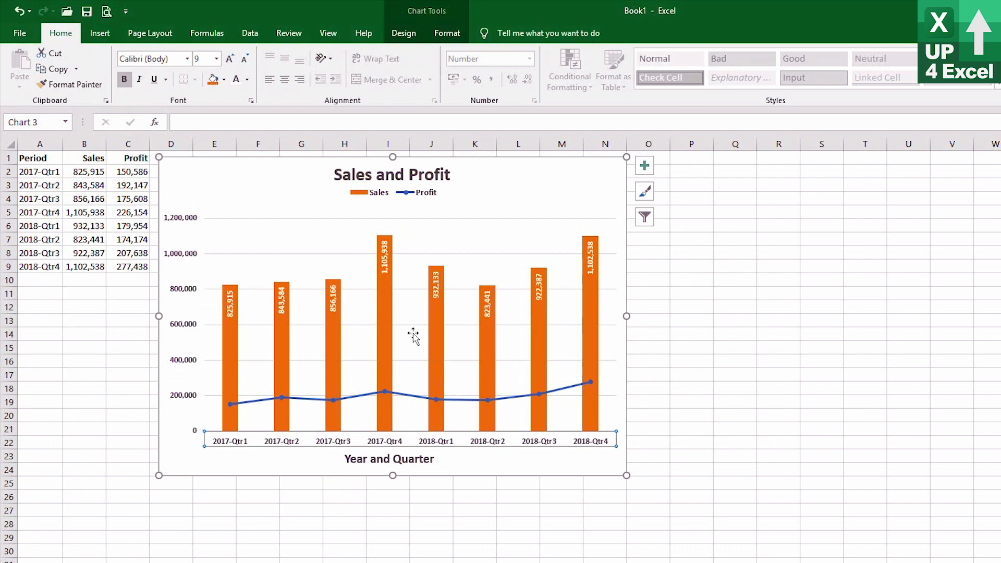
Try a 10 pt font size on the Sales data labels, and return them to 9 pt.
{"action": "left_click", "coordinate": [386, 275]}
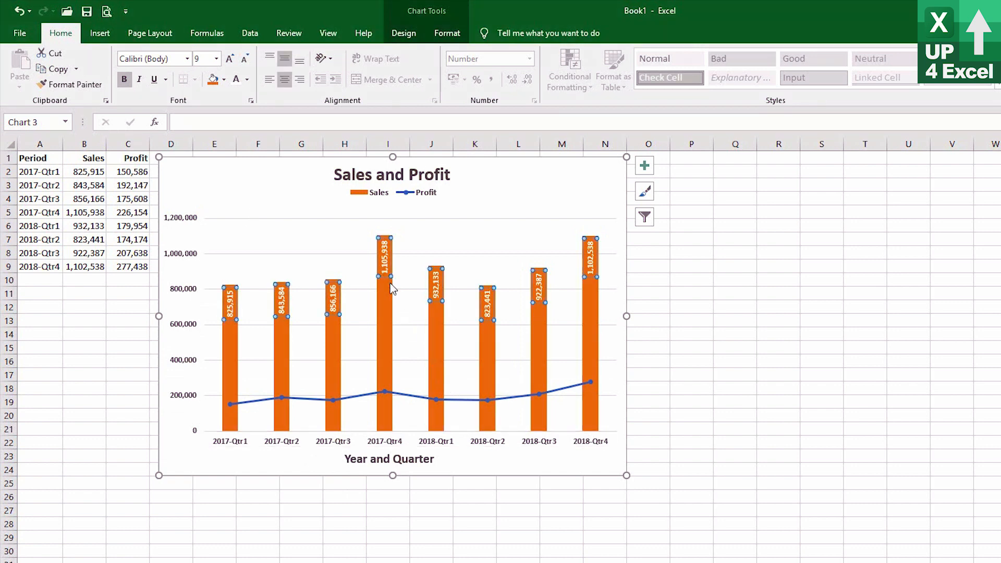
{"action": "left_click", "coordinate": [125, 80]}
{"action": "left_click", "coordinate": [231, 60]}
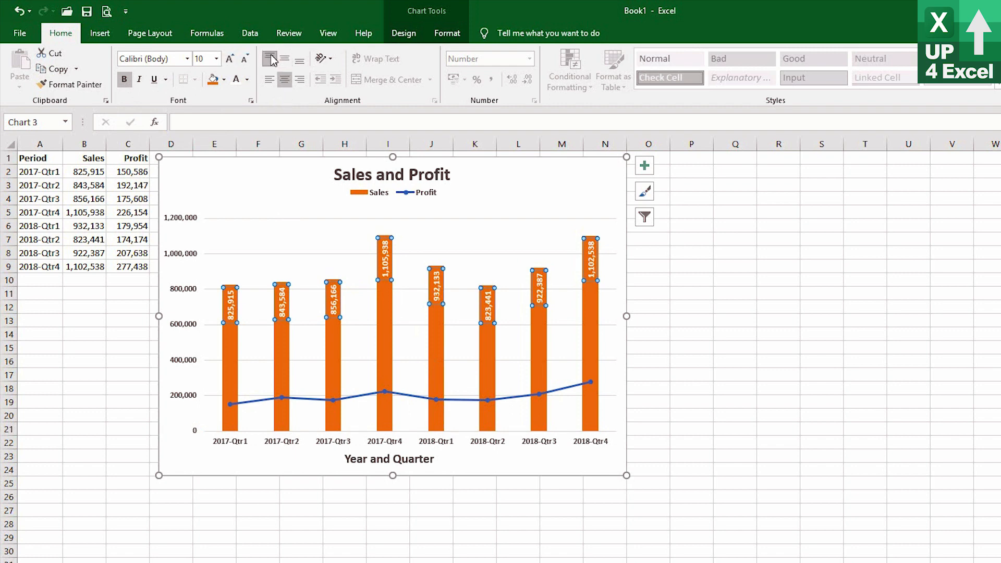
{"action": "left_click", "coordinate": [243, 61]}
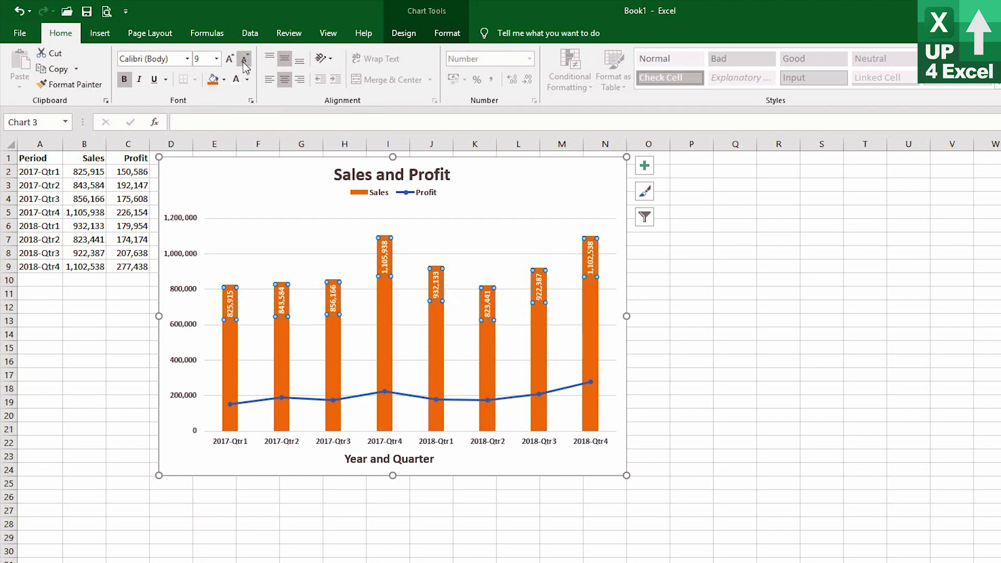
Remove the primary vertical axis from the Sales and Profit chart.
{"action": "left_click", "coordinate": [397, 35]}
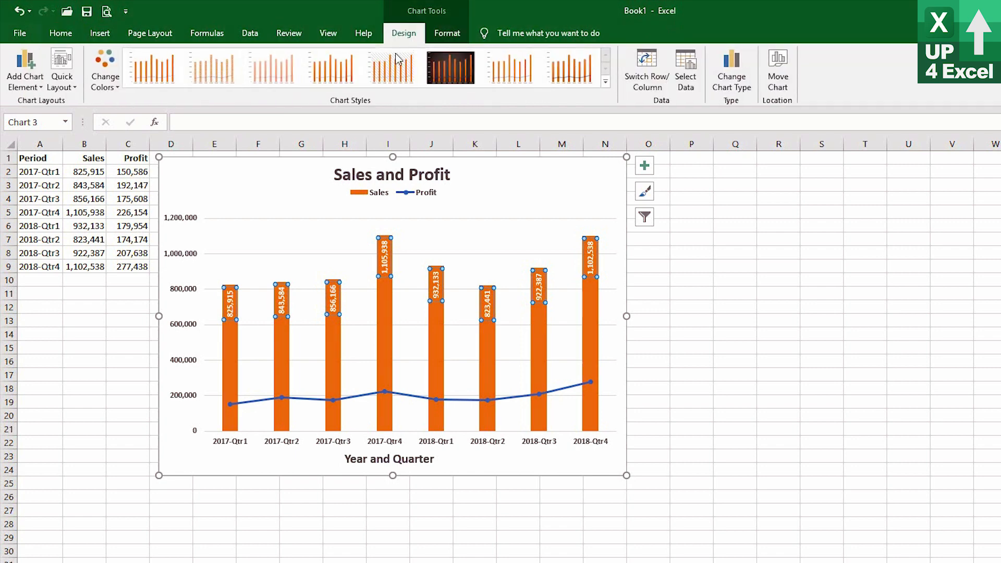
{"action": "left_click", "coordinate": [284, 170]}
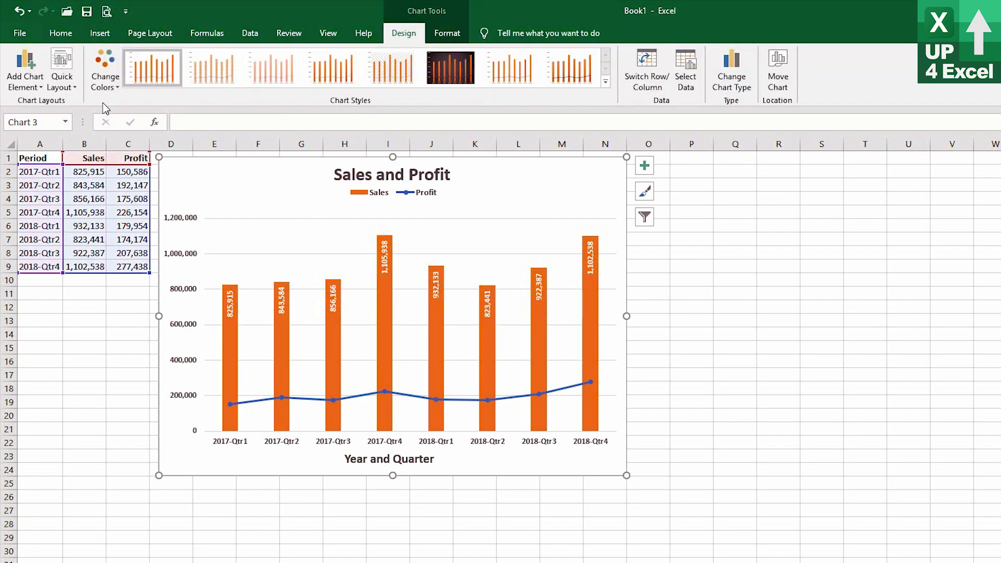
{"action": "left_click", "coordinate": [24, 86]}
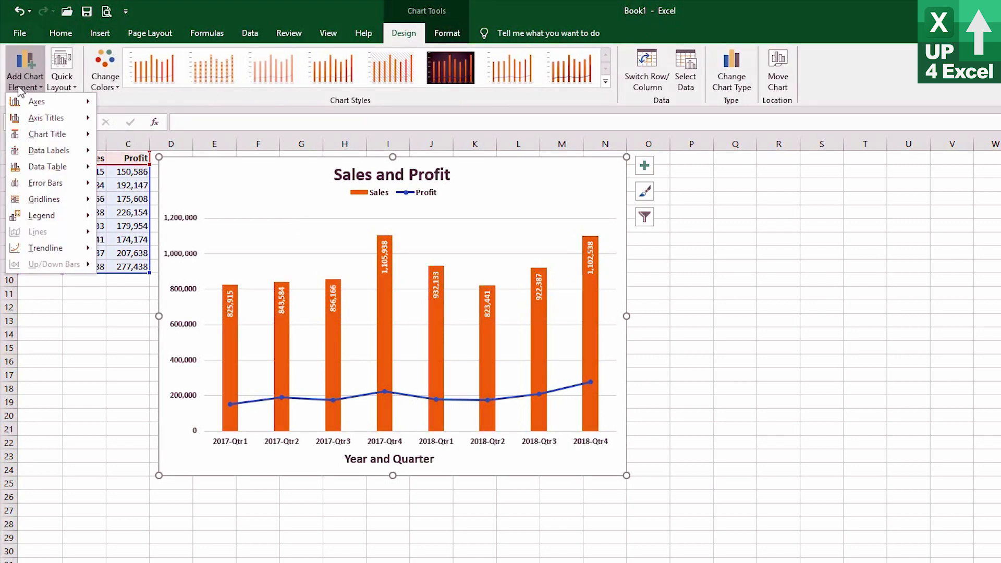
{"action": "mouse_move", "coordinate": [55, 218]}
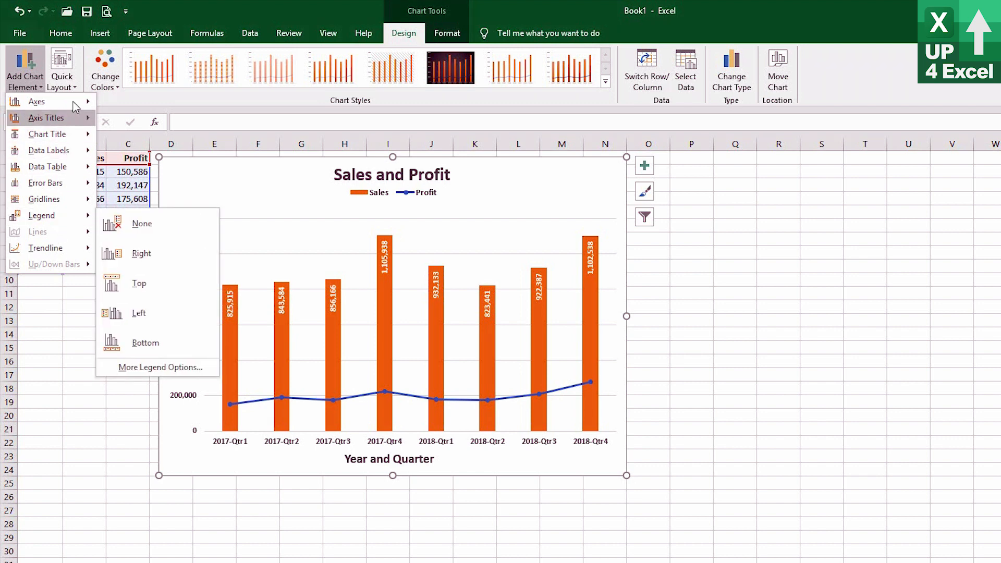
{"action": "mouse_move", "coordinate": [75, 106]}
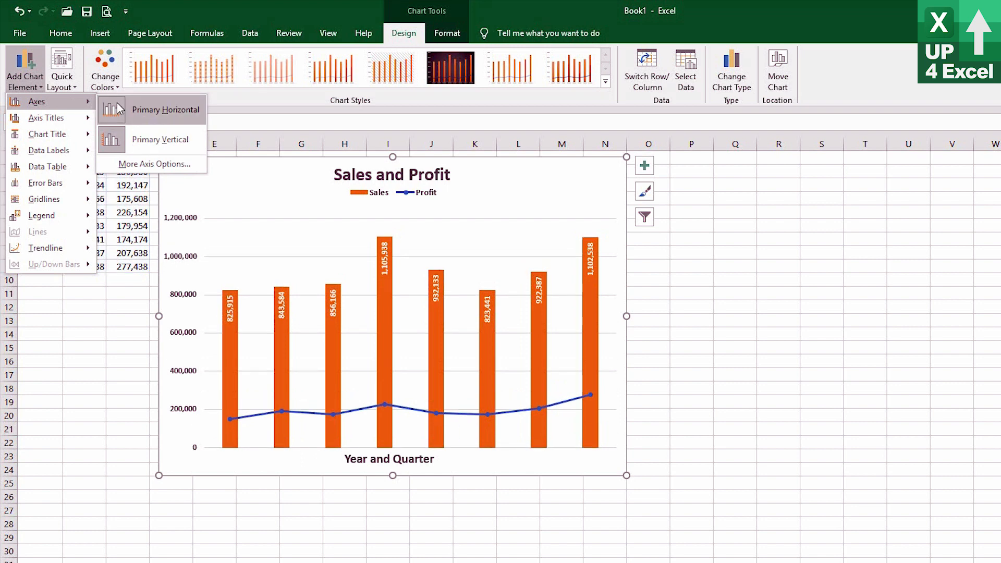
{"action": "left_click", "coordinate": [146, 140]}
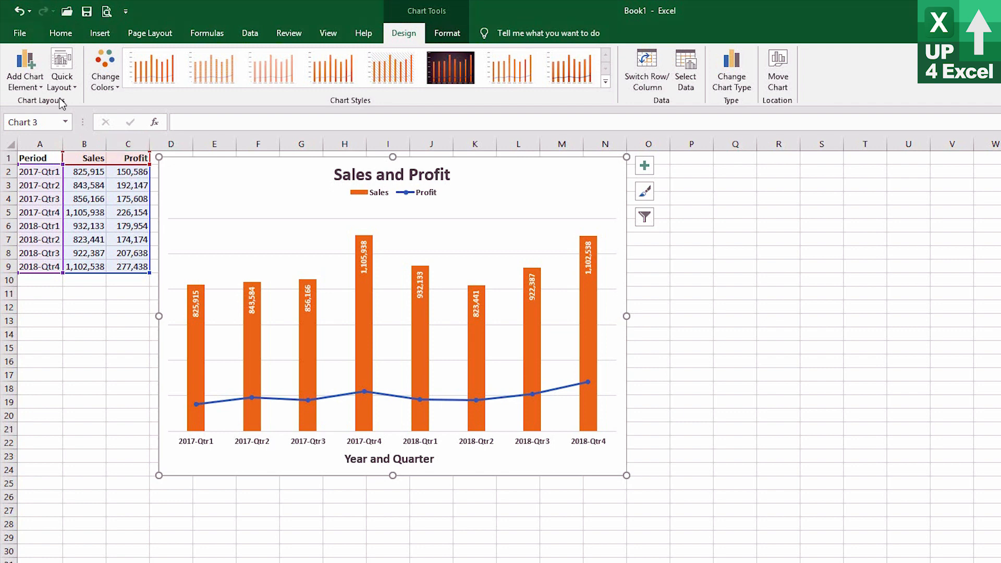
Remove the primary major horizontal gridlines from the chart.
{"action": "left_click", "coordinate": [17, 91]}
{"action": "mouse_move", "coordinate": [44, 137]}
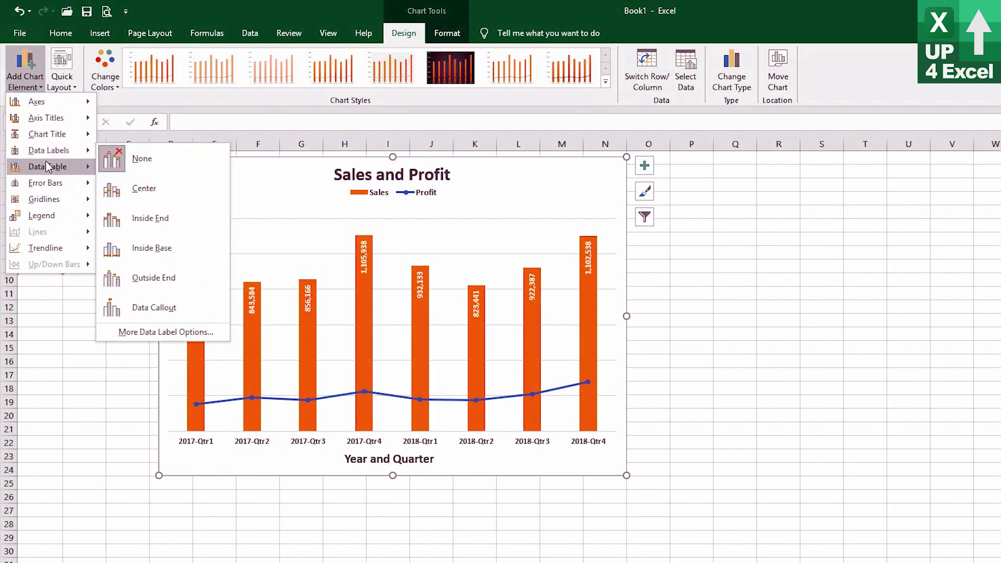
{"action": "mouse_move", "coordinate": [48, 169]}
{"action": "mouse_move", "coordinate": [57, 192]}
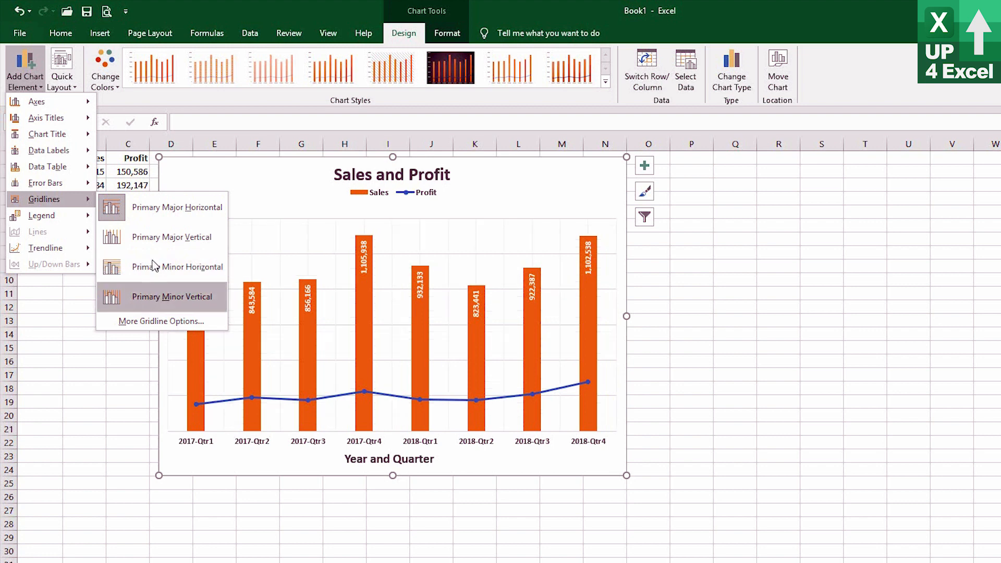
{"action": "left_click", "coordinate": [153, 205]}
Add a linear trendline to the Sales series.
{"action": "left_click", "coordinate": [28, 92]}
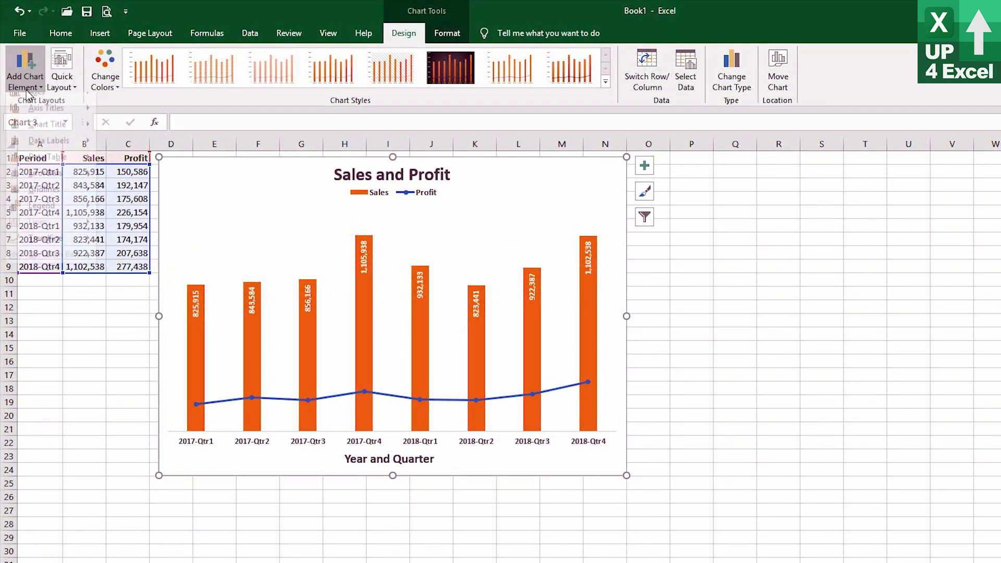
{"action": "mouse_move", "coordinate": [33, 221]}
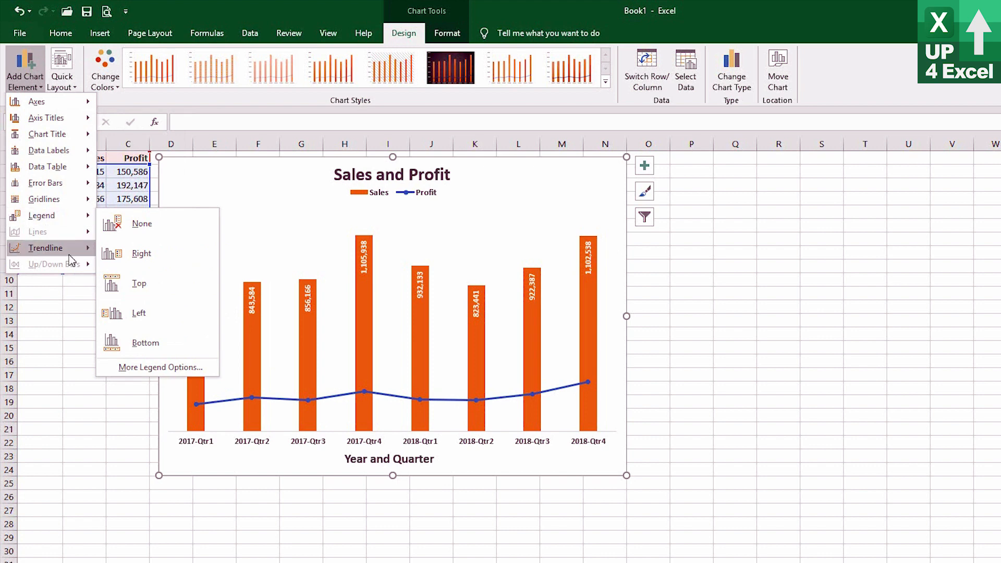
{"action": "mouse_move", "coordinate": [70, 258]}
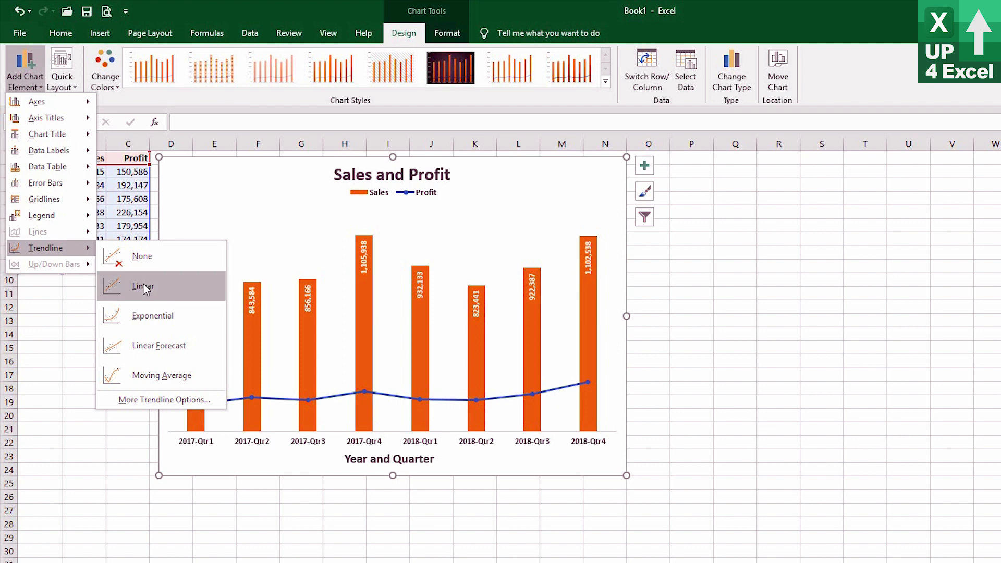
{"action": "left_click", "coordinate": [257, 367]}
{"action": "left_click", "coordinate": [255, 360]}
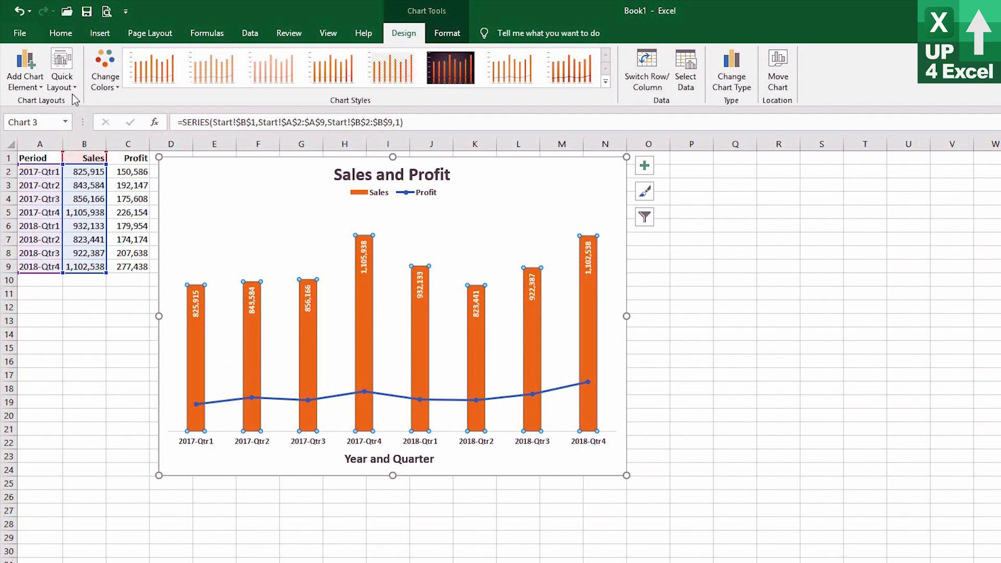
{"action": "left_click", "coordinate": [25, 71]}
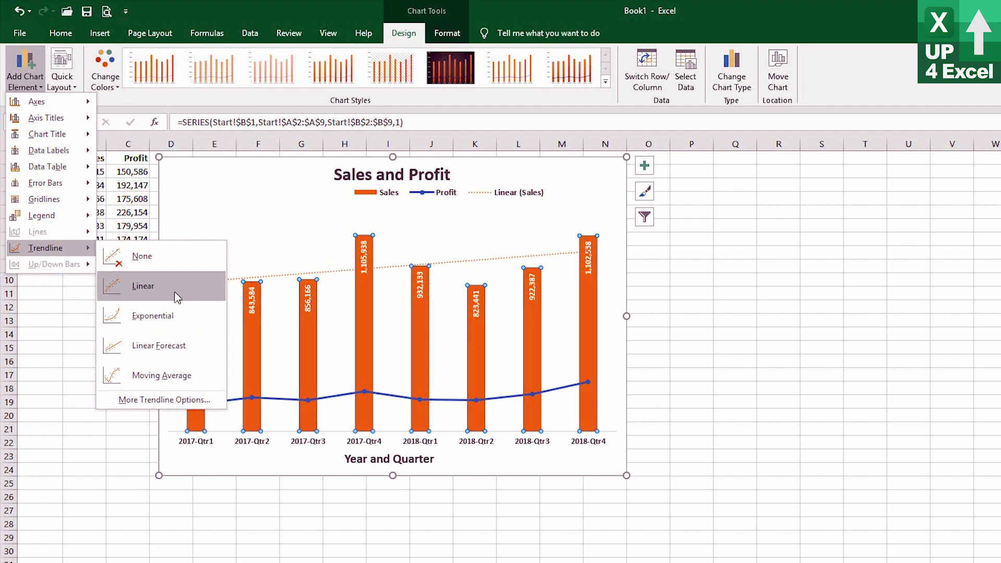
{"action": "left_click", "coordinate": [177, 297]}
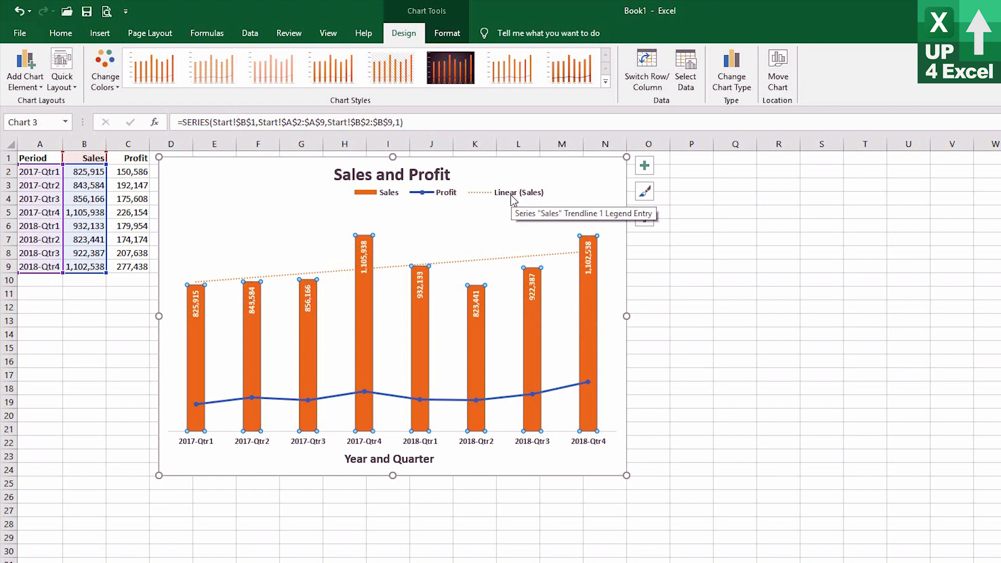
Make the legend box narrower and taller beneath the chart title.
{"action": "left_click", "coordinate": [484, 195]}
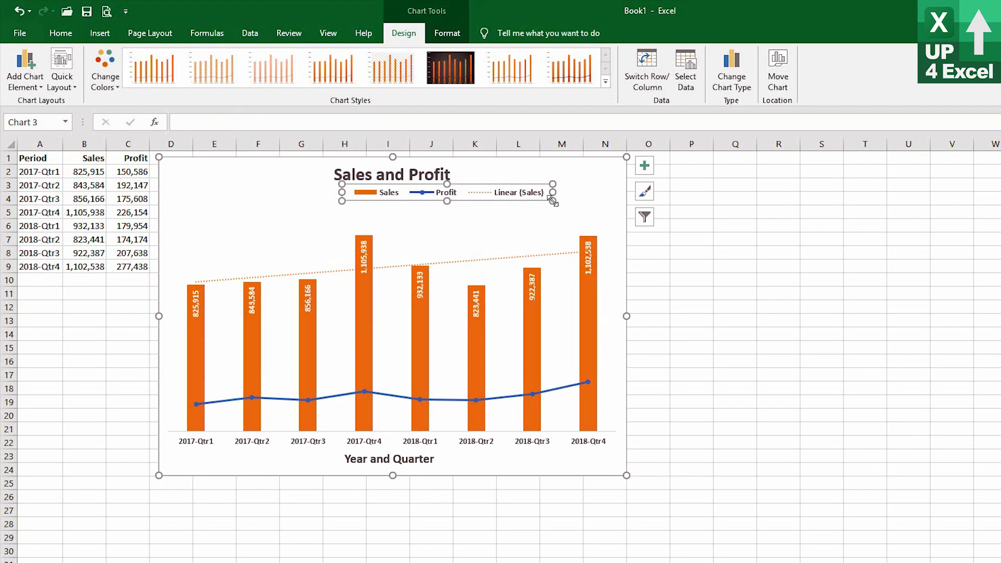
{"action": "left_click_drag", "start_coordinate": [552, 199], "coordinate": [464, 214]}
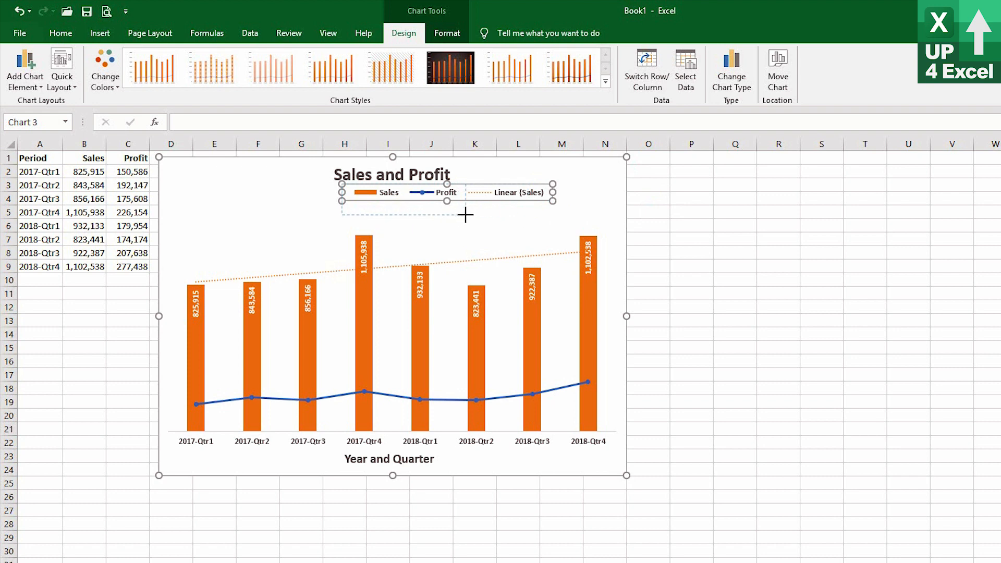
{"action": "left_click_drag", "start_coordinate": [358, 199], "coordinate": [519, 200]}
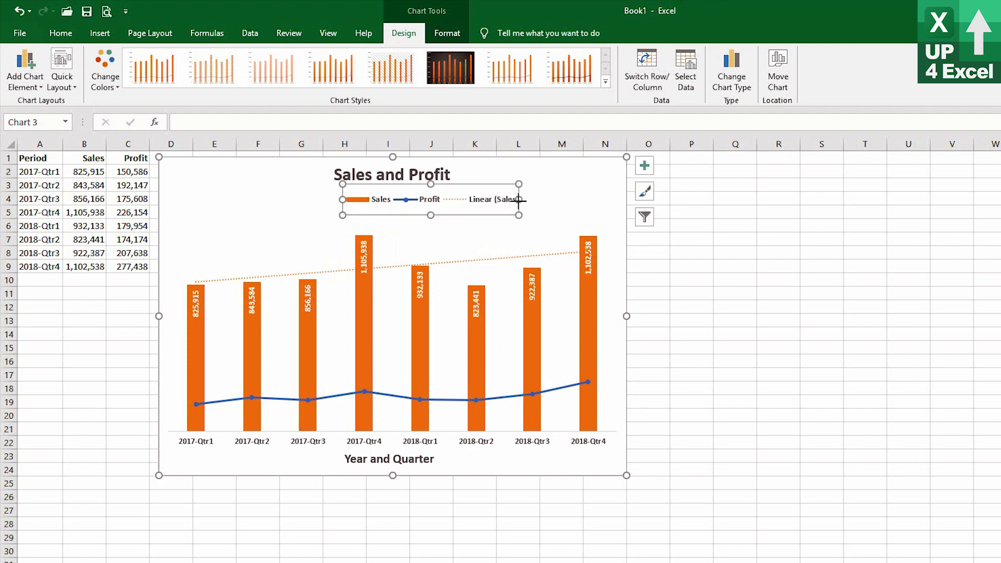
Delete only the Linear (Sales) trendline entry from the legend.
{"action": "left_click", "coordinate": [497, 201]}
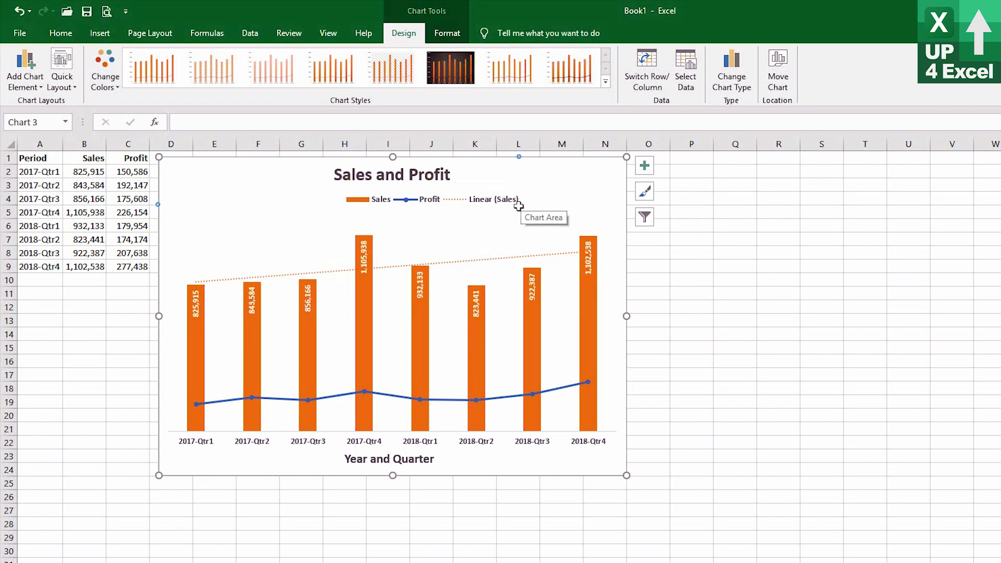
{"action": "left_click", "coordinate": [415, 201]}
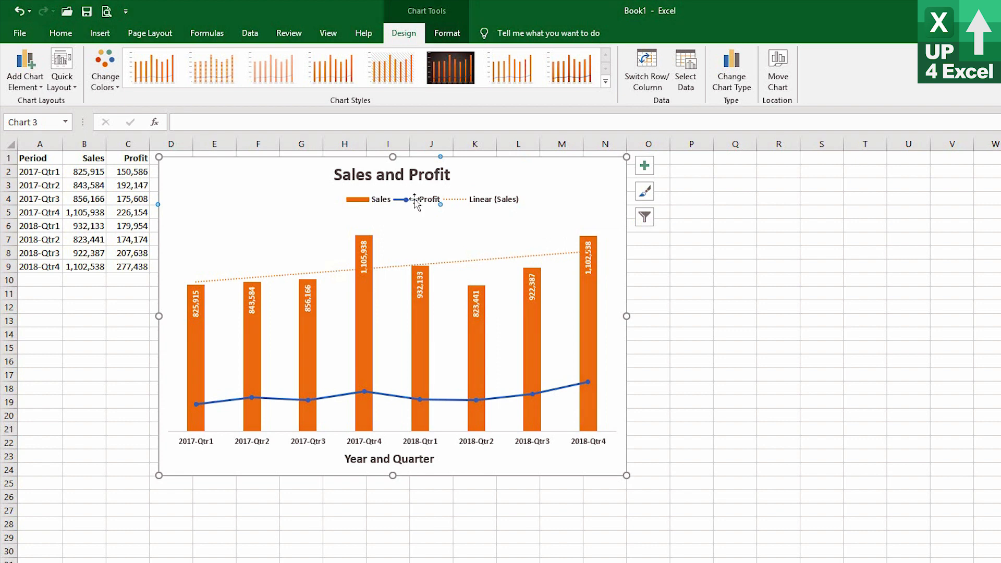
{"action": "left_click", "coordinate": [380, 201]}
{"action": "left_click", "coordinate": [469, 202]}
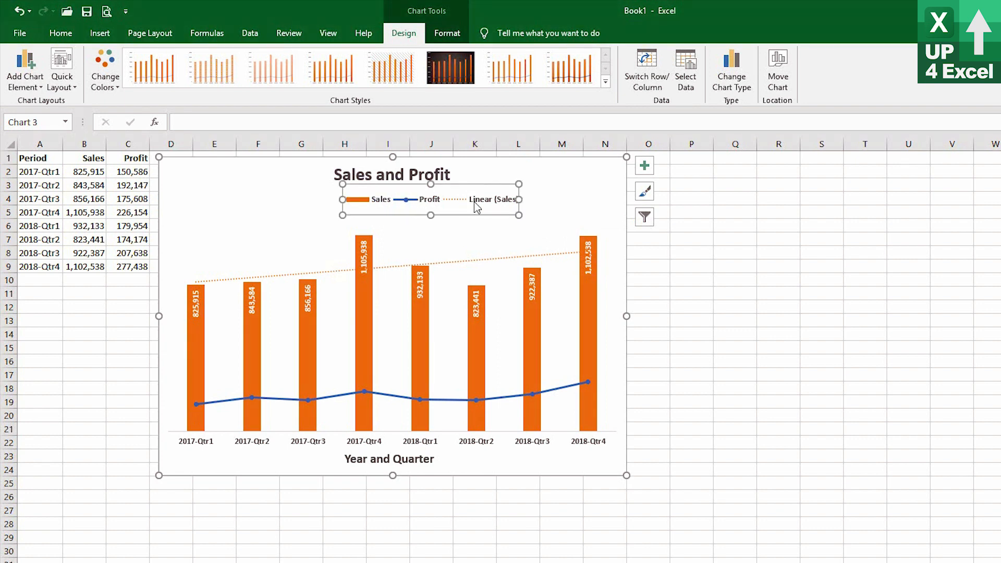
{"action": "left_click", "coordinate": [491, 203]}
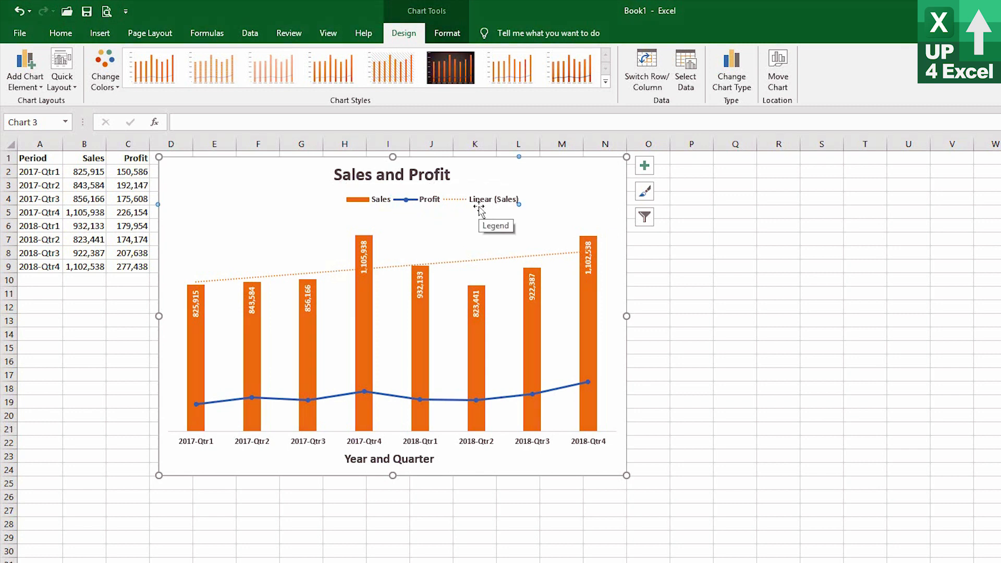
{"action": "key", "text": "Delete"}
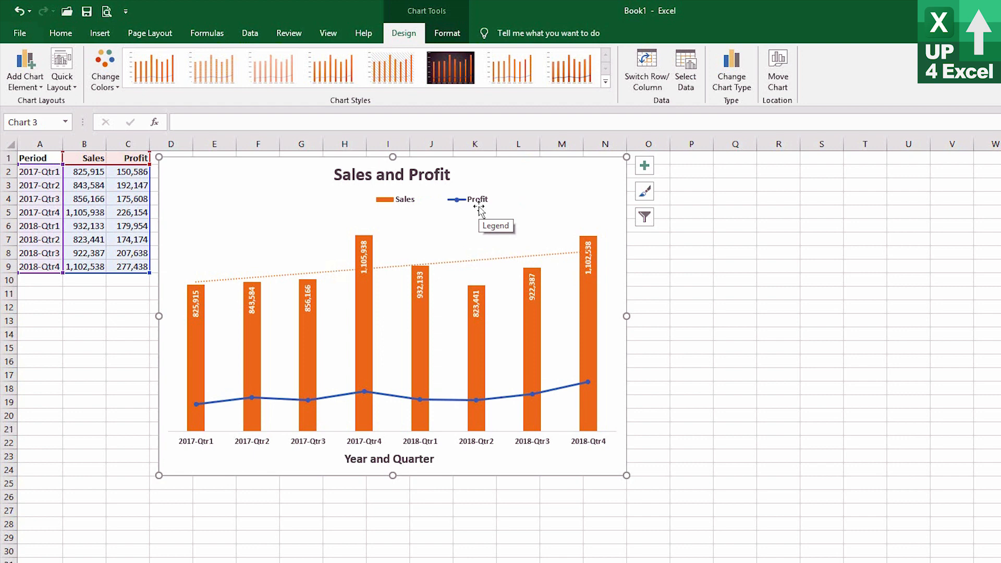
Shrink the legend box around its Sales and Profit entries so that it sits centred under the chart title.
{"action": "left_click", "coordinate": [448, 200]}
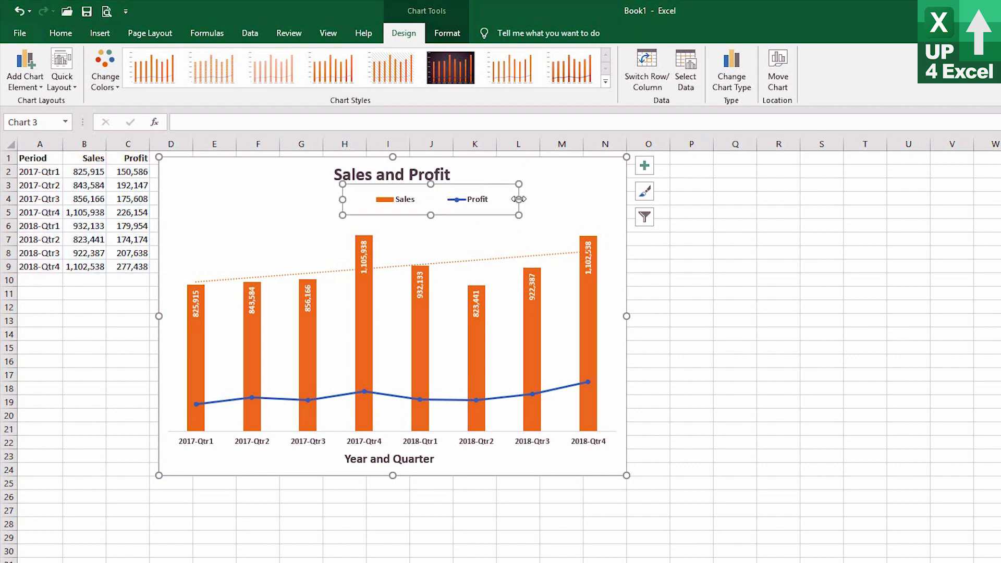
{"action": "left_click_drag", "start_coordinate": [519, 199], "coordinate": [451, 198]}
{"action": "left_click_drag", "start_coordinate": [343, 199], "coordinate": [333, 197]}
{"action": "left_click_drag", "start_coordinate": [391, 215], "coordinate": [393, 203]}
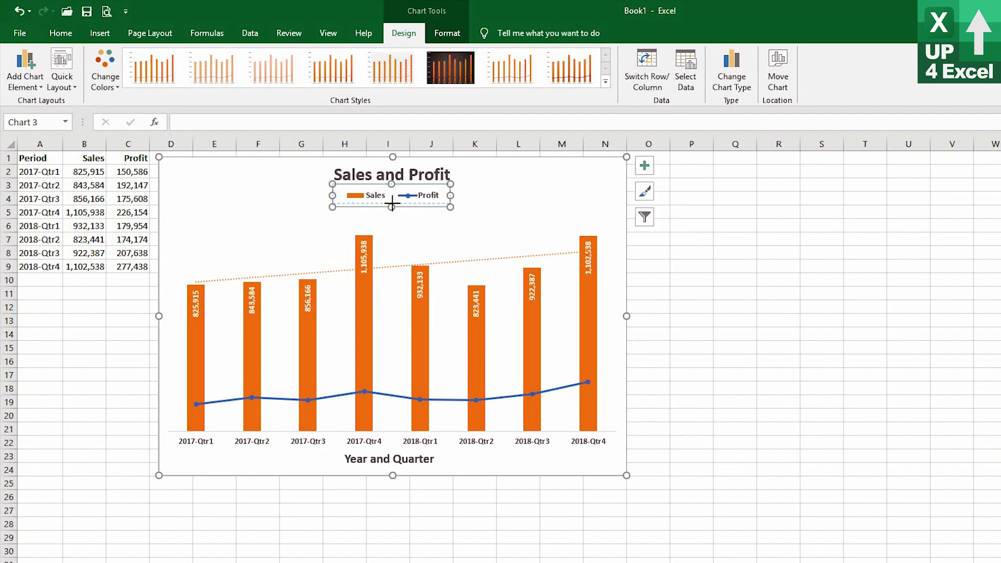
Extend the plot area upward to just below the legend.
{"action": "left_click", "coordinate": [526, 210]}
{"action": "left_click", "coordinate": [456, 231]}
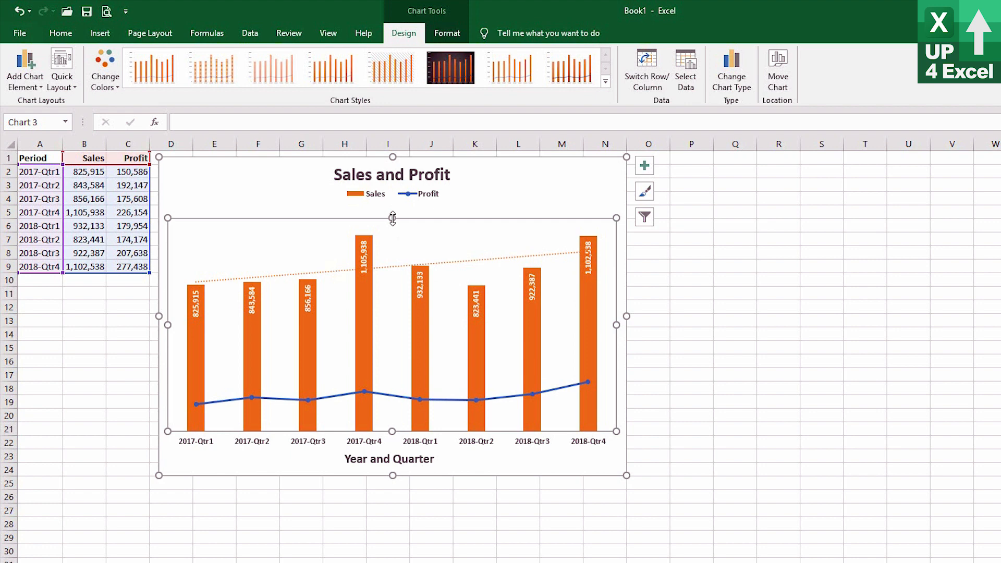
{"action": "left_click_drag", "start_coordinate": [392, 218], "coordinate": [391, 201]}
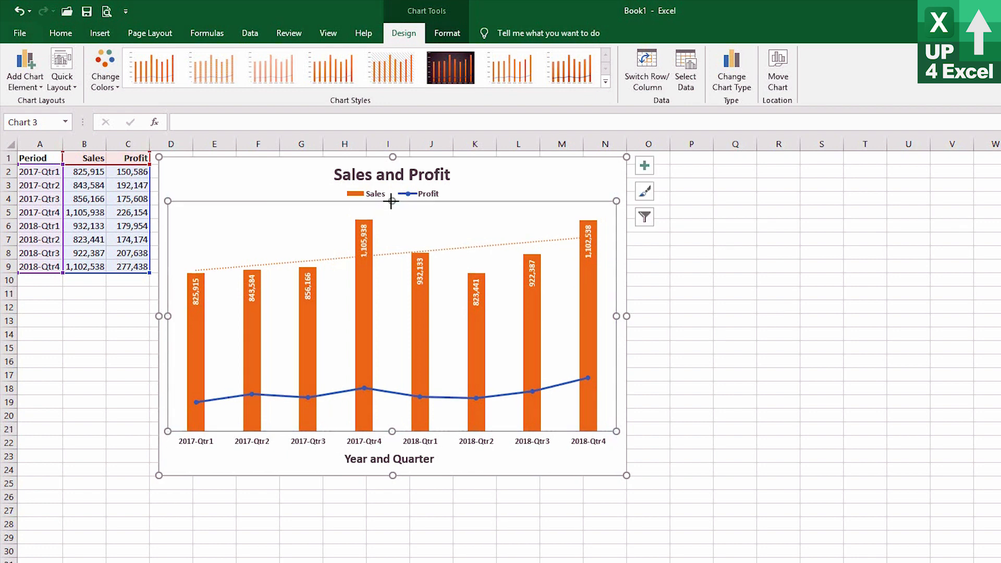
{"action": "left_click", "coordinate": [502, 179]}
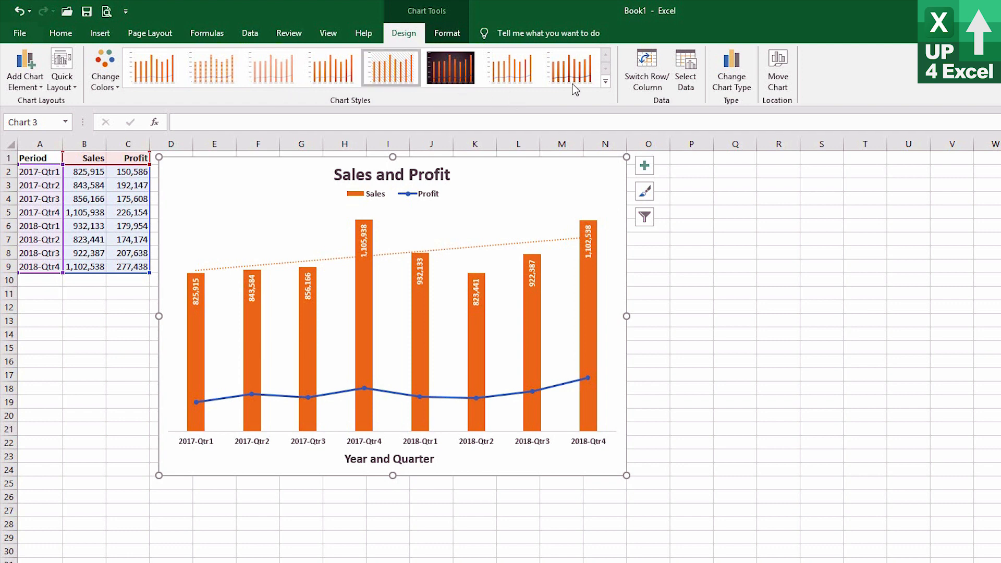
Preview the alternative chart styles and colour palettes, and keep the first Colorful palette.
{"action": "left_click", "coordinate": [605, 83]}
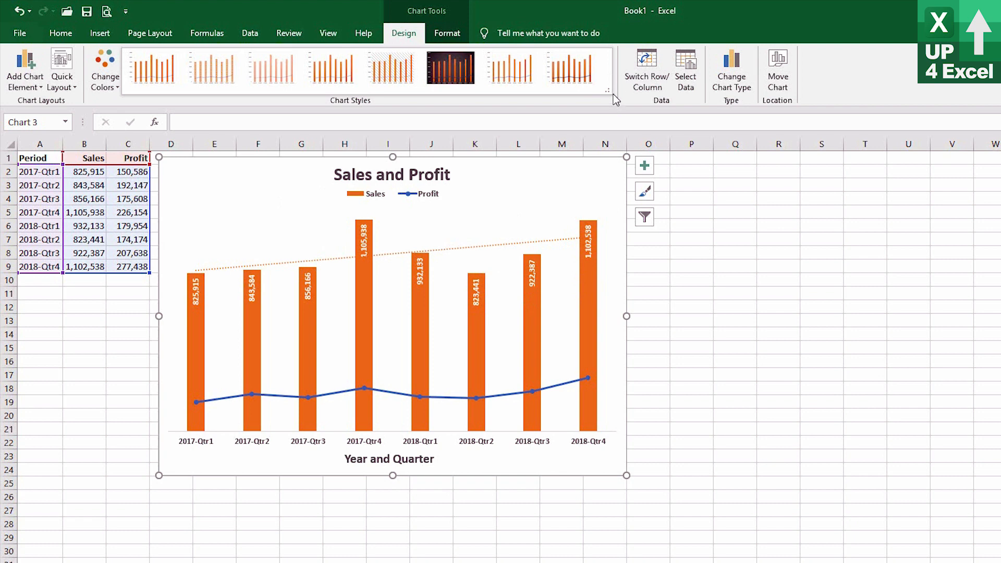
{"action": "left_click", "coordinate": [106, 84]}
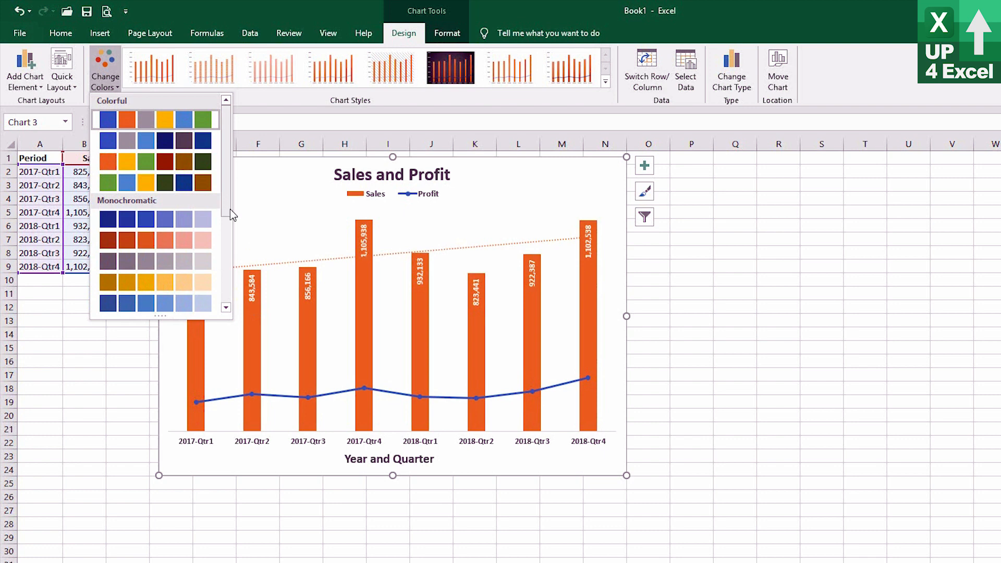
{"action": "left_click_drag", "start_coordinate": [230, 208], "coordinate": [230, 321]}
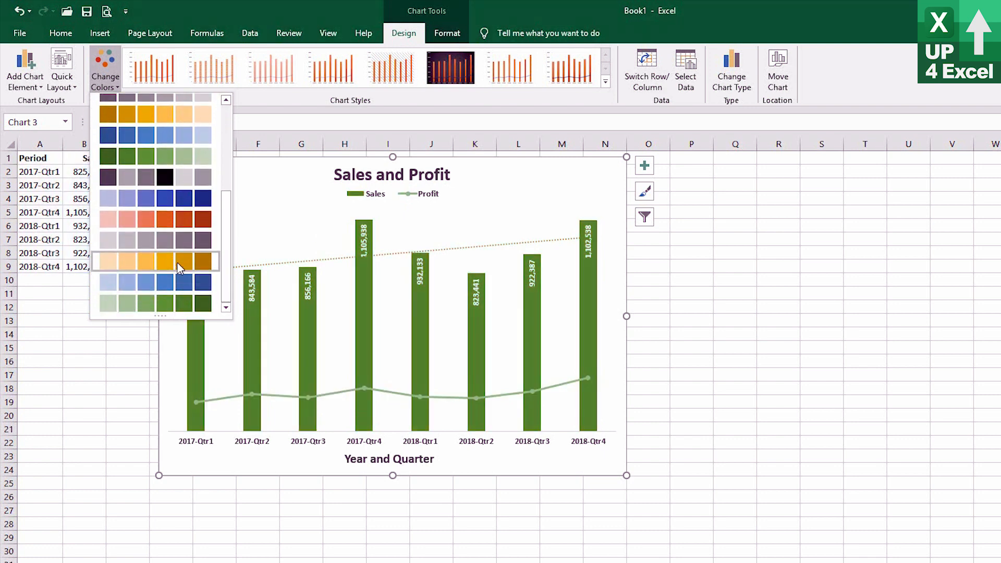
{"action": "scroll", "coordinate": [174, 187], "scroll_direction": "up", "scroll_amount": 5}
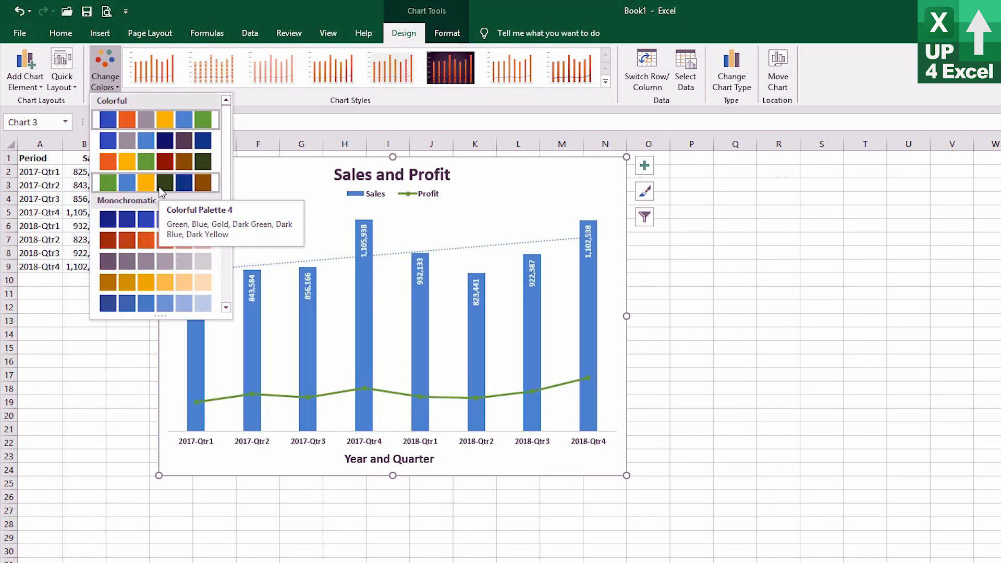
{"action": "left_click", "coordinate": [166, 121]}
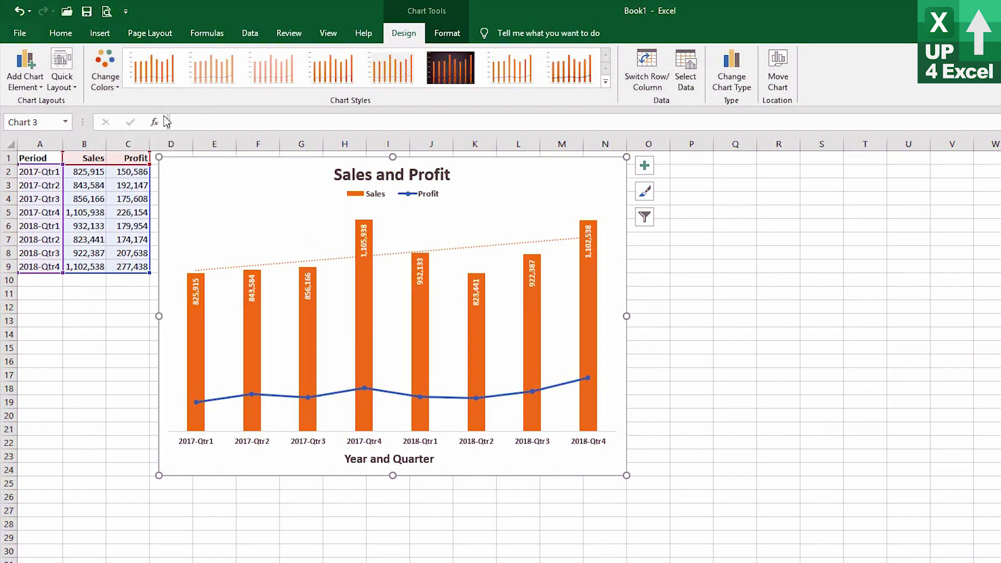
Preview the quick chart layouts without applying one, and move the whole chart slightly down and to the right.
{"action": "left_click", "coordinate": [66, 89]}
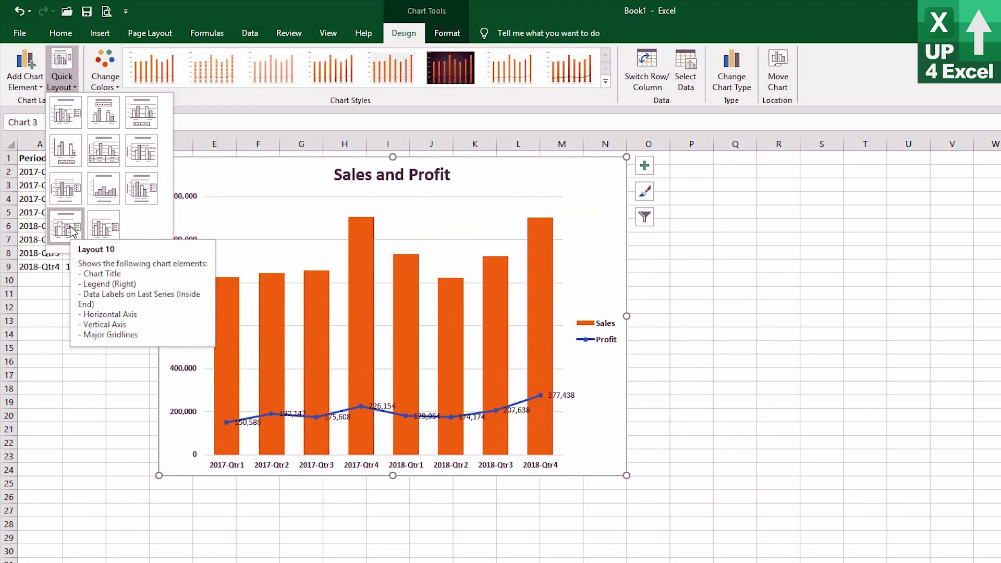
{"action": "left_click", "coordinate": [68, 77]}
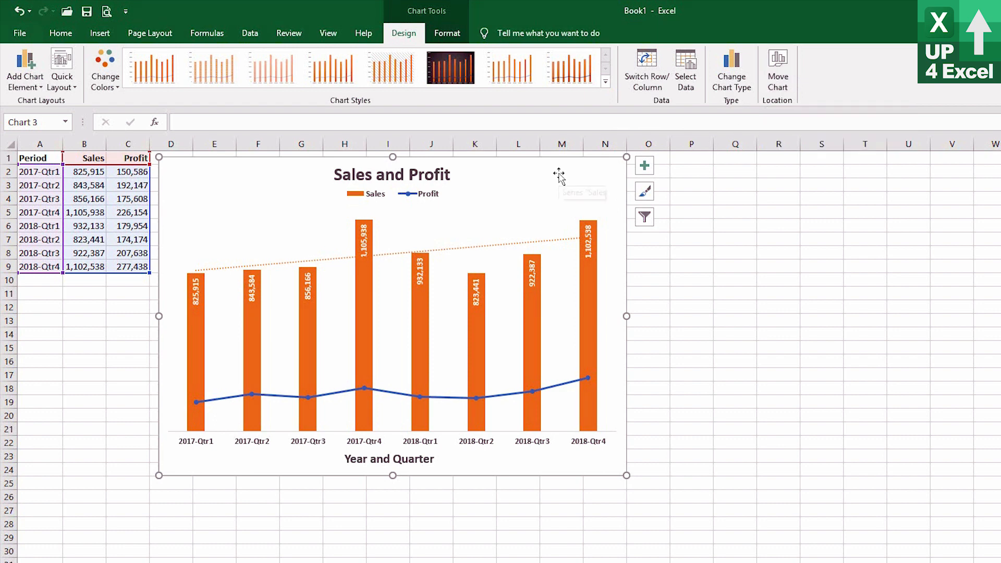
{"action": "mouse_move", "coordinate": [555, 172]}
{"action": "left_mouse_down"}
{"action": "mouse_move", "coordinate": [636, 205]}
{"action": "mouse_move", "coordinate": [631, 263]}
{"action": "mouse_move", "coordinate": [559, 262]}
{"action": "mouse_move", "coordinate": [574, 194]}
{"action": "mouse_move", "coordinate": [561, 173]}
{"action": "left_mouse_up"}
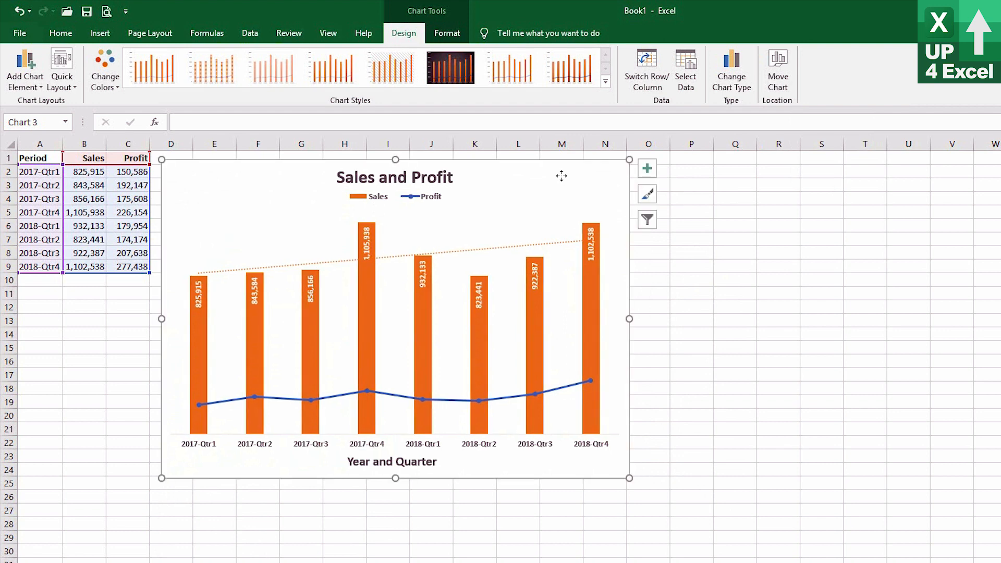
Move the Sales and Profit chart to a new chart sheet named Chart5.
{"action": "left_click", "coordinate": [781, 65]}
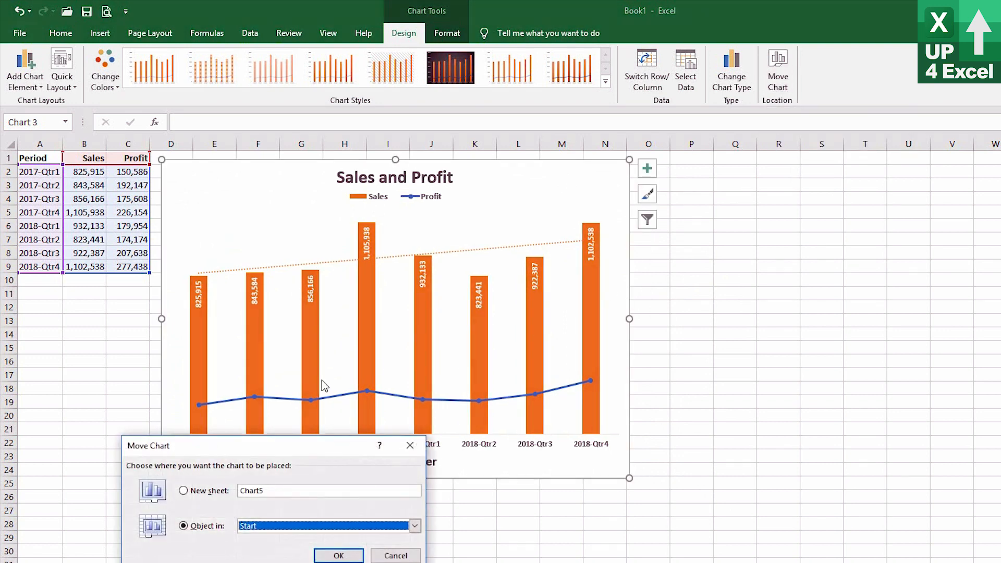
{"action": "left_click", "coordinate": [193, 492]}
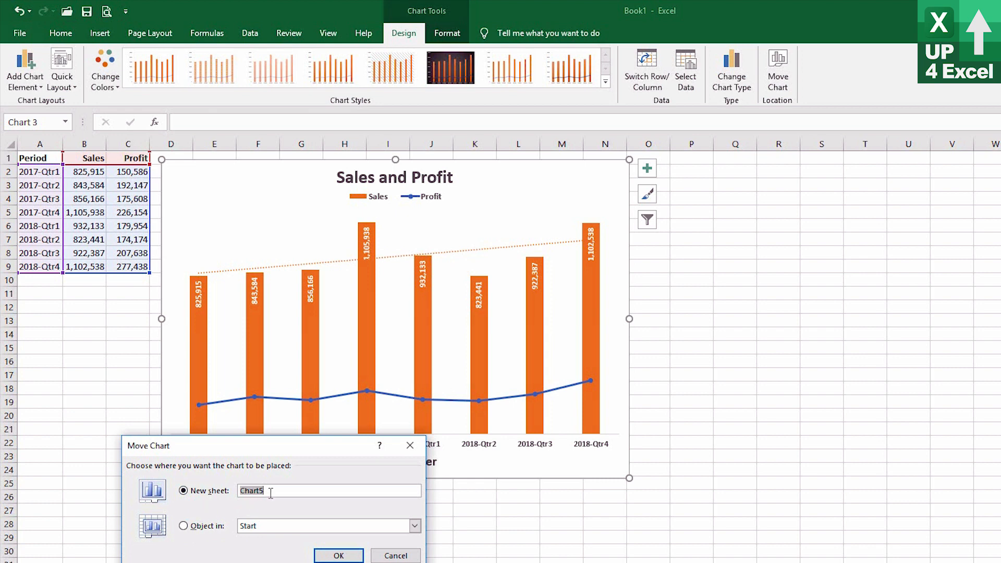
{"action": "left_click", "coordinate": [191, 527]}
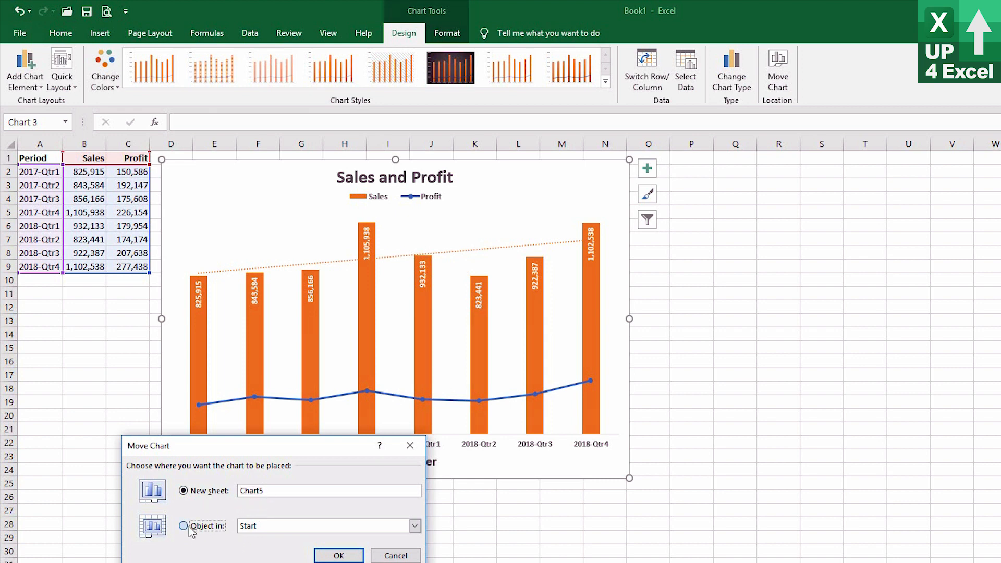
{"action": "left_click", "coordinate": [414, 526]}
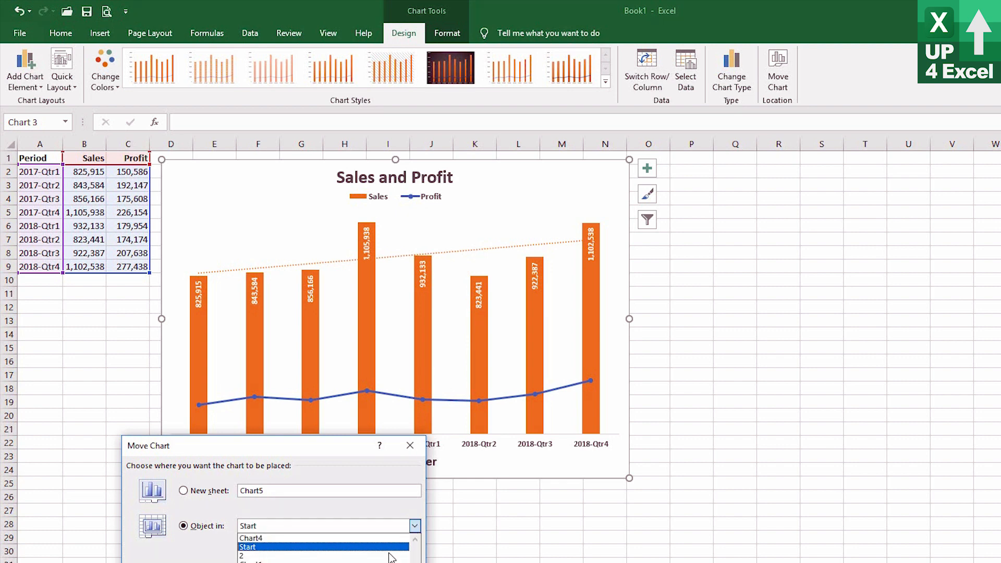
{"action": "left_click", "coordinate": [339, 520]}
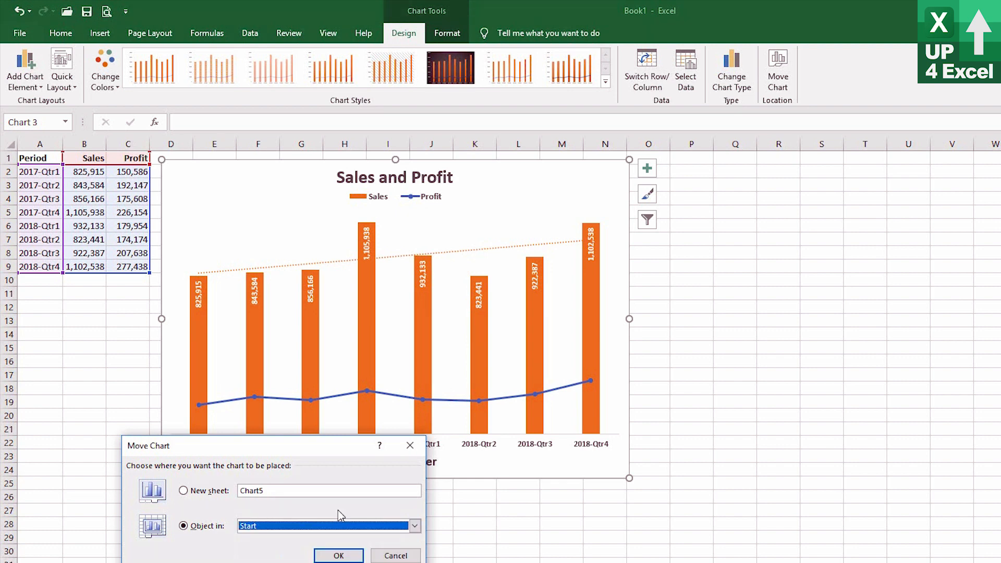
{"action": "left_click", "coordinate": [191, 494]}
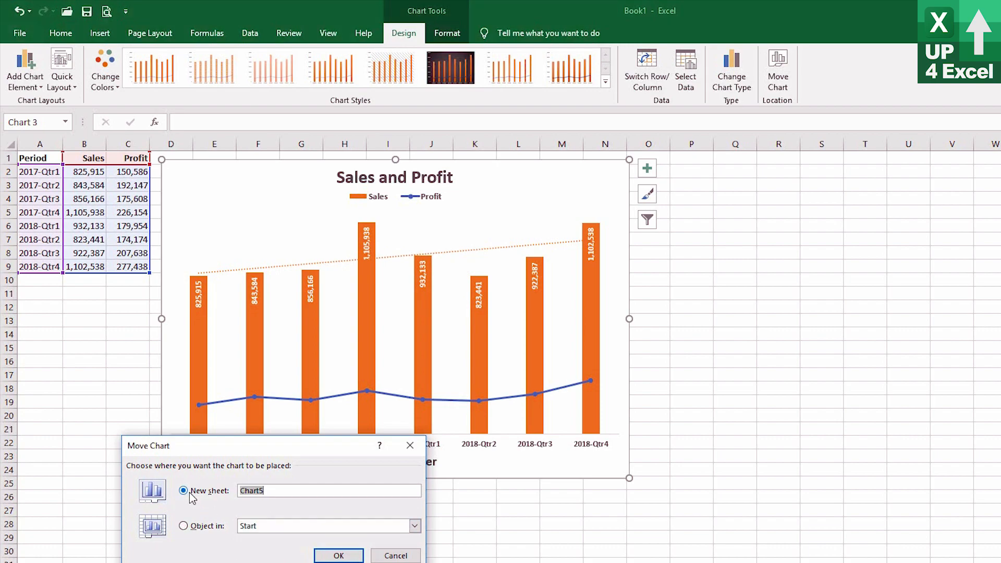
{"action": "left_click", "coordinate": [338, 556]}
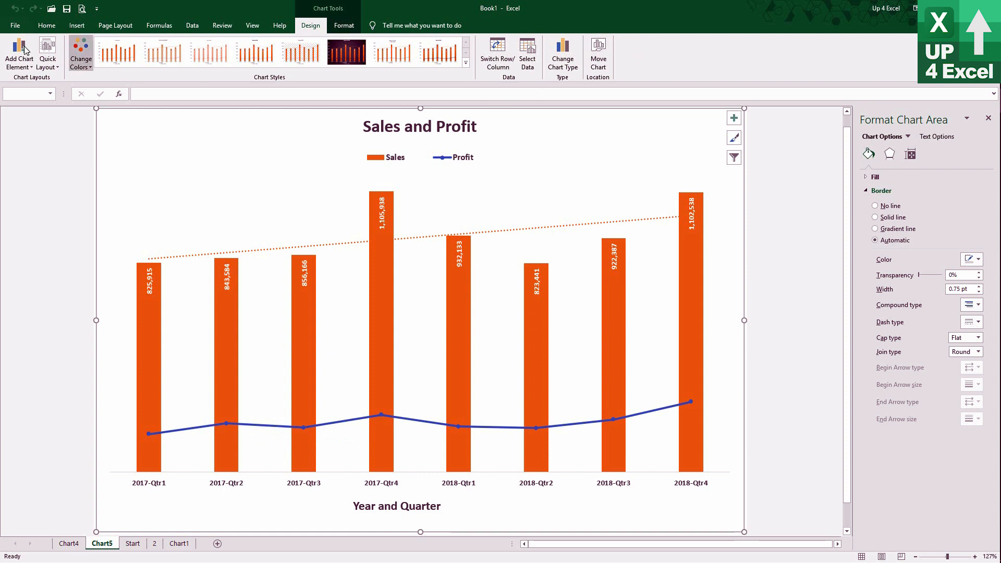
Move the chart back into the Start sheet as an object, and place it enlarged beside the data table.
{"action": "left_click", "coordinate": [598, 57]}
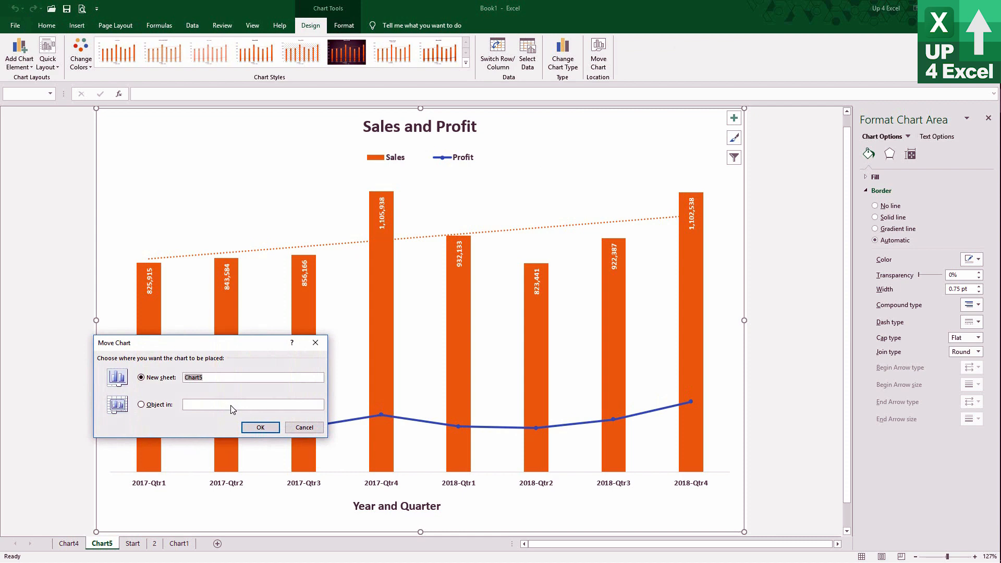
{"action": "left_click", "coordinate": [141, 405]}
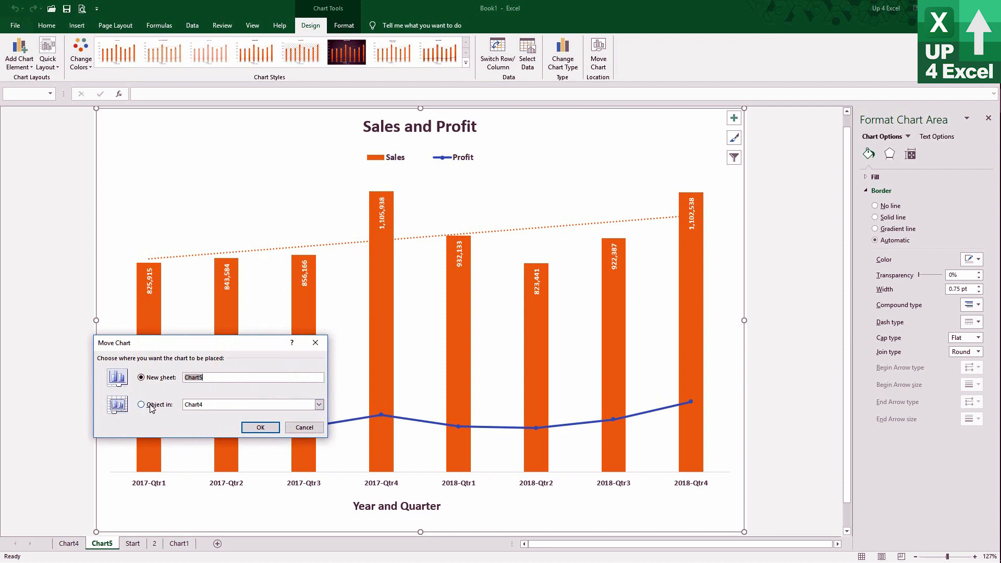
{"action": "left_click", "coordinate": [243, 406]}
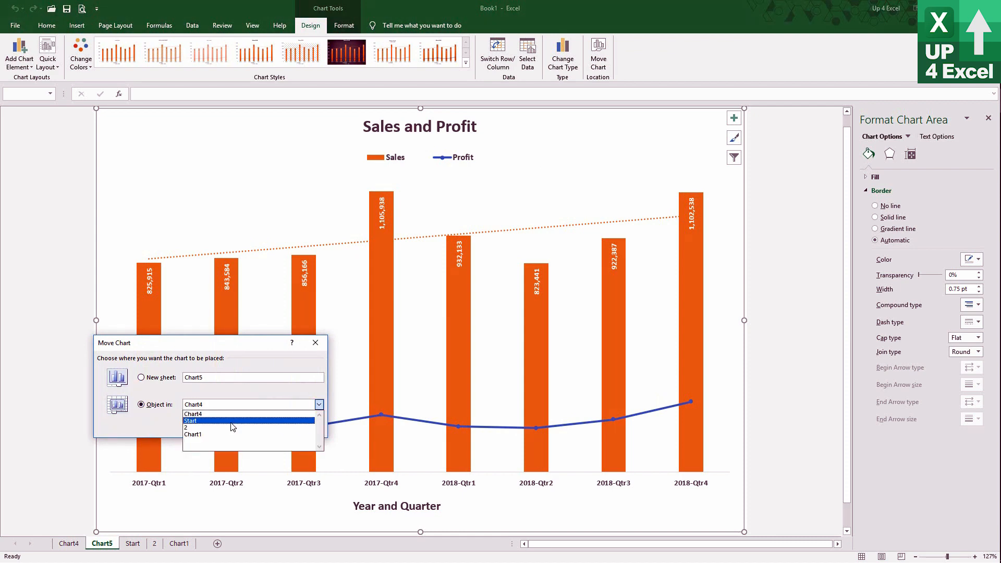
{"action": "left_click", "coordinate": [232, 428]}
{"action": "left_click", "coordinate": [271, 429]}
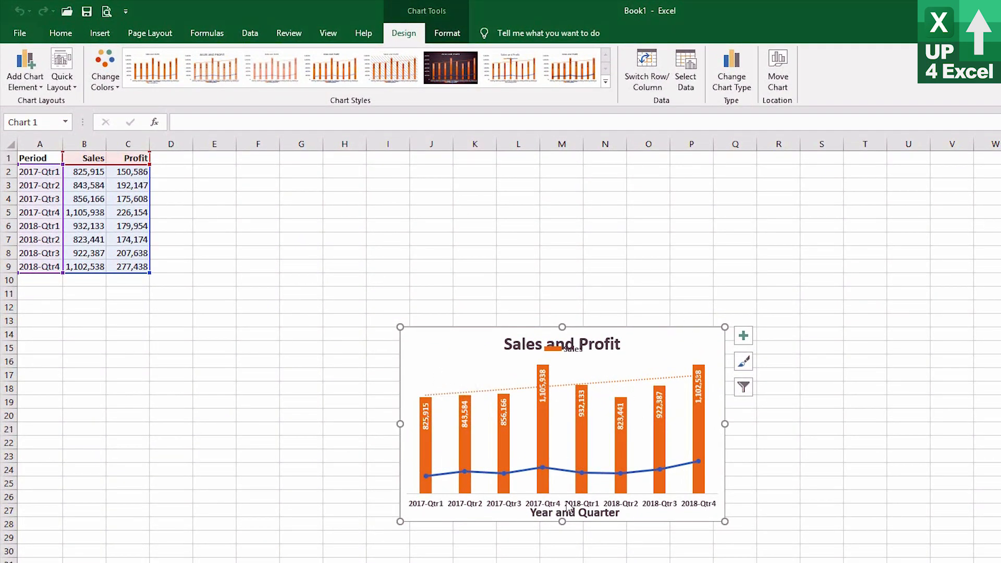
{"action": "left_click_drag", "start_coordinate": [439, 349], "coordinate": [207, 190]}
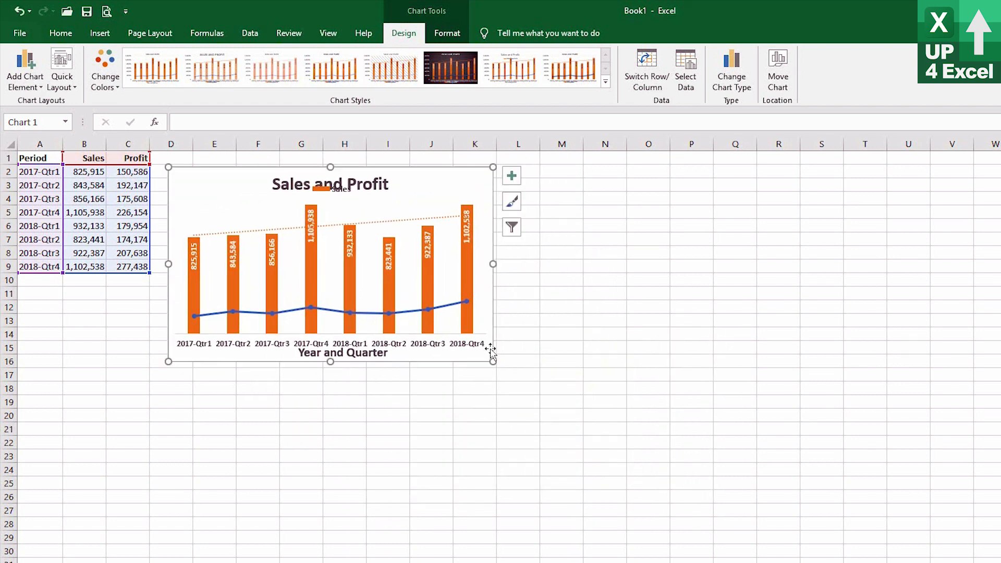
{"action": "left_click_drag", "start_coordinate": [493, 361], "coordinate": [582, 462]}
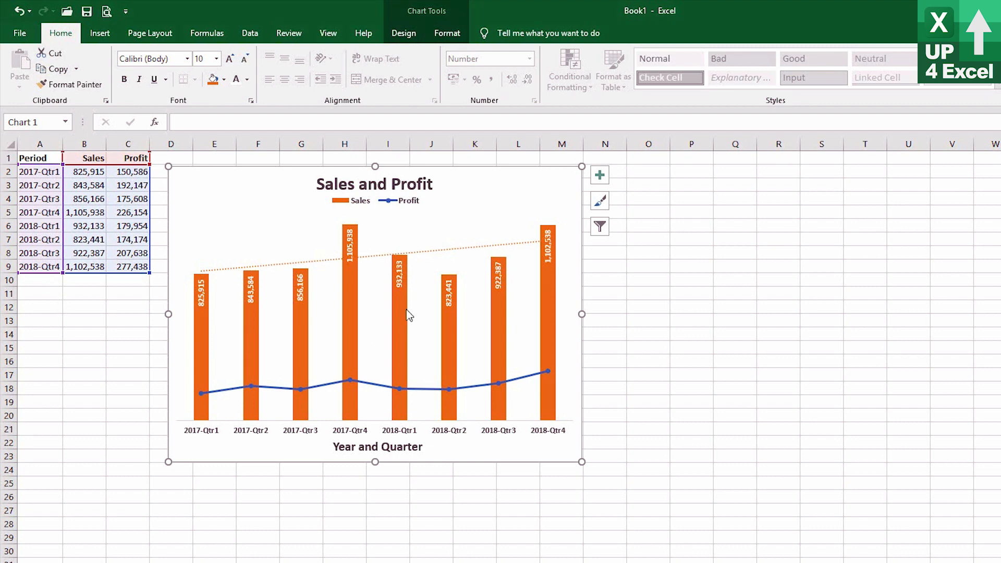
Save the combo chart as the template Chart2.crtx, replacing the existing file.
{"action": "mouse_move", "coordinate": [406, 311]}
{"action": "right_click", "coordinate": [212, 196]}
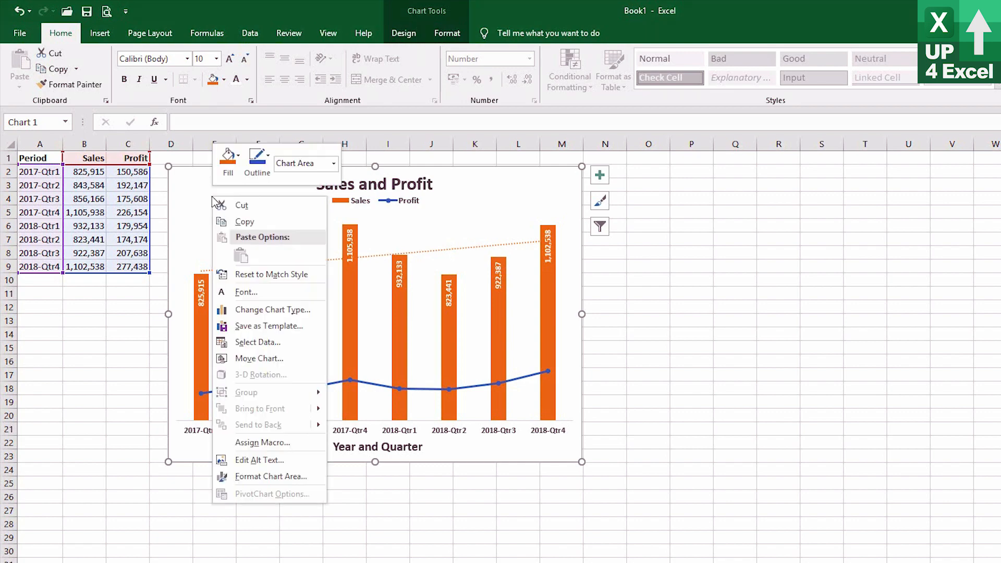
{"action": "left_click", "coordinate": [284, 327]}
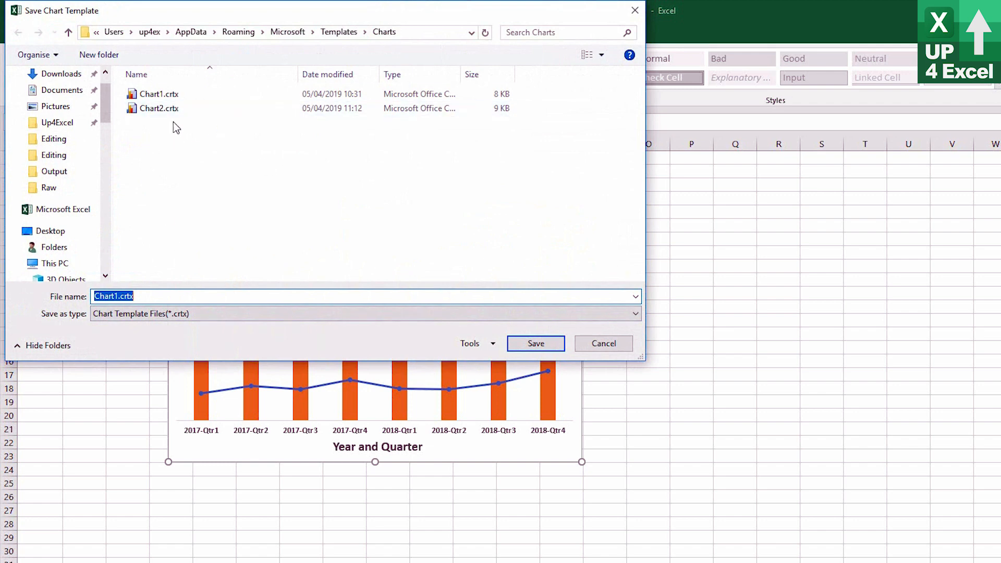
{"action": "left_click", "coordinate": [162, 110]}
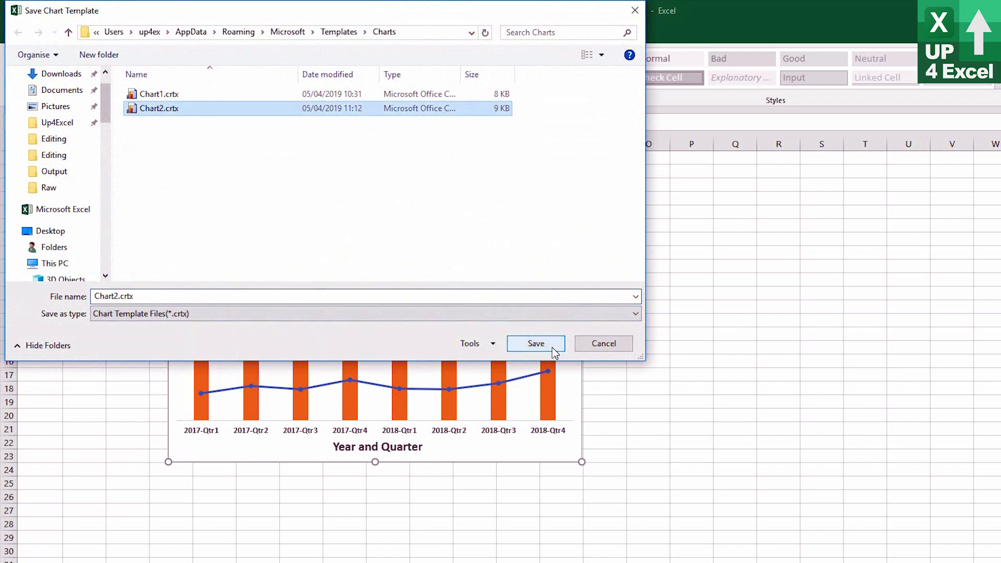
{"action": "left_click", "coordinate": [551, 347]}
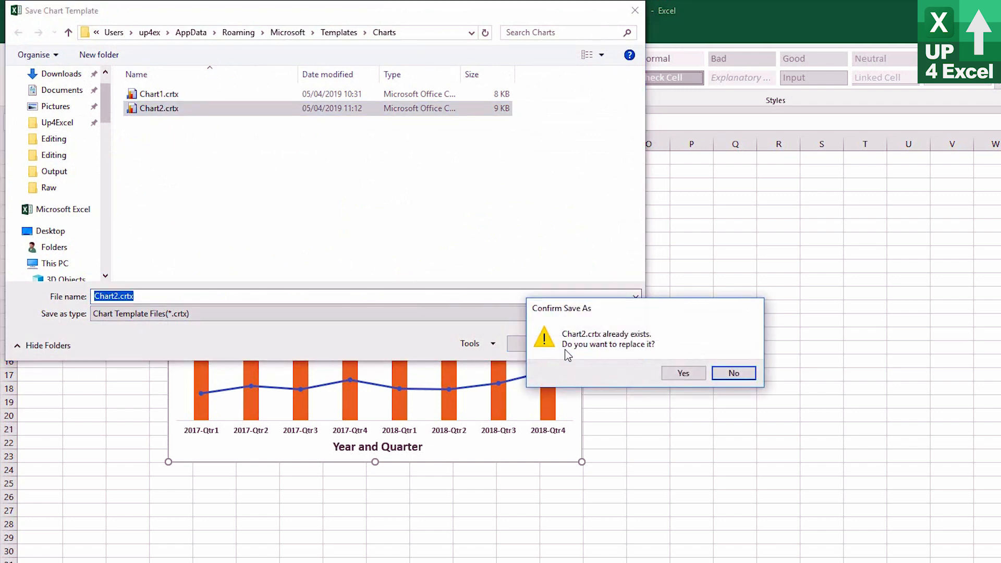
{"action": "left_click", "coordinate": [683, 374]}
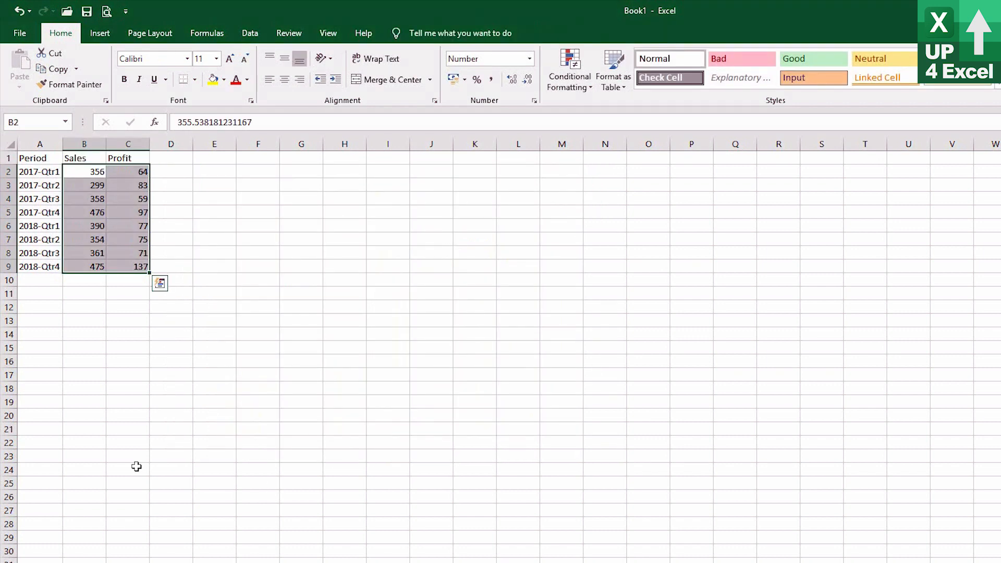
Insert a default embedded column chart from A1:C9 of the new data, and place it enlarged beside the table.
{"action": "left_click", "coordinate": [147, 351]}
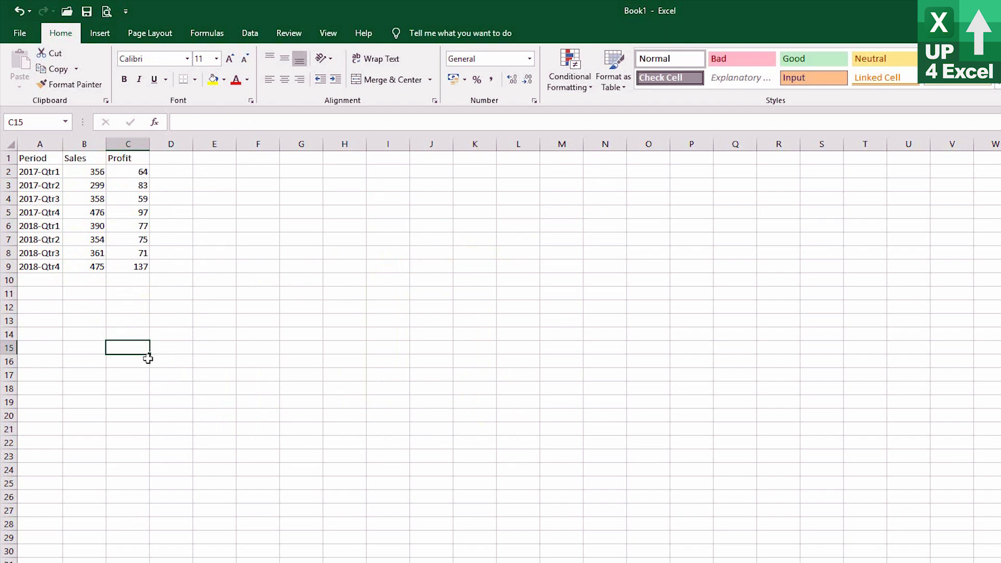
{"action": "left_click_drag", "start_coordinate": [31, 159], "coordinate": [127, 261]}
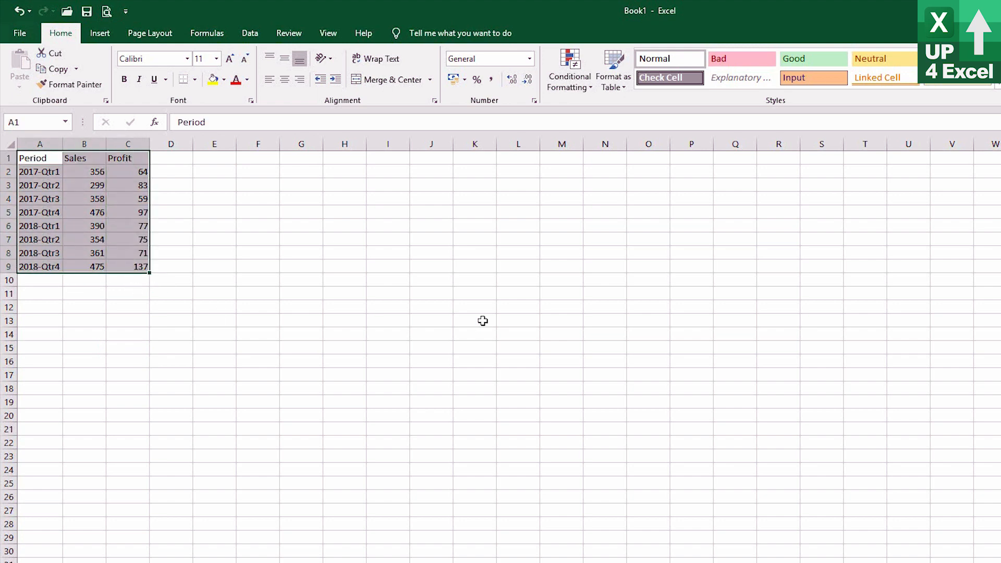
{"action": "key", "text": "alt+F1"}
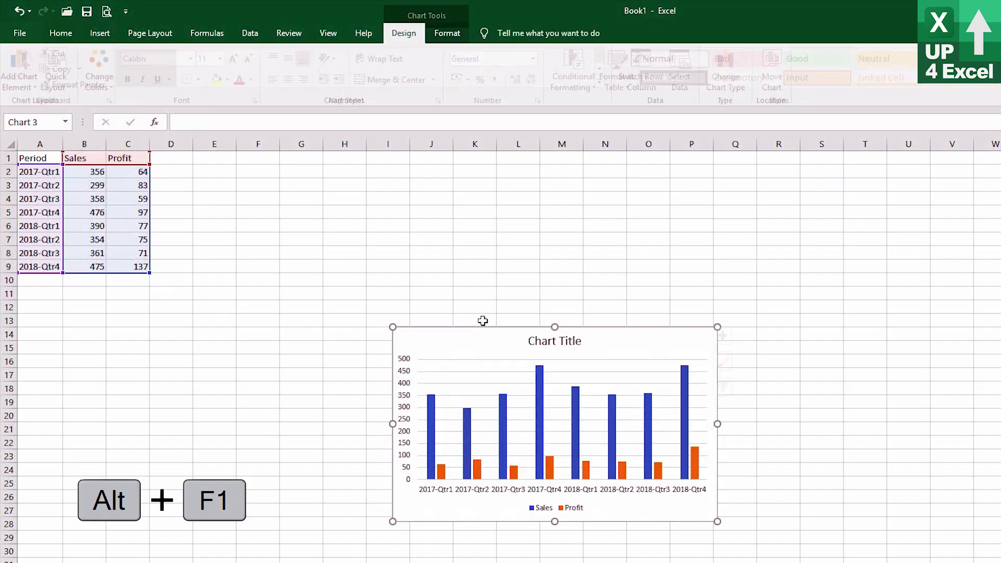
{"action": "left_click_drag", "start_coordinate": [496, 353], "coordinate": [270, 196]}
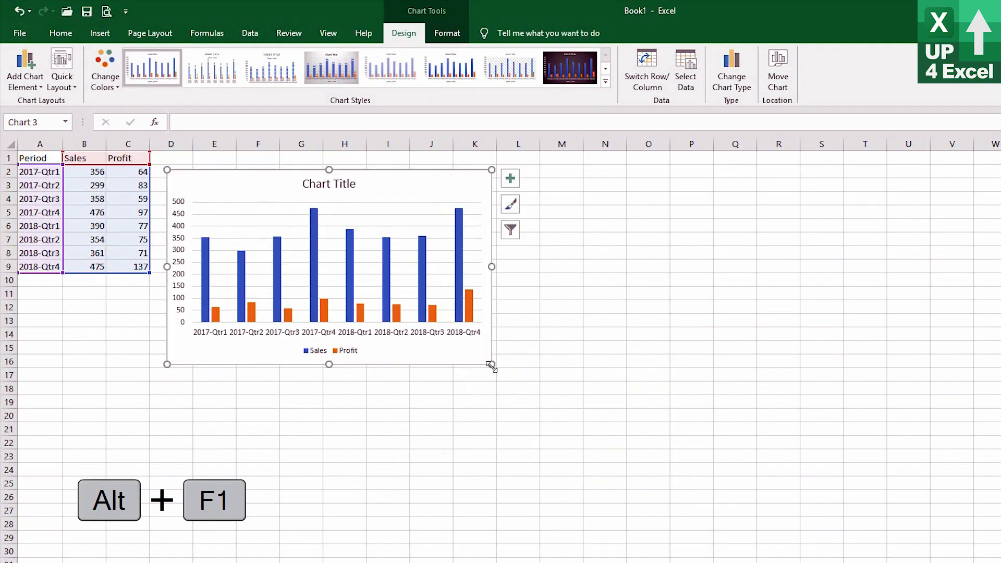
{"action": "left_click_drag", "start_coordinate": [491, 364], "coordinate": [568, 455]}
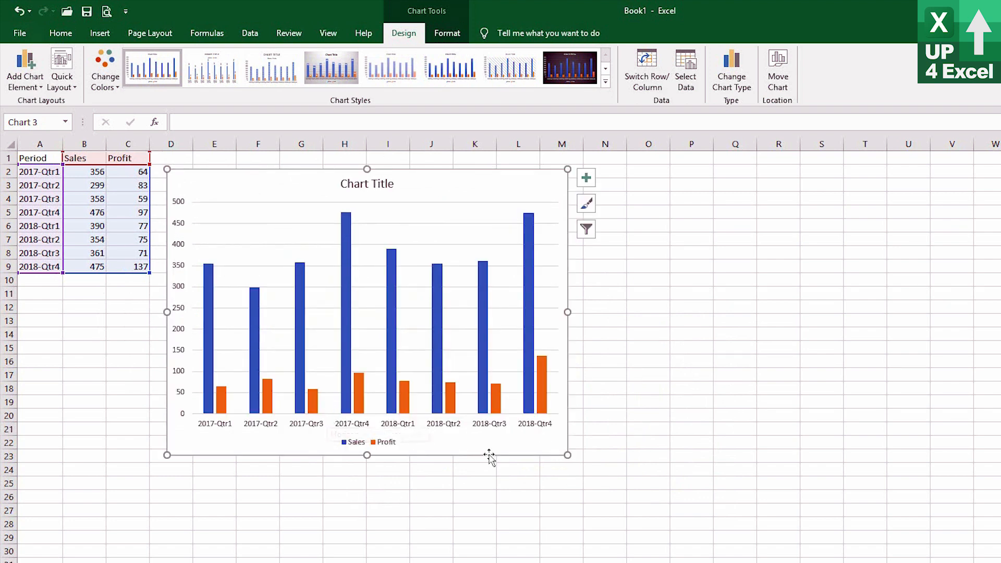
Change the new embedded chart's type to the saved Chart2 template.
{"action": "left_click", "coordinate": [730, 75]}
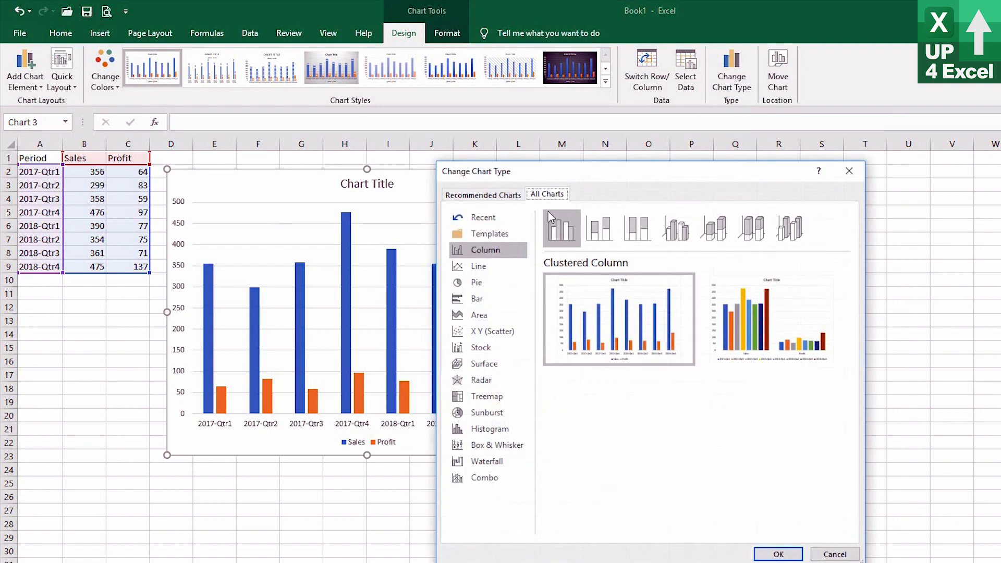
{"action": "left_click", "coordinate": [481, 235]}
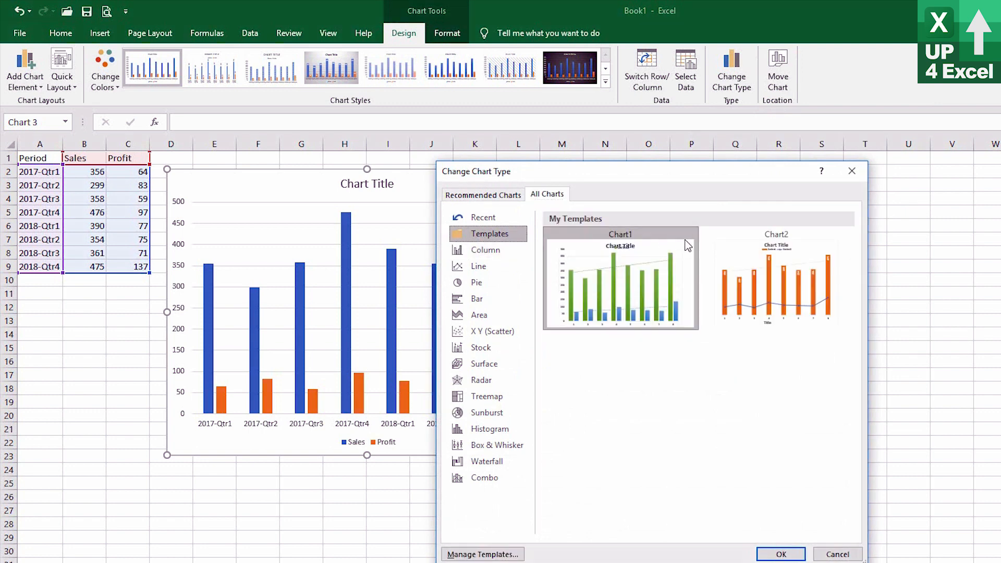
{"action": "left_click", "coordinate": [745, 239]}
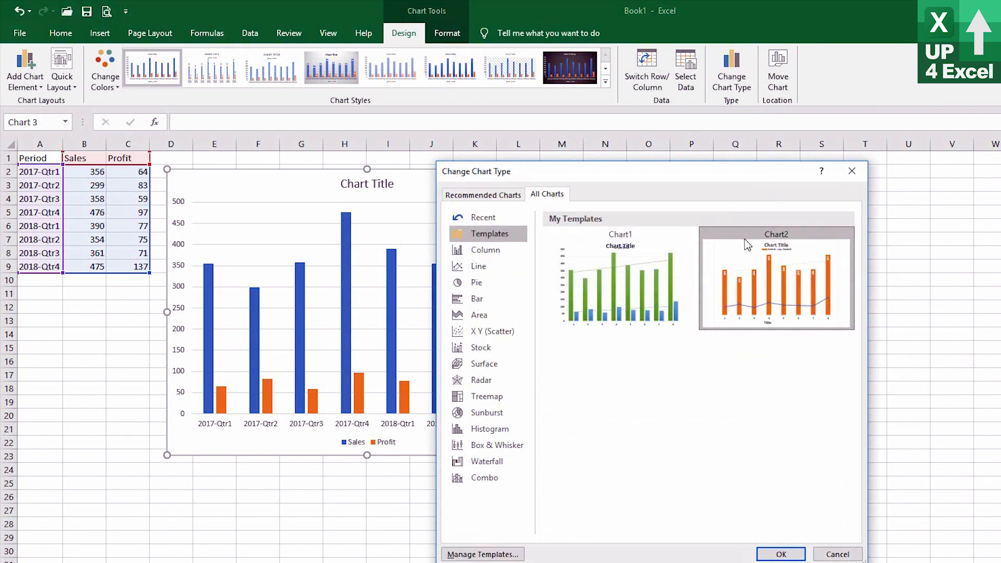
{"action": "left_click", "coordinate": [781, 554]}
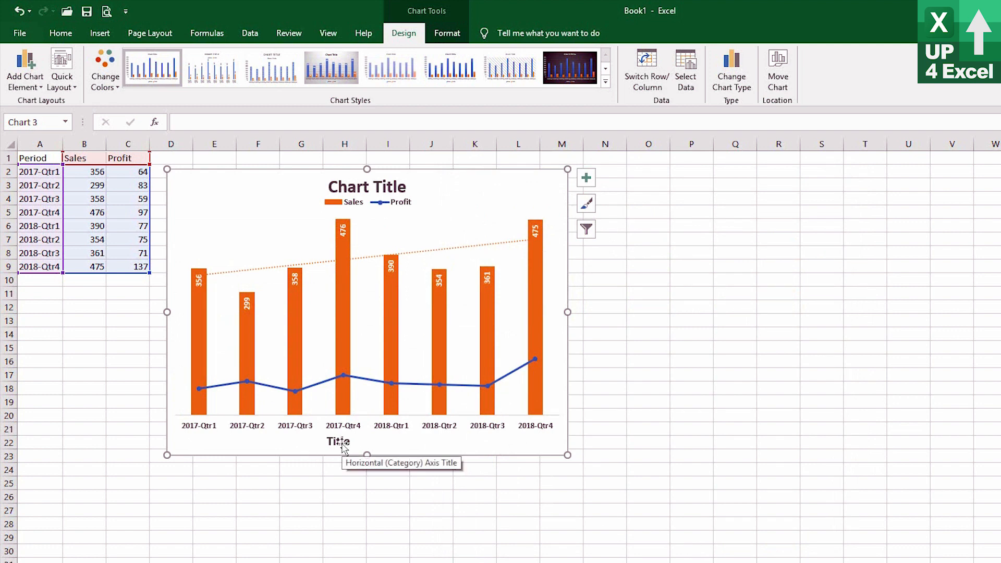
{"action": "left_click", "coordinate": [379, 188]}
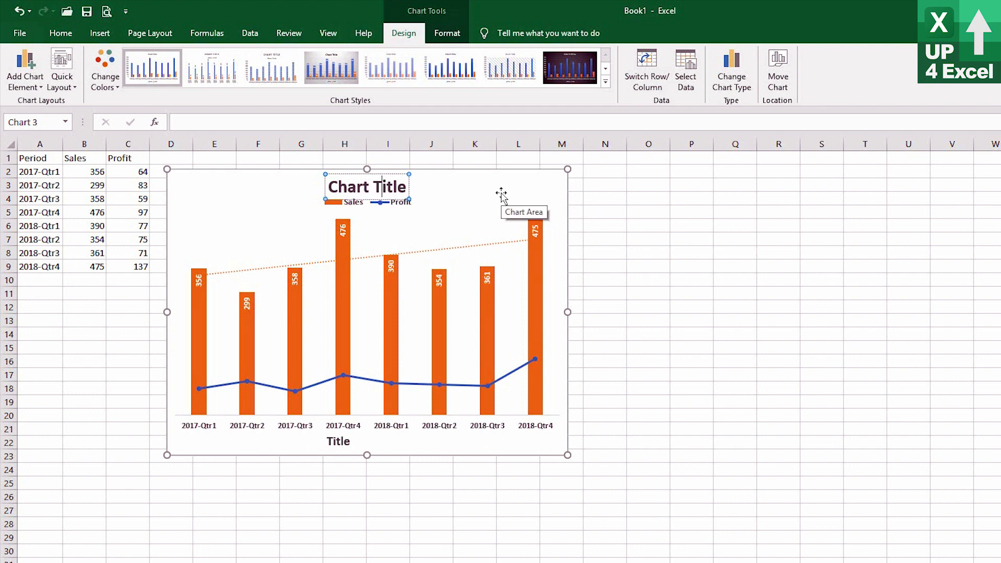
{"action": "left_click", "coordinate": [336, 441]}
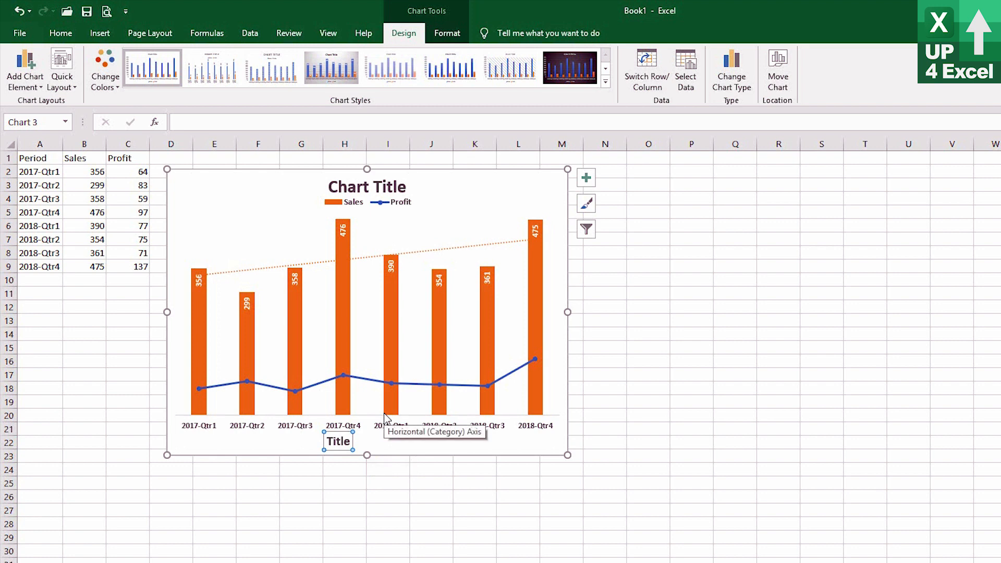
{"action": "left_click", "coordinate": [268, 219]}
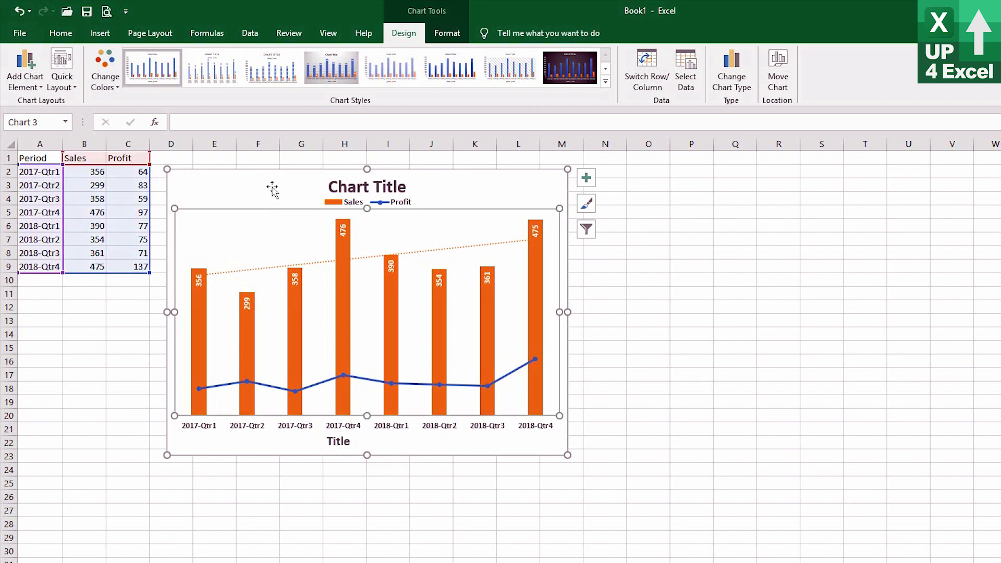
Create a default column chart of A1:C9 on its own chart sheet.
{"action": "left_click", "coordinate": [42, 155]}
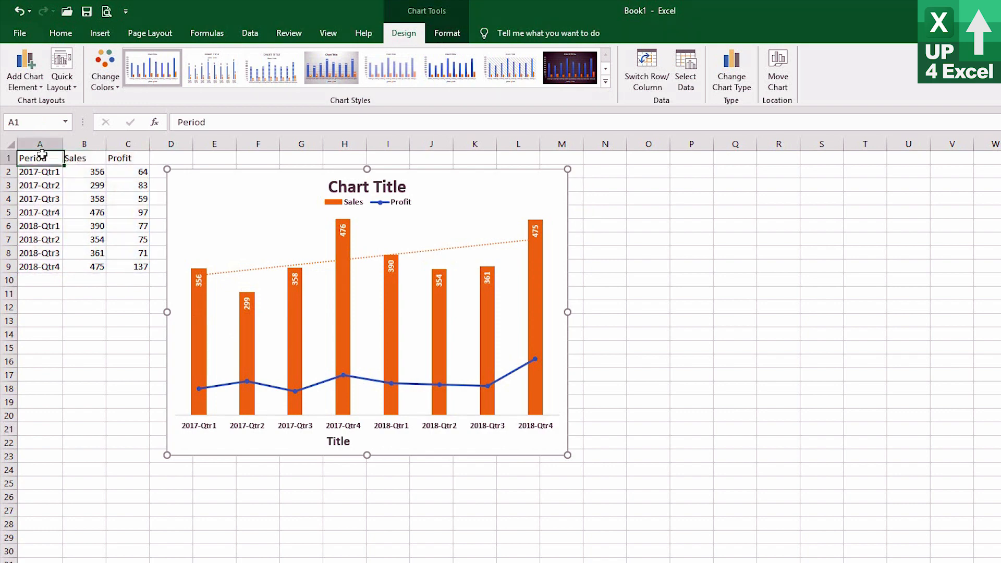
{"action": "left_click_drag", "start_coordinate": [42, 156], "coordinate": [129, 274]}
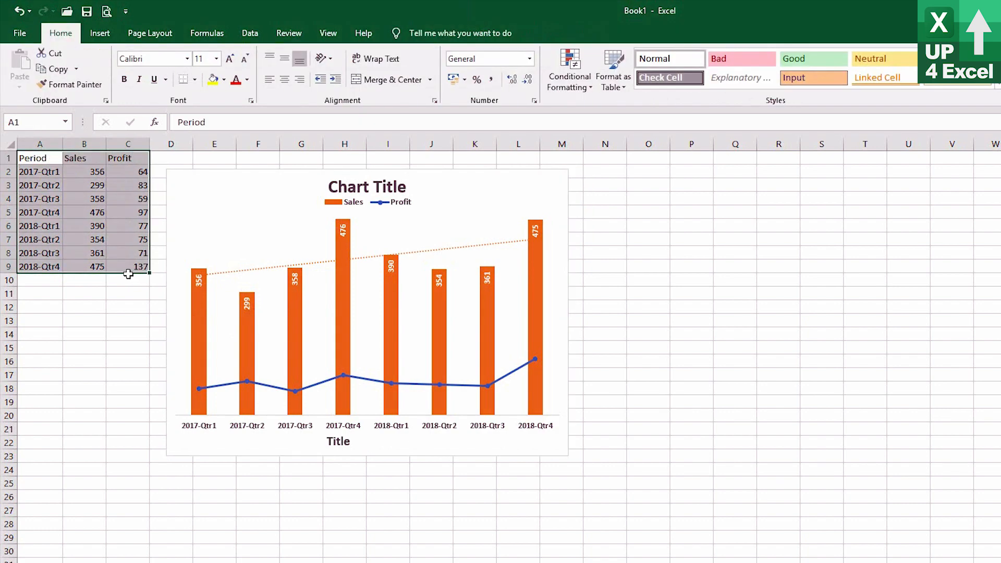
{"action": "key", "text": "F11"}
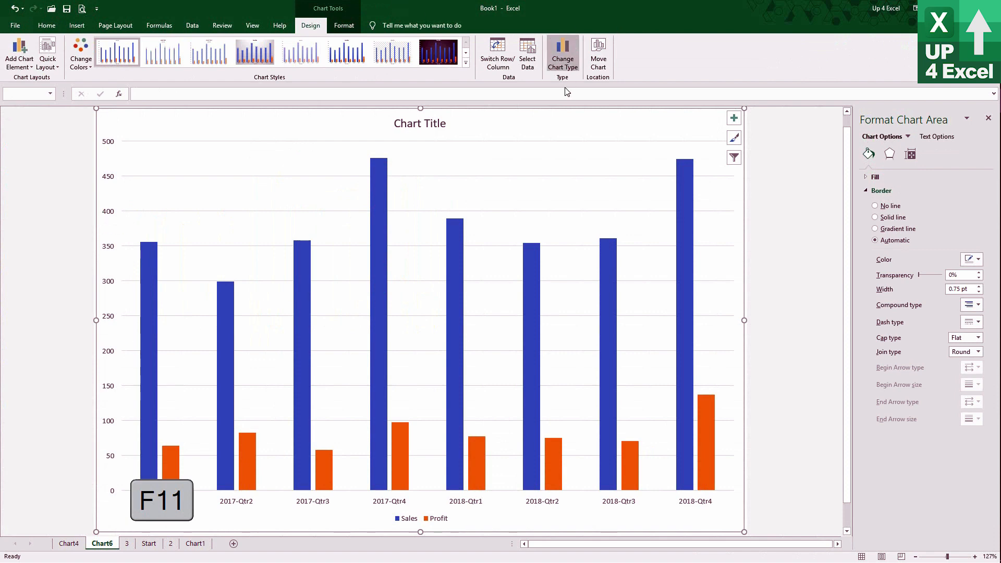
Change the chart sheet's chart type to the saved Chart1 template.
{"action": "left_click", "coordinate": [574, 45]}
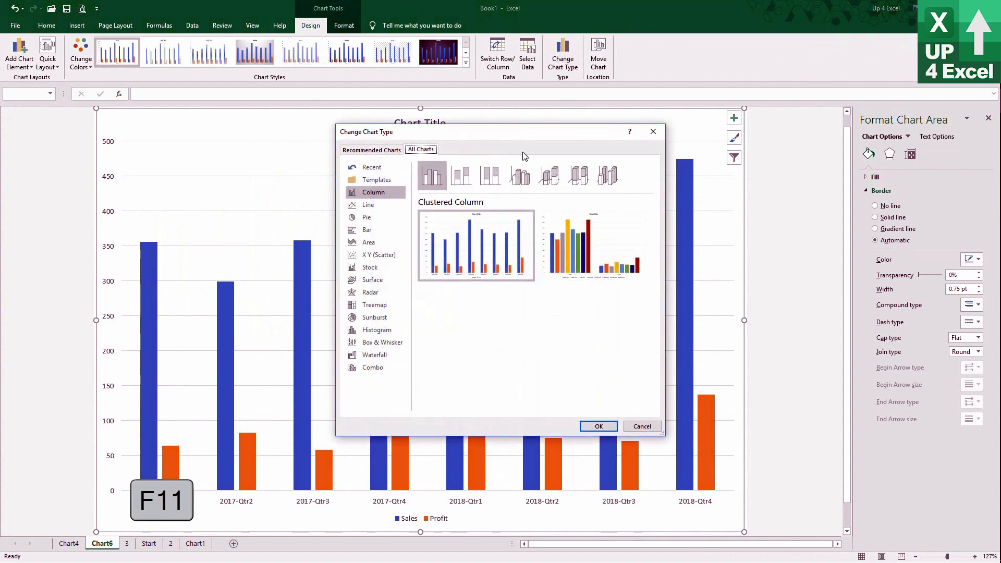
{"action": "left_click", "coordinate": [371, 181]}
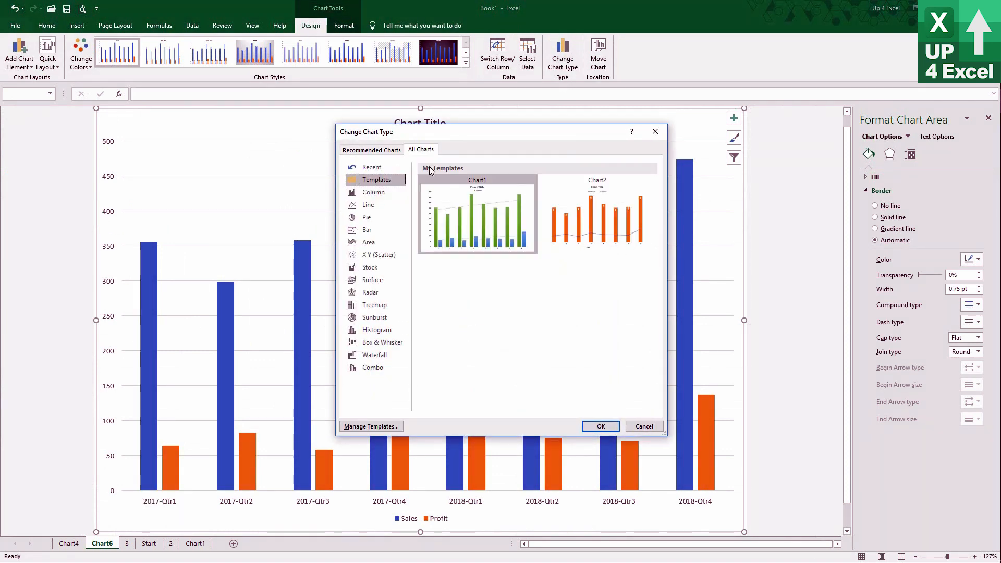
{"action": "left_click", "coordinate": [431, 180]}
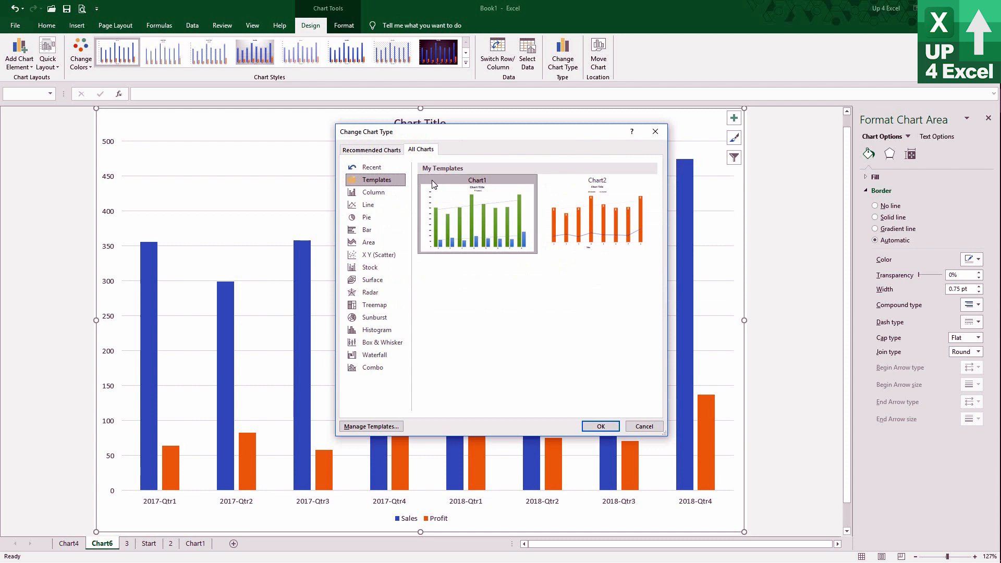
{"action": "left_click", "coordinate": [601, 427]}
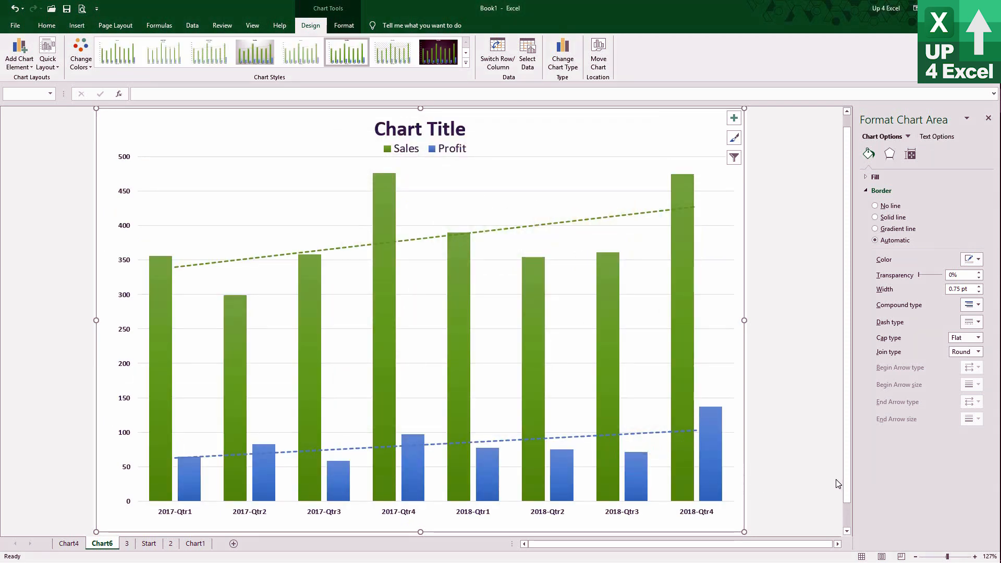